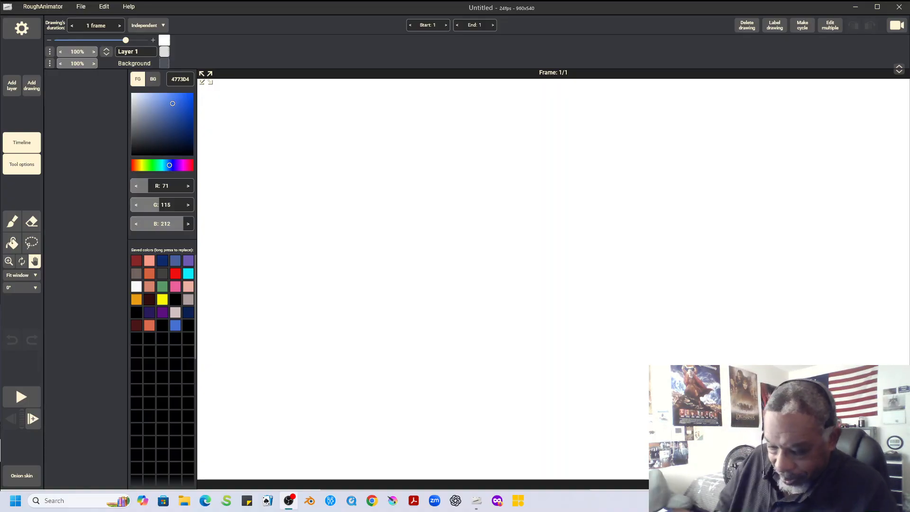
Set up the brush with black as its colour and the textured splatter brush shape
click(12, 222)
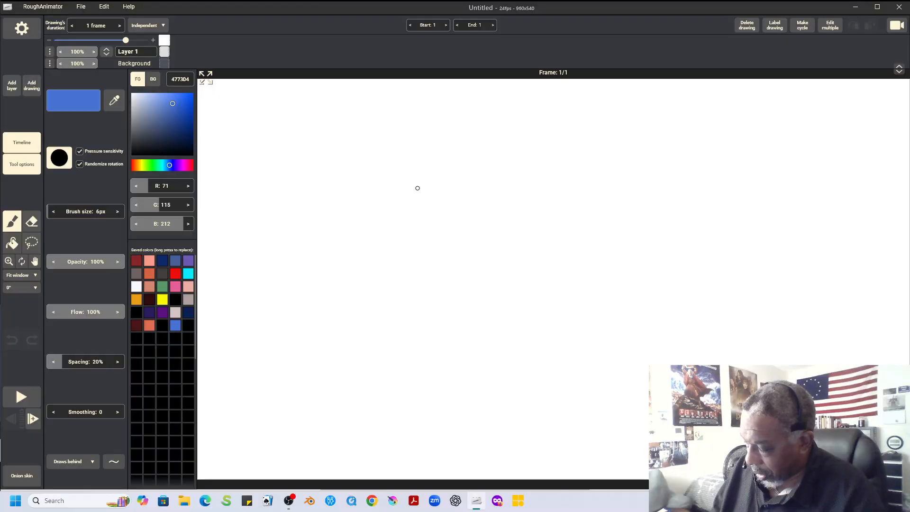
mouse_move(427, 181)
mouse_down()
mouse_move(404, 234)
mouse_move(422, 259)
mouse_up()
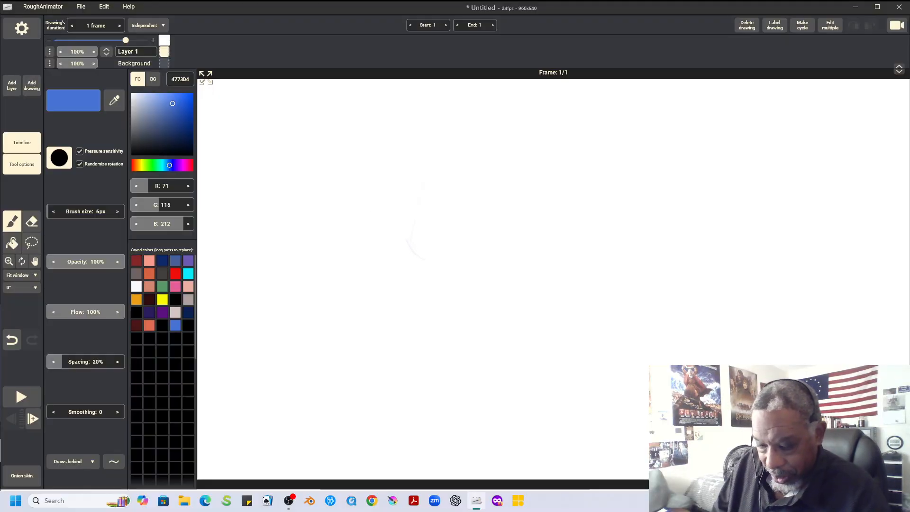
click(162, 326)
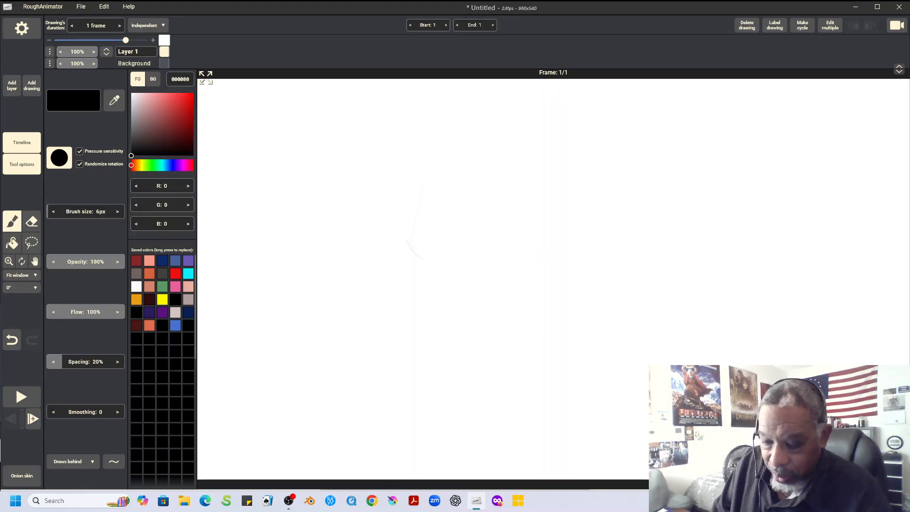
click(60, 157)
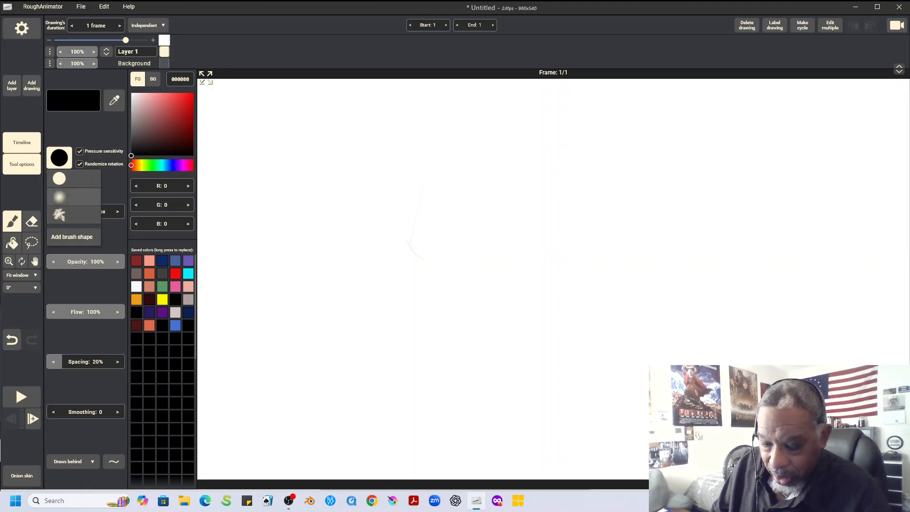
click(59, 214)
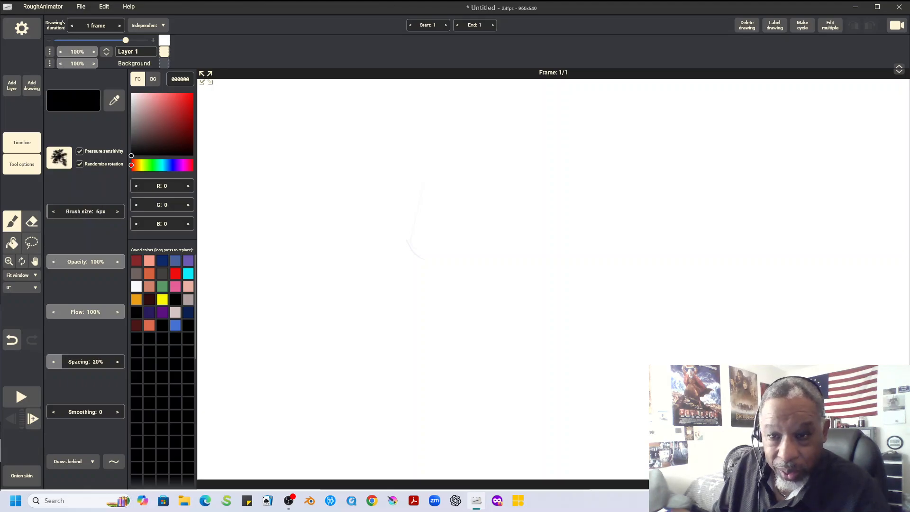
Sketch two large overlapping-stroke circles side by side as rough construction shapes for two character heads
drag(417, 180, 429, 266)
mouse_move(394, 225)
mouse_down()
mouse_move(407, 181)
mouse_move(451, 163)
mouse_up()
mouse_move(507, 201)
mouse_down()
mouse_move(444, 147)
mouse_move(436, 265)
mouse_move(378, 248)
mouse_move(417, 156)
mouse_move(453, 283)
mouse_move(524, 261)
mouse_up()
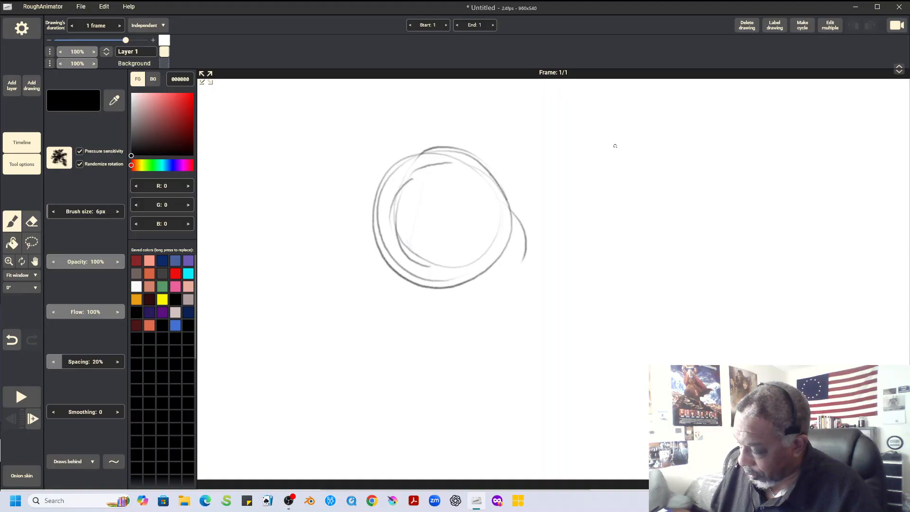
mouse_move(558, 169)
mouse_down()
mouse_move(656, 217)
mouse_move(590, 131)
mouse_move(615, 251)
mouse_move(625, 130)
mouse_move(564, 252)
mouse_move(670, 189)
mouse_move(553, 161)
mouse_move(609, 256)
mouse_up()
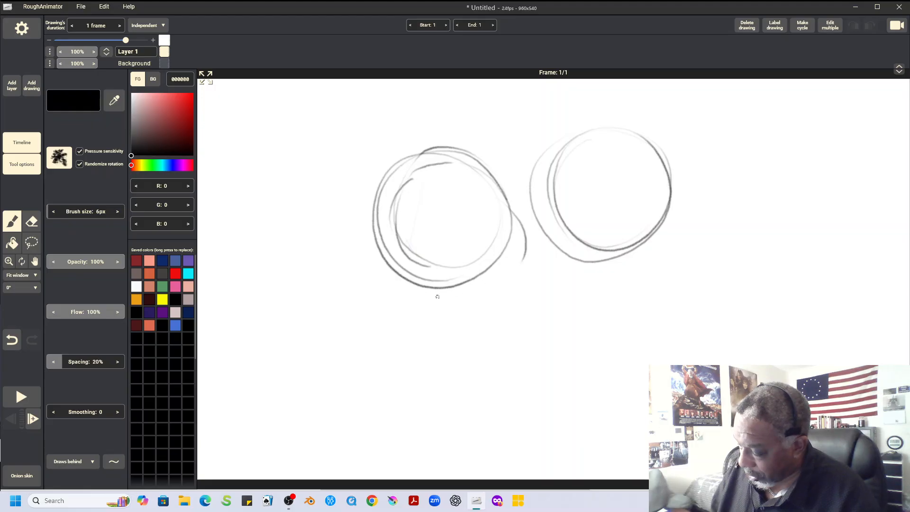
Sketch a box in perspective below the two heads, with arm lines reaching toward it from the left
drag(420, 306, 492, 327)
mouse_move(440, 293)
mouse_down()
mouse_move(503, 305)
mouse_move(506, 291)
mouse_up()
mouse_move(507, 293)
mouse_down()
mouse_move(516, 325)
mouse_move(533, 333)
mouse_up()
mouse_move(504, 287)
mouse_down()
mouse_move(569, 248)
mouse_move(610, 259)
mouse_move(506, 290)
mouse_move(559, 293)
mouse_up()
drag(554, 287, 565, 338)
mouse_move(492, 282)
mouse_down()
mouse_move(515, 339)
mouse_move(584, 351)
mouse_up()
mouse_move(553, 296)
mouse_down()
mouse_move(575, 348)
mouse_move(622, 322)
mouse_up()
drag(613, 264, 638, 314)
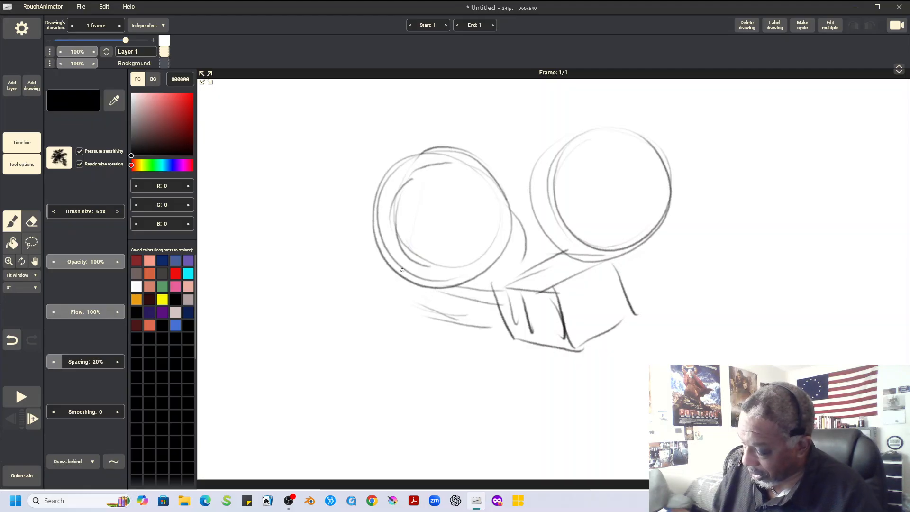
Sketch the left character's back line and a raised lower leg ending in a foot
mouse_move(375, 255)
mouse_down()
mouse_move(330, 265)
mouse_move(366, 256)
mouse_move(299, 258)
mouse_move(287, 224)
mouse_up()
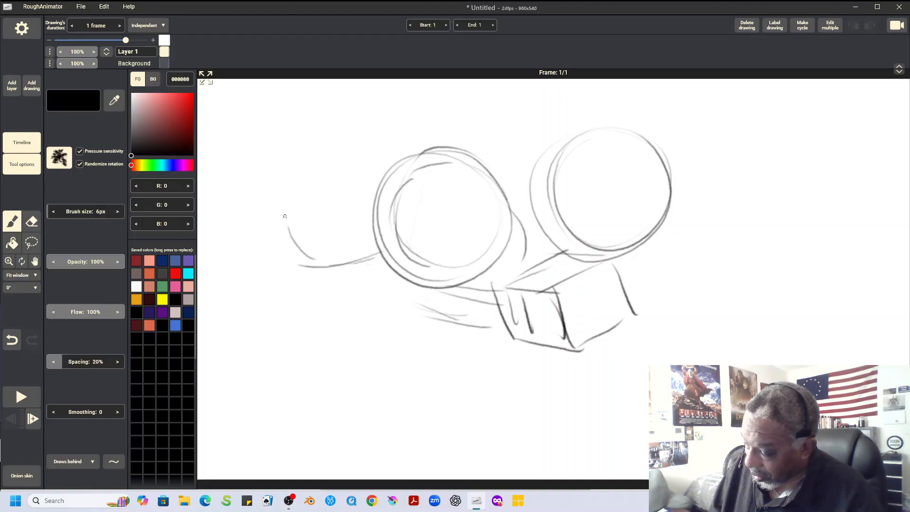
mouse_move(248, 168)
mouse_down()
mouse_move(312, 150)
mouse_move(274, 166)
mouse_up()
drag(271, 181, 316, 144)
drag(242, 162, 247, 234)
drag(243, 196, 270, 268)
drag(280, 187, 318, 259)
Draw the left character's bent front leg with its foot, and the curved belly line
mouse_move(237, 230)
mouse_down()
mouse_move(267, 318)
mouse_move(287, 335)
mouse_up()
drag(323, 298, 260, 358)
mouse_move(272, 287)
mouse_down()
mouse_move(327, 320)
mouse_move(263, 356)
mouse_move(281, 364)
mouse_up()
mouse_move(282, 364)
mouse_down()
mouse_move(237, 371)
mouse_move(281, 379)
mouse_up()
mouse_move(237, 361)
mouse_down()
mouse_move(260, 396)
mouse_move(315, 378)
mouse_move(295, 337)
mouse_move(325, 371)
mouse_move(398, 362)
mouse_move(436, 328)
mouse_up()
Rough in the left head's swept-up hair, collar line and facial marks, plus a small curve between the heads
drag(381, 262, 501, 296)
mouse_move(441, 209)
mouse_down()
mouse_move(445, 274)
mouse_move(437, 201)
mouse_move(466, 198)
mouse_move(483, 215)
mouse_move(519, 181)
mouse_move(448, 140)
mouse_move(530, 111)
mouse_move(535, 143)
mouse_move(517, 153)
mouse_up()
mouse_move(512, 137)
mouse_down()
mouse_move(415, 140)
mouse_move(372, 180)
mouse_move(358, 237)
mouse_move(375, 262)
mouse_move(409, 279)
mouse_up()
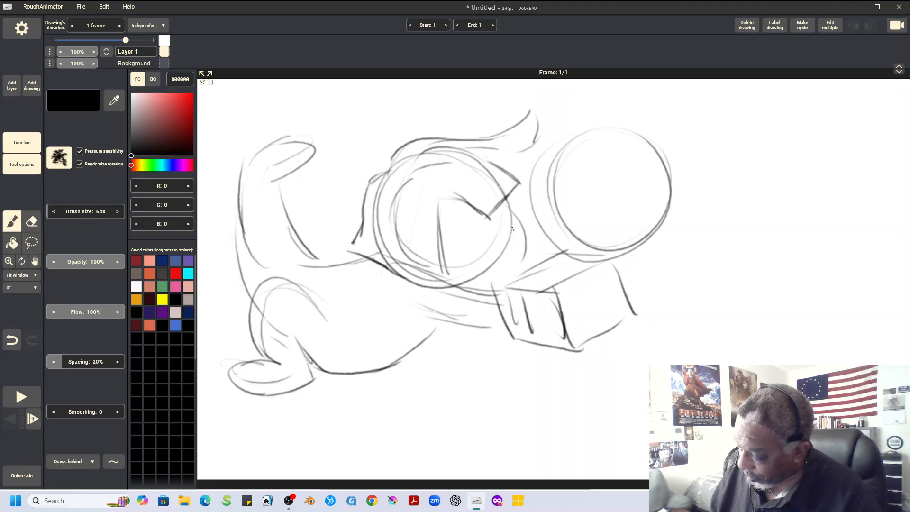
drag(474, 249, 494, 243)
drag(520, 213, 518, 225)
mouse_move(523, 257)
mouse_down()
mouse_move(511, 275)
mouse_move(554, 254)
mouse_up()
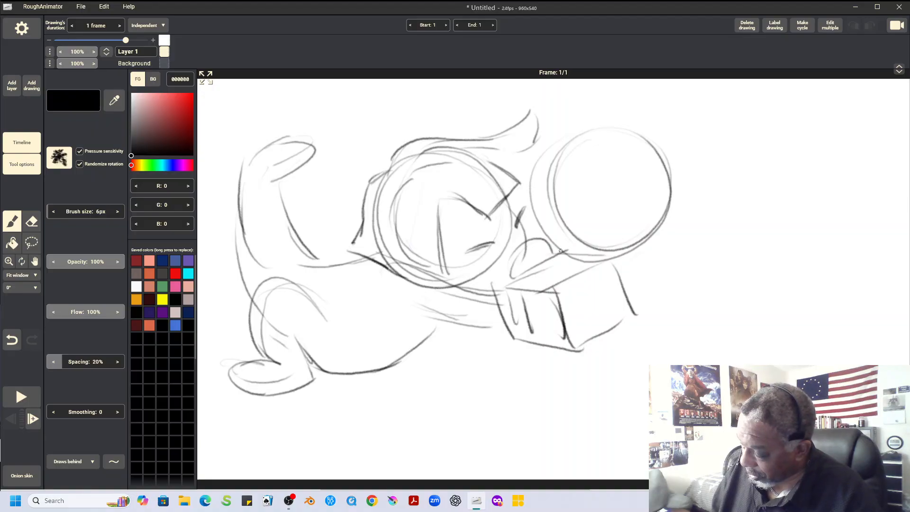
Enlarge the eraser to 66 px and erase the box and the arm lines beneath the heads
key(e)
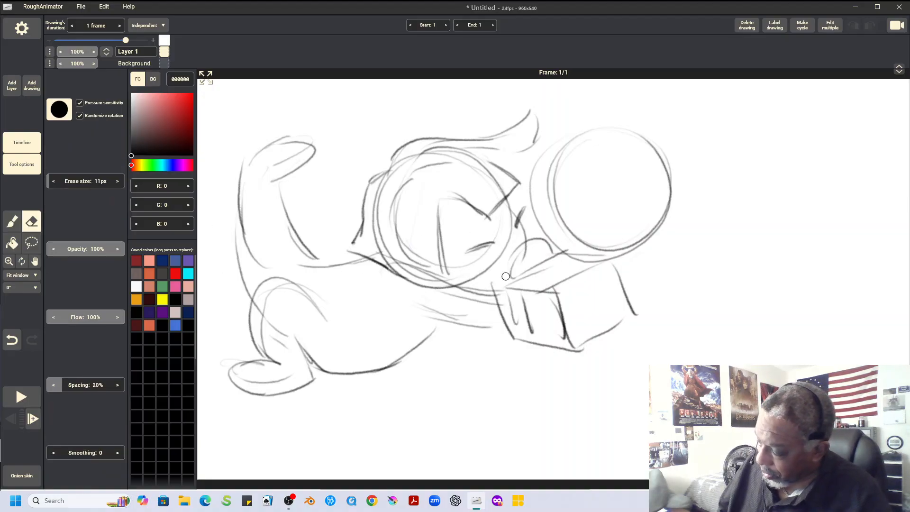
drag(50, 181, 63, 181)
mouse_move(553, 289)
mouse_down()
mouse_move(483, 304)
mouse_move(376, 276)
mouse_move(436, 299)
mouse_move(547, 285)
mouse_move(558, 258)
mouse_move(578, 260)
mouse_move(558, 294)
mouse_move(616, 296)
mouse_move(622, 327)
mouse_move(620, 264)
mouse_move(575, 335)
mouse_move(511, 336)
mouse_move(514, 282)
mouse_up()
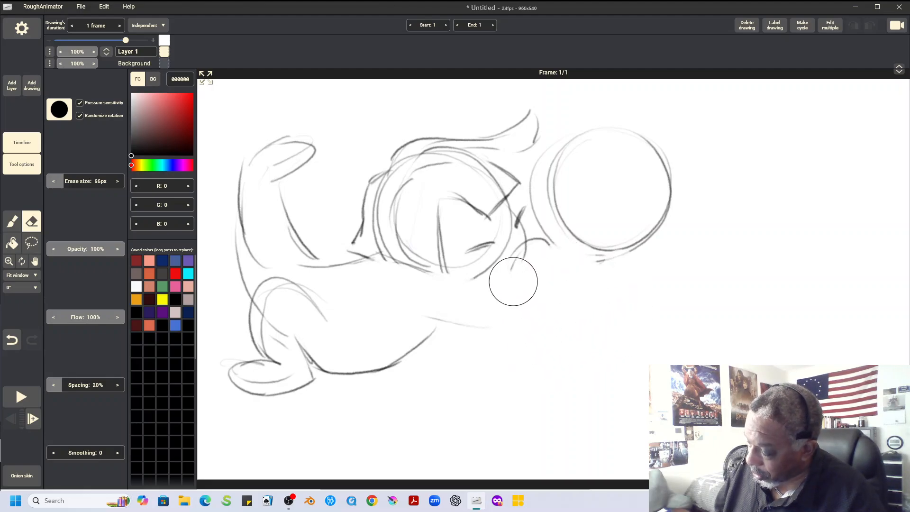
Darken the left head's swept hair outline with the brush and add a hair tuft and neckline at the back
key(b)
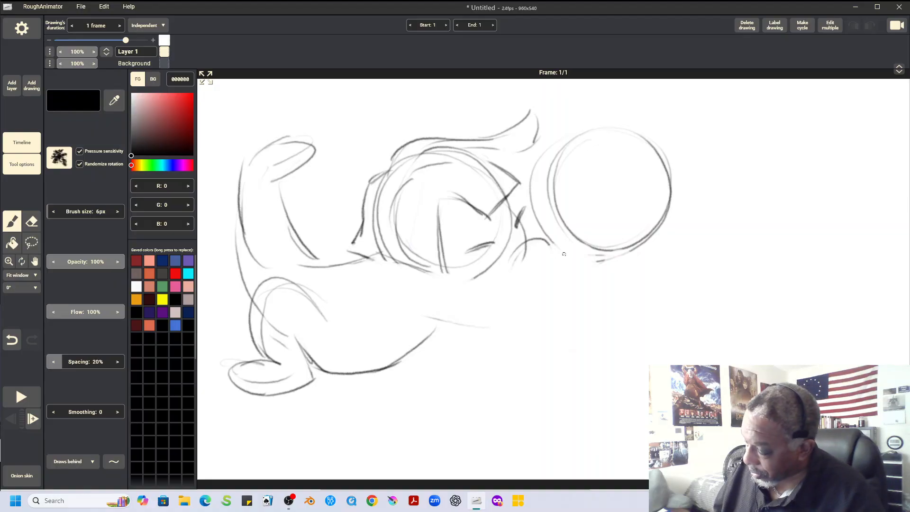
drag(503, 271, 536, 239)
mouse_move(492, 154)
mouse_down()
mouse_move(535, 158)
mouse_move(538, 115)
mouse_move(543, 148)
mouse_move(532, 105)
mouse_move(493, 129)
mouse_move(402, 142)
mouse_move(411, 131)
mouse_move(393, 160)
mouse_move(366, 149)
mouse_move(358, 167)
mouse_move(384, 170)
mouse_move(362, 179)
mouse_move(359, 224)
mouse_move(339, 250)
mouse_move(382, 272)
mouse_up()
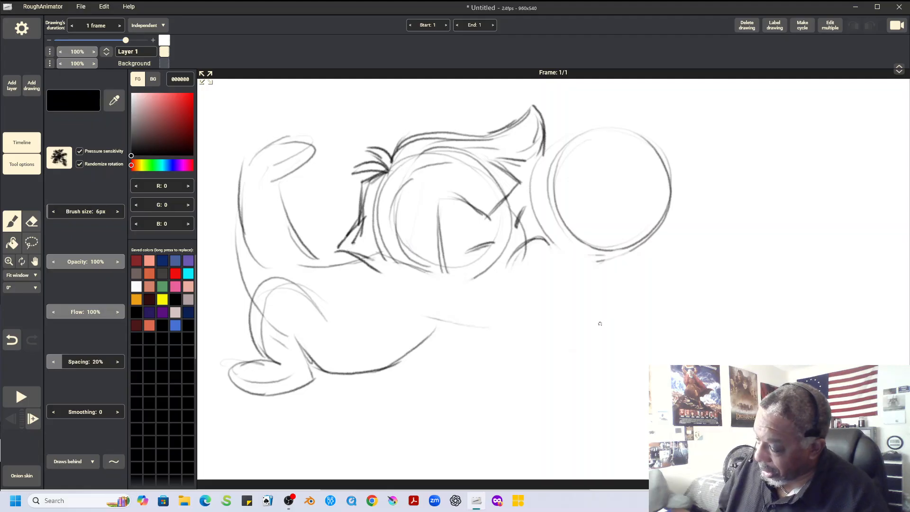
Draw a curved direction arrow above the left head, then erase it and stray lines beneath the front hair
mouse_move(339, 103)
mouse_down()
mouse_move(415, 103)
mouse_move(434, 120)
mouse_up()
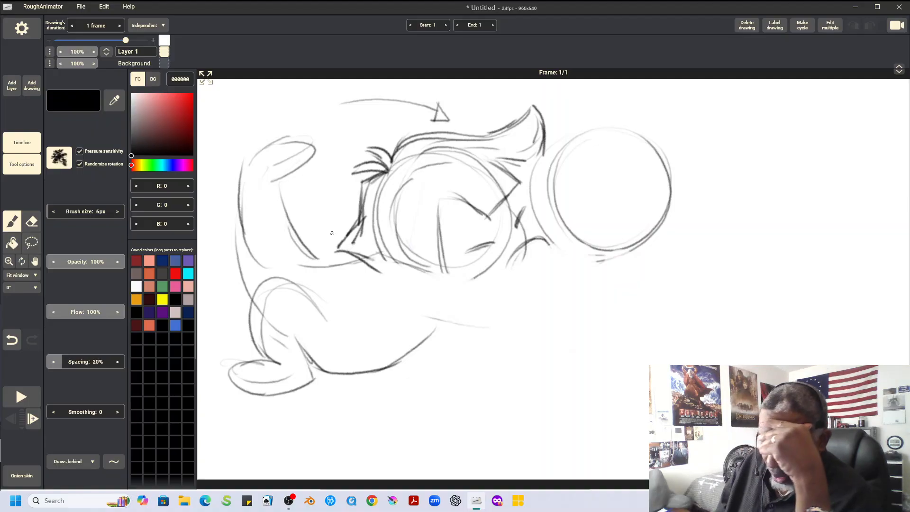
key(e)
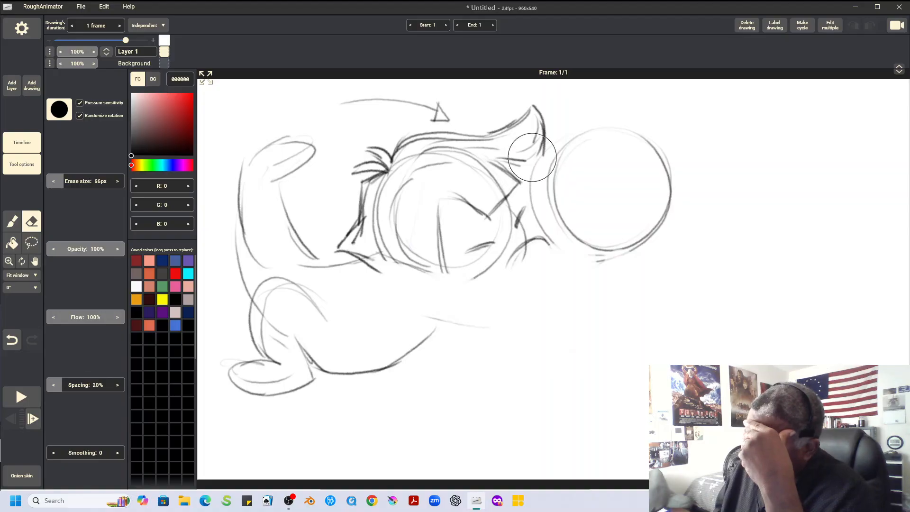
mouse_move(443, 112)
mouse_down()
mouse_move(362, 99)
mouse_move(301, 116)
mouse_up()
Lasso the left character's head, flip it horizontally, and reposition it beside the right head with a slight rotation
click(32, 243)
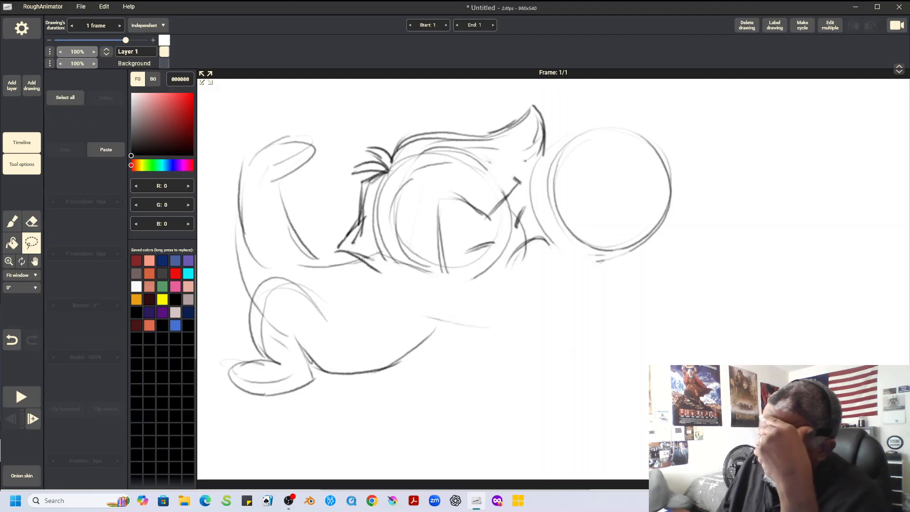
mouse_move(518, 101)
mouse_down()
mouse_move(343, 140)
mouse_move(327, 237)
mouse_move(392, 294)
mouse_move(432, 309)
mouse_move(541, 271)
mouse_move(558, 258)
mouse_move(550, 142)
mouse_move(532, 99)
mouse_move(517, 100)
mouse_up()
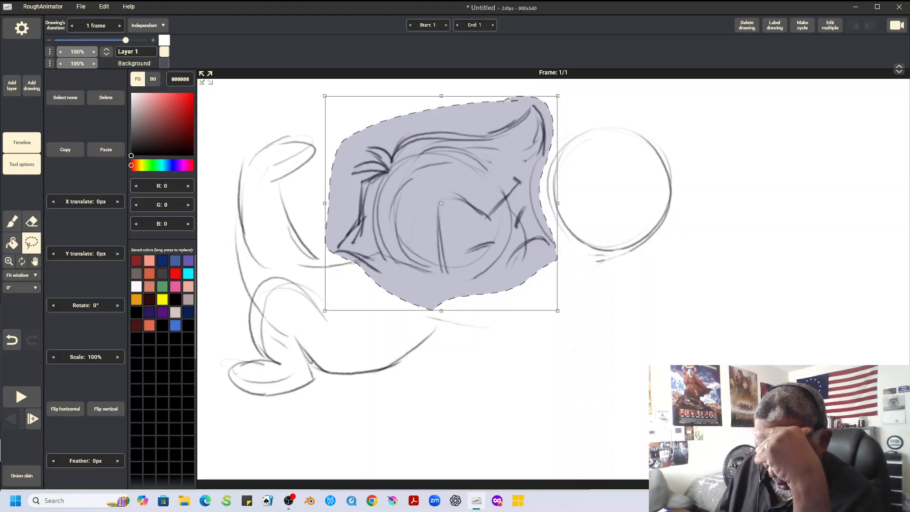
click(66, 409)
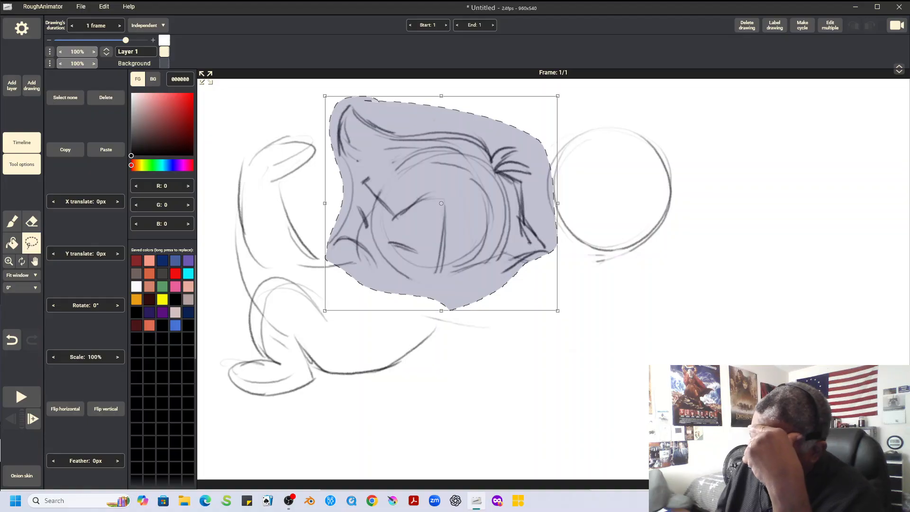
drag(441, 218, 464, 201)
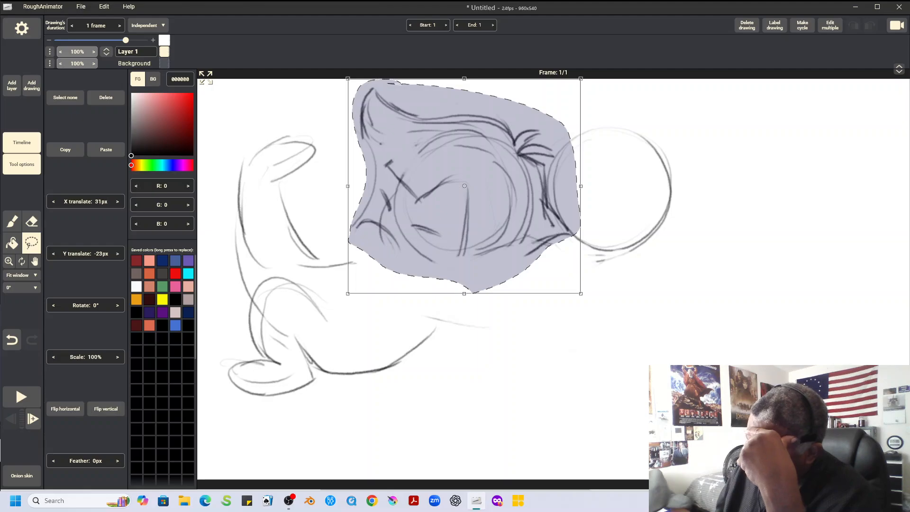
drag(597, 303, 610, 286)
click(627, 332)
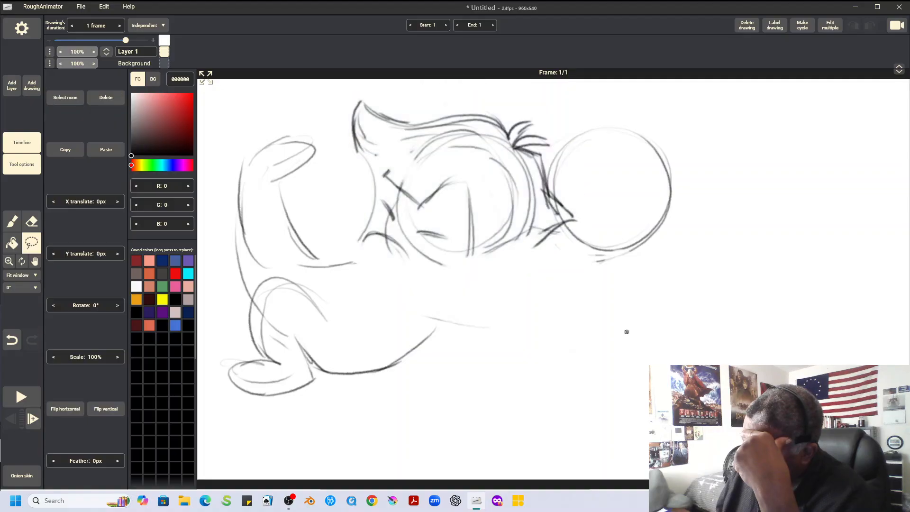
Erase the overlapping collar and circle lines where the flipped head meets the right head
key(b)
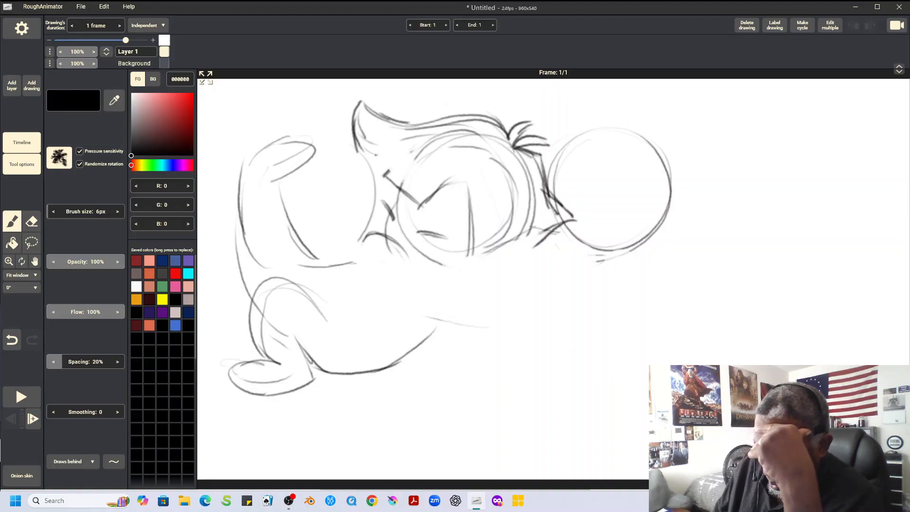
key(e)
mouse_move(567, 188)
mouse_down()
mouse_move(556, 211)
mouse_move(559, 240)
mouse_up()
Redraw the right head's front contour, add a pacifier-like double oval at its mouth, and place a small circle below the left head
key(b)
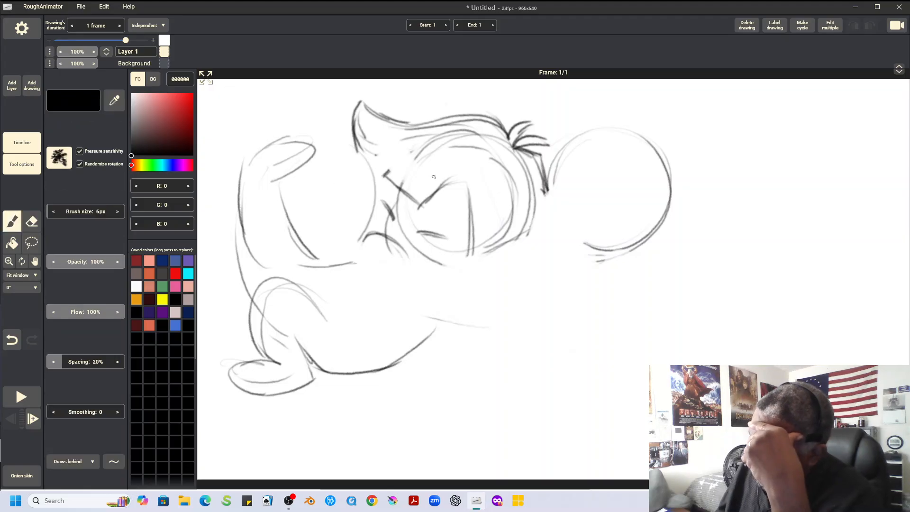
mouse_move(558, 152)
mouse_down()
mouse_move(559, 197)
mouse_move(544, 225)
mouse_up()
mouse_move(557, 260)
mouse_down()
mouse_move(583, 245)
mouse_move(554, 267)
mouse_move(561, 232)
mouse_move(576, 270)
mouse_move(550, 244)
mouse_up()
mouse_move(382, 251)
mouse_down()
mouse_move(361, 257)
mouse_move(381, 252)
mouse_up()
drag(555, 251, 572, 248)
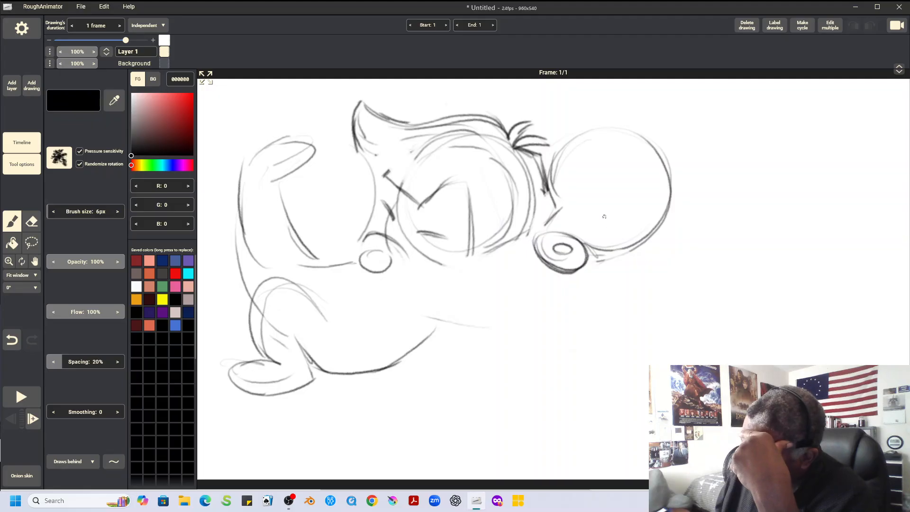
Draw the right character's eyes with pupils, an eyebrow and a small nose
mouse_move(596, 190)
mouse_down()
mouse_move(616, 206)
mouse_move(593, 204)
mouse_move(621, 208)
mouse_up()
drag(560, 186, 561, 204)
drag(603, 162, 615, 175)
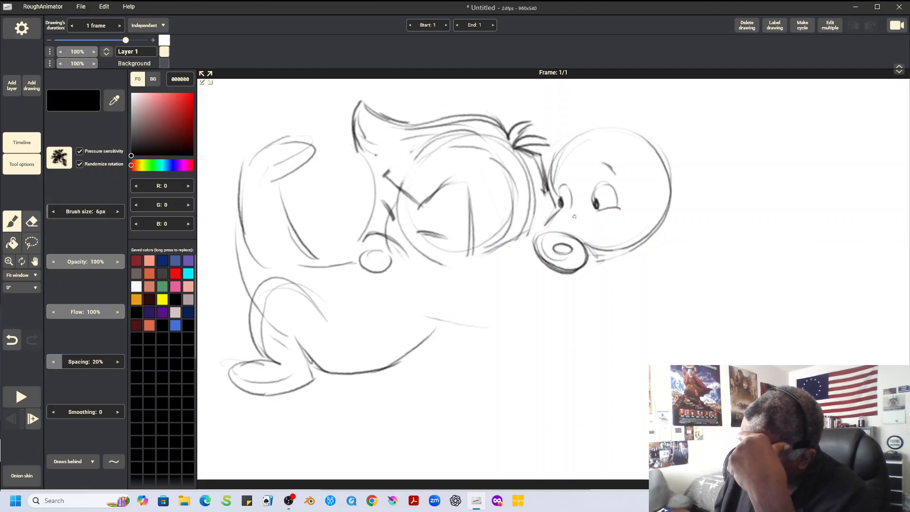
mouse_move(571, 215)
mouse_down()
mouse_move(561, 221)
mouse_move(568, 231)
mouse_move(589, 233)
mouse_move(544, 234)
mouse_move(558, 216)
mouse_up()
Sketch the right character's large hair outline, hairline and ear, and an arm with a hand reaching toward the left character
mouse_move(539, 114)
mouse_down()
mouse_move(573, 84)
mouse_move(688, 129)
mouse_move(685, 174)
mouse_up()
mouse_move(549, 160)
mouse_down()
mouse_move(612, 147)
mouse_move(651, 170)
mouse_move(669, 206)
mouse_up()
mouse_move(635, 249)
mouse_down()
mouse_move(556, 281)
mouse_move(623, 253)
mouse_move(523, 282)
mouse_move(556, 272)
mouse_move(513, 277)
mouse_move(505, 257)
mouse_move(497, 288)
mouse_move(477, 308)
mouse_move(524, 313)
mouse_move(650, 266)
mouse_move(644, 287)
mouse_up()
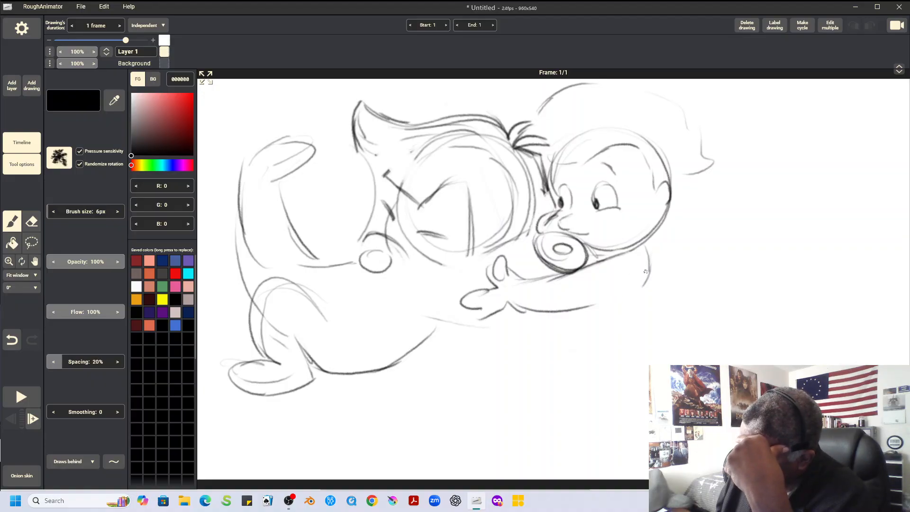
Draw the right character's back and rump curve, front leg and large oval foot
mouse_move(644, 241)
mouse_down()
mouse_move(650, 271)
mouse_move(711, 309)
mouse_up()
mouse_move(576, 311)
mouse_down()
mouse_move(612, 369)
mouse_move(602, 374)
mouse_move(652, 409)
mouse_up()
mouse_move(576, 392)
mouse_down()
mouse_move(650, 370)
mouse_move(649, 421)
mouse_up()
mouse_move(717, 305)
mouse_down()
mouse_move(735, 302)
mouse_move(714, 306)
mouse_move(791, 327)
mouse_move(772, 333)
mouse_up()
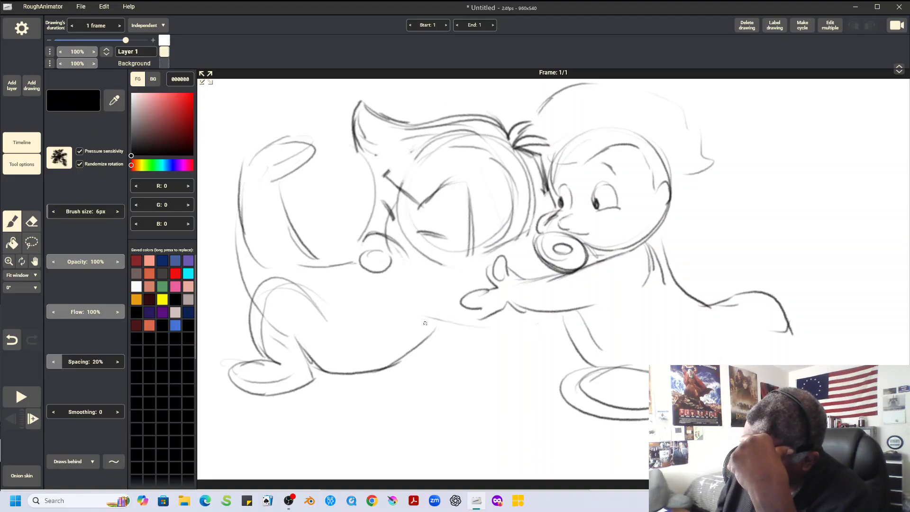
Add contour strokes along the front of the left character's face and reinforce the underside of the right character's reaching arm
mouse_move(393, 191)
mouse_down()
mouse_move(360, 221)
mouse_move(386, 197)
mouse_move(367, 239)
mouse_up()
mouse_move(351, 133)
mouse_down()
mouse_move(378, 165)
mouse_move(368, 203)
mouse_up()
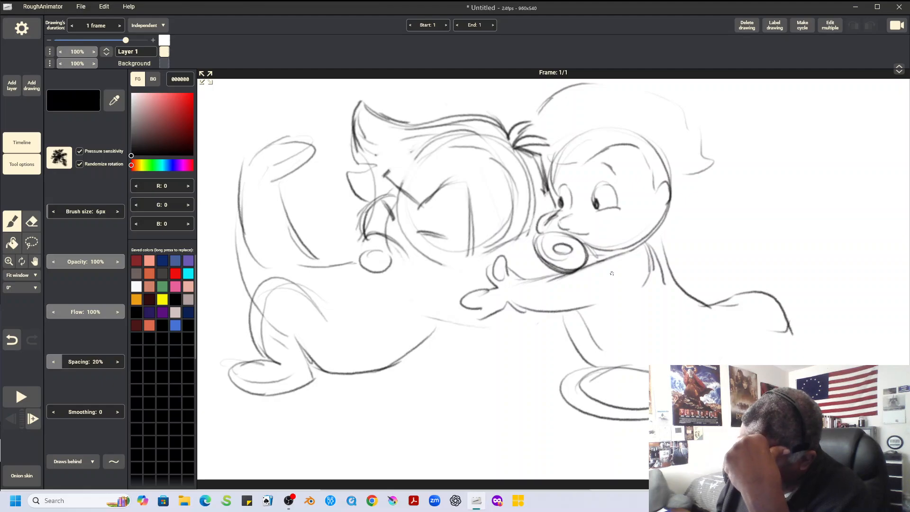
drag(524, 304, 626, 297)
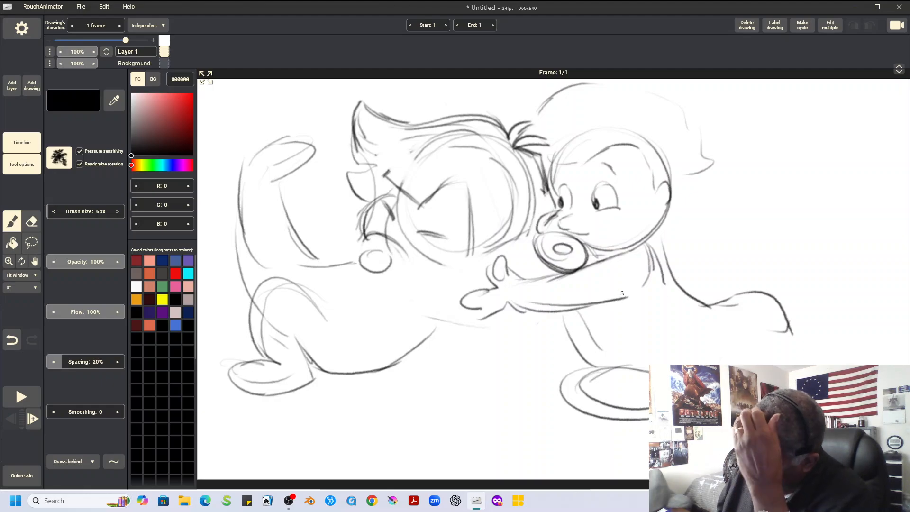
Add the right character's second eyebrow and firm up its ear and full hair outline around the back of the head
drag(548, 164, 567, 168)
drag(561, 91, 534, 114)
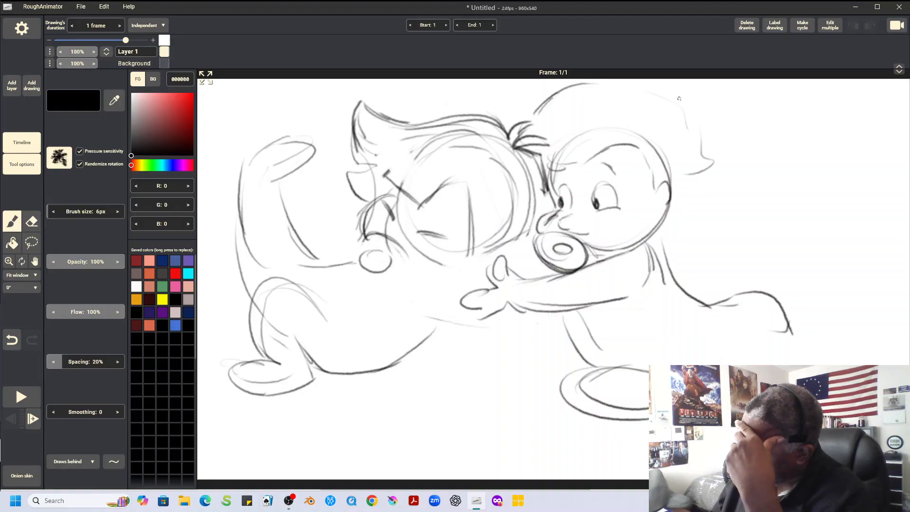
mouse_move(704, 123)
mouse_down()
mouse_move(706, 184)
mouse_move(665, 203)
mouse_move(663, 217)
mouse_up()
mouse_move(631, 87)
mouse_down()
mouse_move(672, 104)
mouse_move(700, 150)
mouse_move(700, 200)
mouse_move(651, 246)
mouse_up()
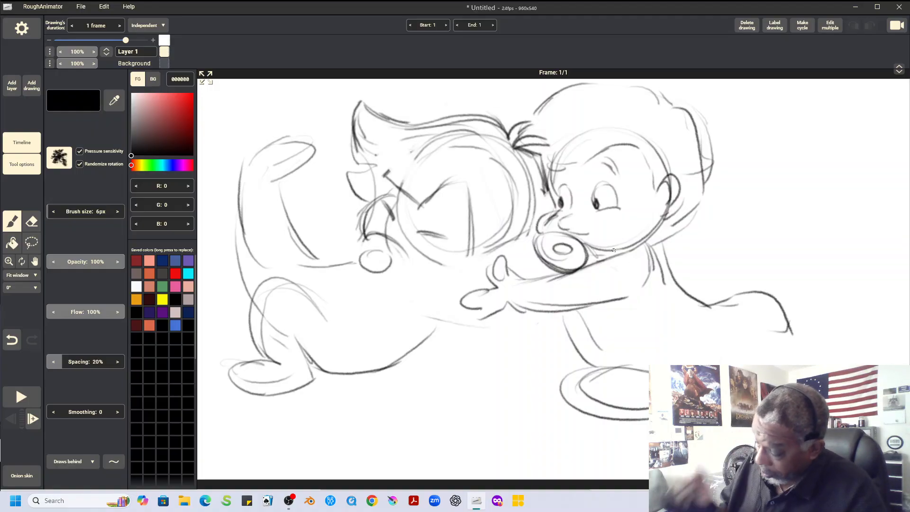
Sketch the right character's rear leg and foot, and refine the left character's back line and small circle below its face
mouse_move(536, 282)
mouse_down()
mouse_move(623, 255)
mouse_move(648, 255)
mouse_move(658, 280)
mouse_up()
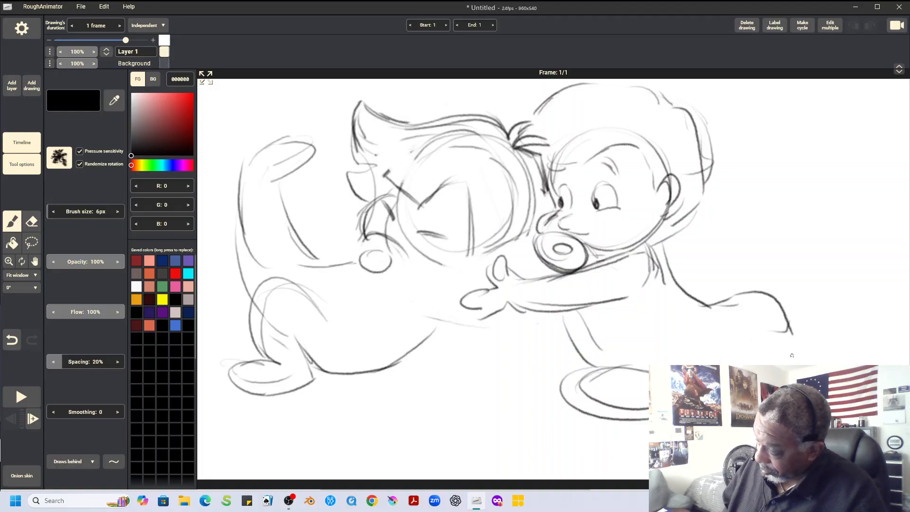
mouse_move(736, 361)
mouse_down()
mouse_move(715, 363)
mouse_move(757, 359)
mouse_up()
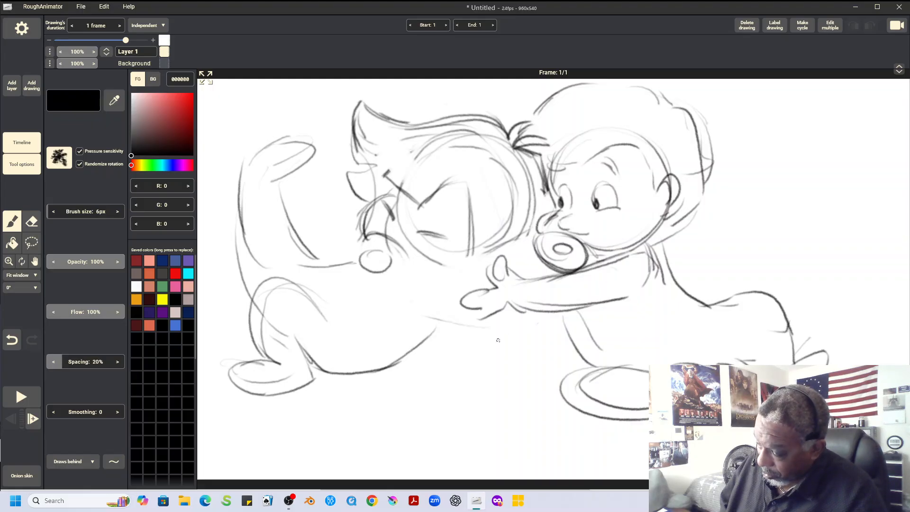
mouse_move(318, 250)
mouse_down()
mouse_move(404, 249)
mouse_move(382, 254)
mouse_move(378, 274)
mouse_move(398, 276)
mouse_up()
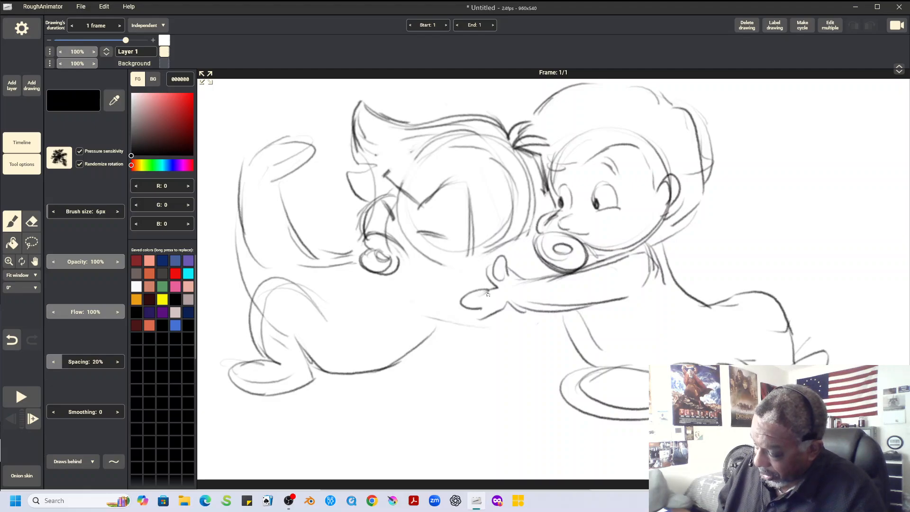
Draw the left character's angular hairline, cheek and chin lines, and a short mark for its closed eye
mouse_move(427, 208)
mouse_down()
mouse_move(464, 181)
mouse_move(467, 218)
mouse_move(434, 262)
mouse_up()
drag(421, 265, 472, 277)
drag(435, 275, 490, 276)
drag(543, 194, 545, 237)
drag(378, 173, 435, 149)
drag(385, 174, 435, 149)
drag(363, 162, 412, 155)
drag(370, 197, 360, 204)
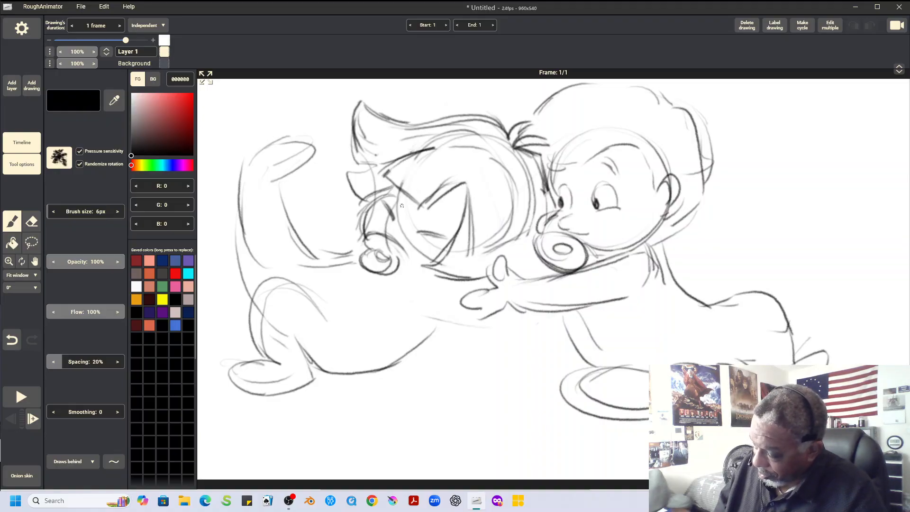
drag(448, 199, 458, 216)
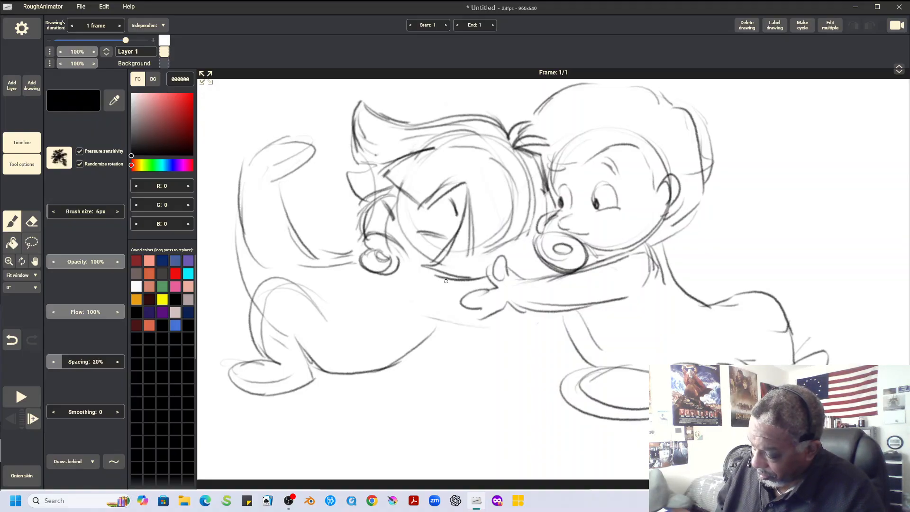
Firm up the left character's thigh, raised leg and belly contours, and the underside of the right character's reaching hand
drag(302, 287, 333, 333)
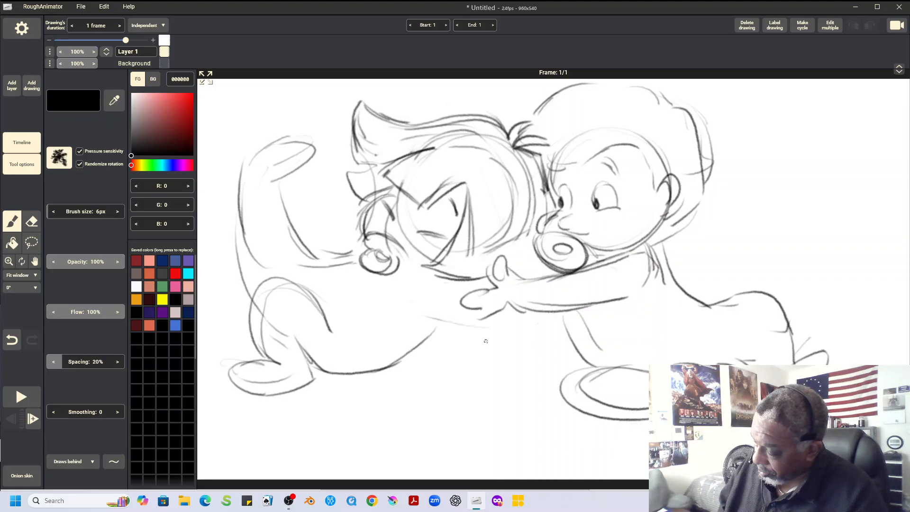
drag(485, 319, 515, 309)
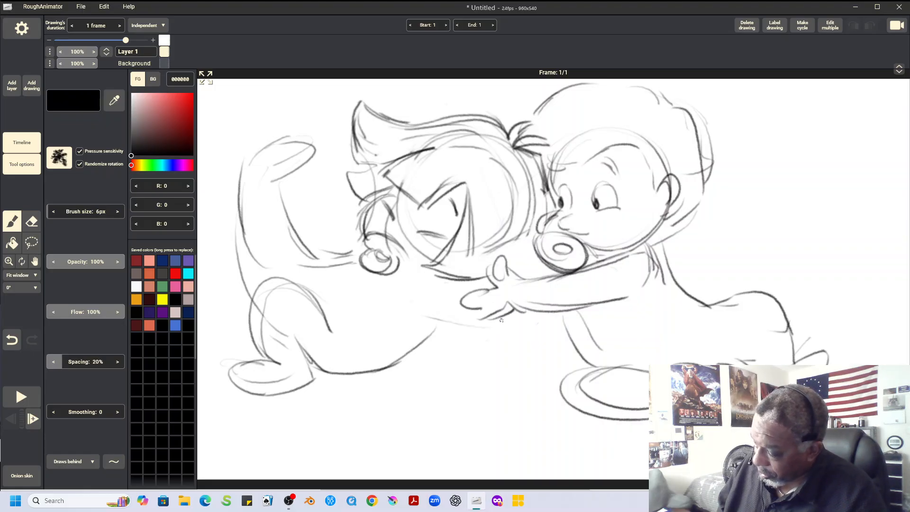
mouse_move(282, 171)
mouse_down()
mouse_move(311, 159)
mouse_move(256, 152)
mouse_move(293, 225)
mouse_up()
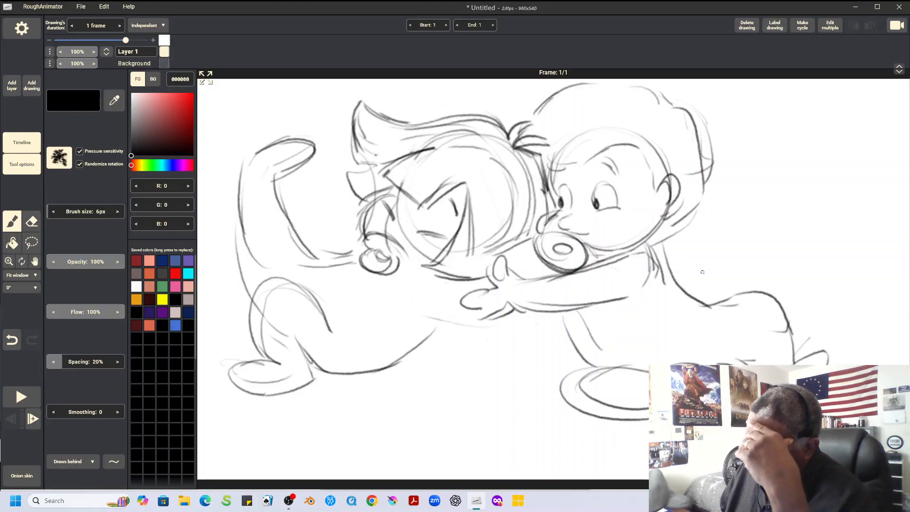
mouse_move(291, 322)
mouse_down()
mouse_move(318, 382)
mouse_move(304, 365)
mouse_move(346, 382)
mouse_move(438, 335)
mouse_up()
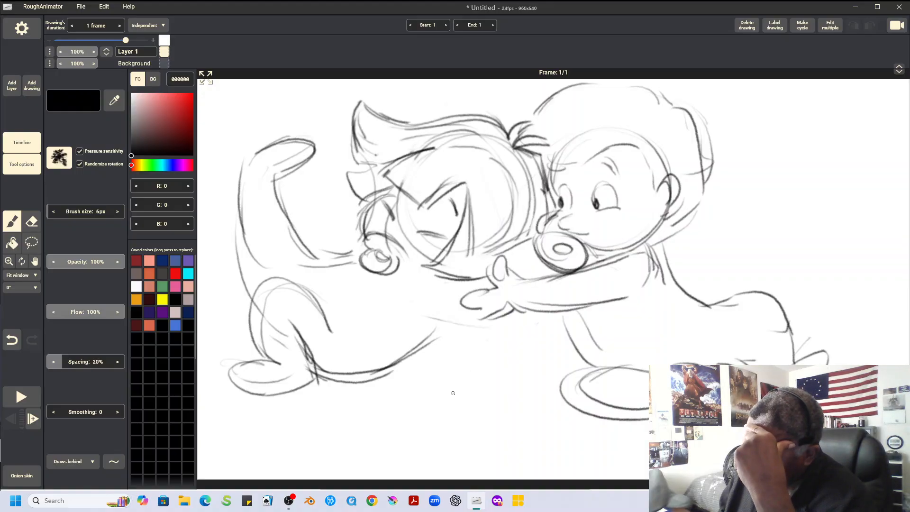
Sketch a toy block under the left character's chest, its grasping hands around the block, and reinforce its back line
mouse_move(344, 290)
mouse_down()
mouse_move(377, 269)
mouse_move(426, 275)
mouse_move(409, 290)
mouse_move(362, 298)
mouse_move(396, 304)
mouse_up()
drag(389, 306, 397, 343)
drag(334, 291, 351, 349)
drag(342, 337, 408, 347)
mouse_move(436, 304)
mouse_down()
mouse_move(411, 318)
mouse_move(441, 321)
mouse_up()
mouse_move(418, 332)
mouse_down()
mouse_move(441, 338)
mouse_move(496, 327)
mouse_up()
mouse_move(498, 311)
mouse_down()
mouse_move(458, 335)
mouse_move(445, 291)
mouse_up()
drag(450, 292, 459, 283)
mouse_move(355, 233)
mouse_down()
mouse_move(327, 284)
mouse_move(314, 272)
mouse_move(366, 295)
mouse_up()
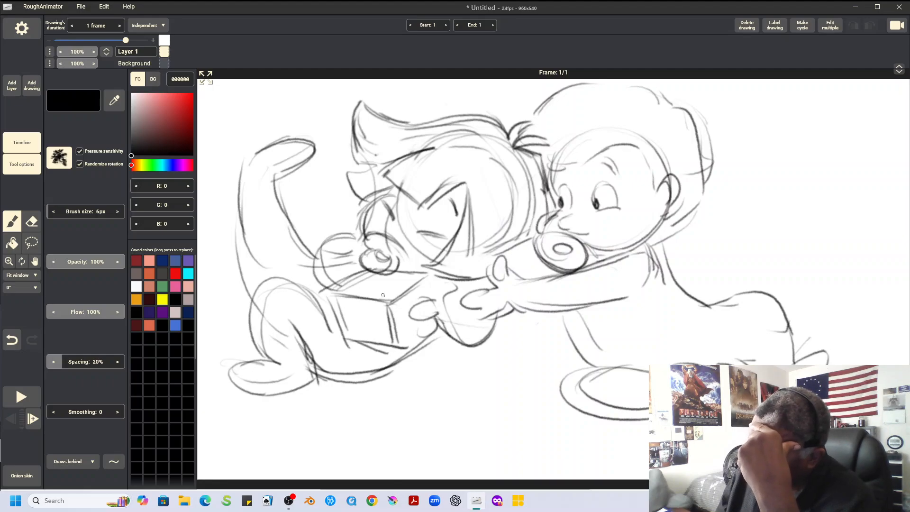
mouse_move(251, 163)
mouse_down()
mouse_move(237, 280)
mouse_move(248, 296)
mouse_up()
drag(539, 107, 530, 122)
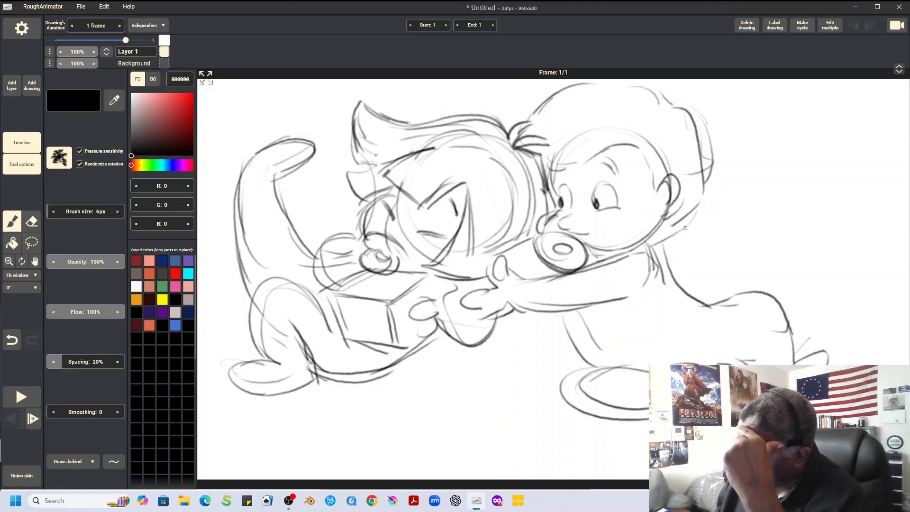
Erase the stray strokes over the right character's forehead and redraw its front hairline
mouse_move(536, 114)
mouse_down()
mouse_move(521, 146)
mouse_move(564, 175)
mouse_up()
key(e)
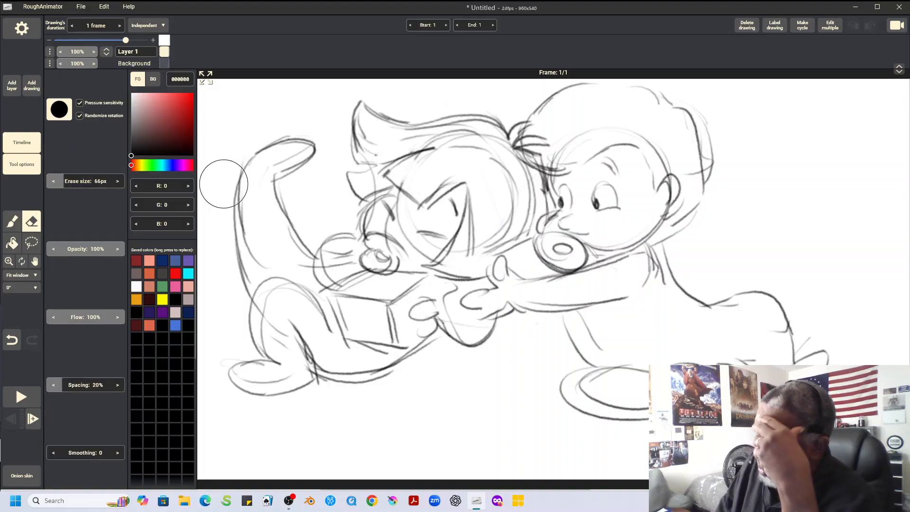
mouse_move(546, 134)
mouse_down()
mouse_move(543, 146)
mouse_move(588, 127)
mouse_move(552, 162)
mouse_move(591, 126)
mouse_up()
drag(558, 164, 542, 153)
key(b)
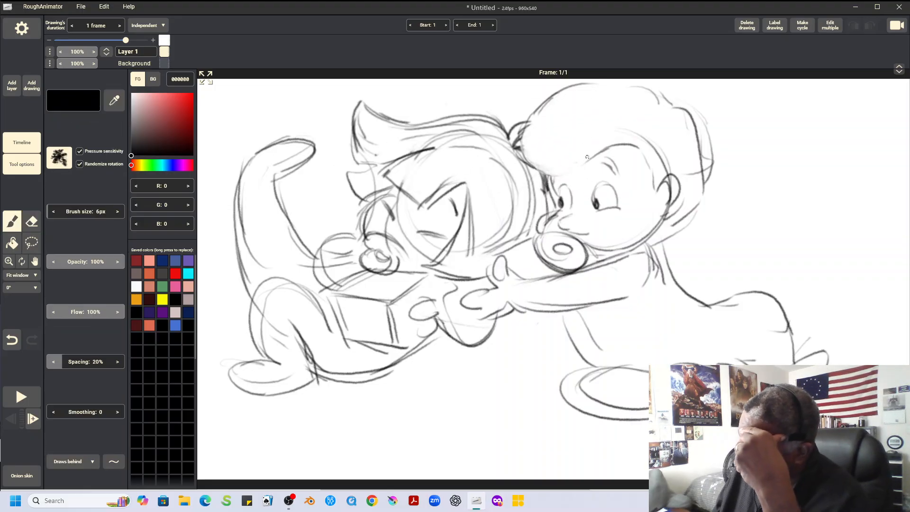
mouse_move(546, 172)
mouse_down()
mouse_move(581, 151)
mouse_move(626, 145)
mouse_up()
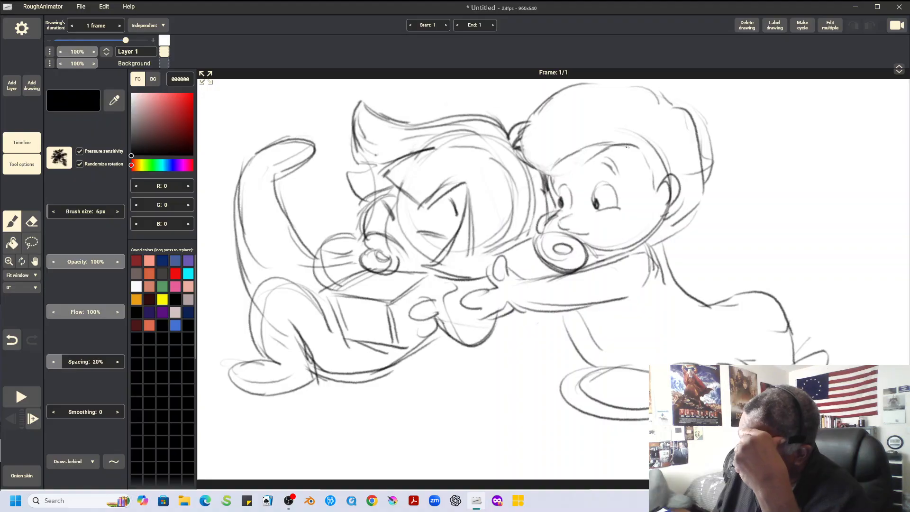
Reinforce the right character's face and eyebrow, and add its far arm, finger lines, chest and belly contours
mouse_move(552, 165)
mouse_down()
mouse_move(574, 145)
mouse_move(562, 166)
mouse_move(618, 168)
mouse_move(618, 144)
mouse_move(551, 200)
mouse_move(540, 237)
mouse_move(506, 261)
mouse_move(537, 261)
mouse_move(518, 300)
mouse_move(545, 304)
mouse_up()
drag(575, 273, 631, 261)
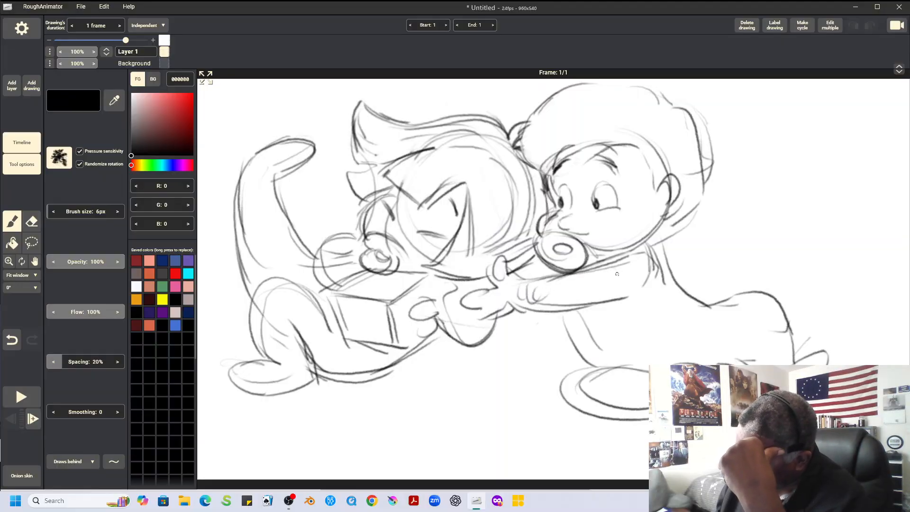
mouse_move(460, 308)
mouse_down()
mouse_move(484, 275)
mouse_move(459, 309)
mouse_move(437, 302)
mouse_up()
mouse_move(582, 311)
mouse_down()
mouse_move(596, 326)
mouse_move(623, 317)
mouse_up()
mouse_move(624, 300)
mouse_down()
mouse_move(633, 315)
mouse_move(649, 304)
mouse_up()
drag(649, 271, 690, 308)
mouse_move(572, 313)
mouse_down()
mouse_move(579, 337)
mouse_move(612, 365)
mouse_move(692, 360)
mouse_up()
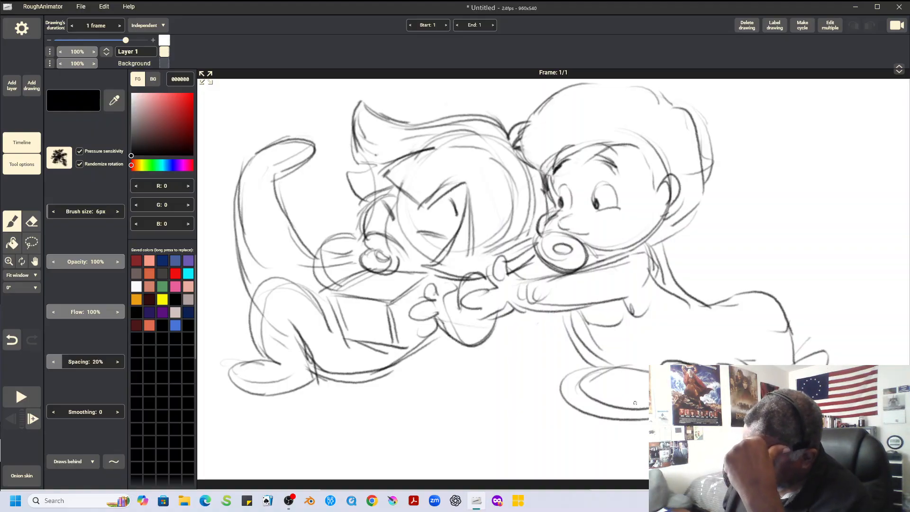
mouse_move(536, 111)
mouse_down()
mouse_move(515, 147)
mouse_move(522, 158)
mouse_up()
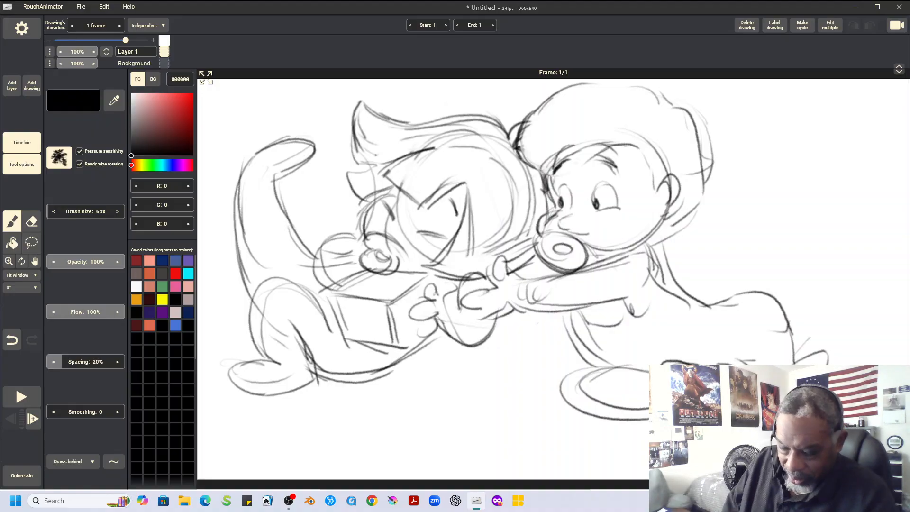
Set the view to 100% and move the whole drawing slightly lower in the frame with a lasso selection
click(21, 275)
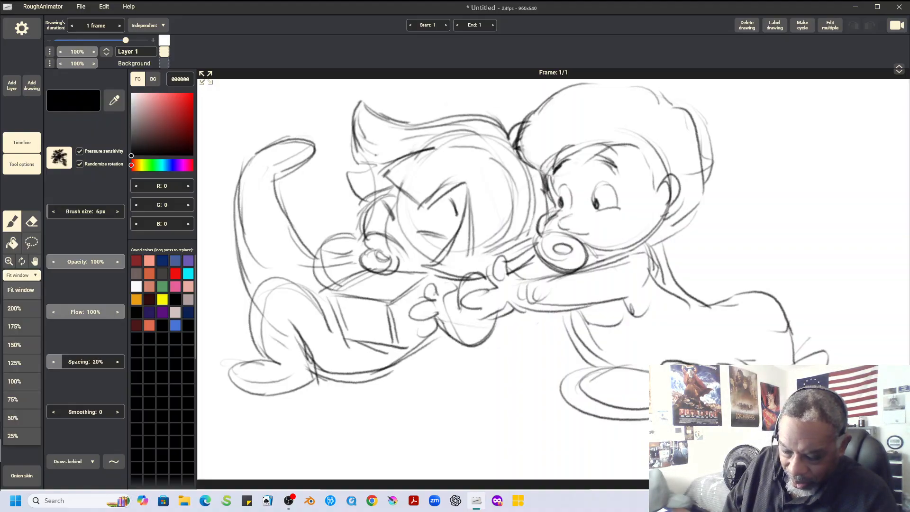
click(14, 381)
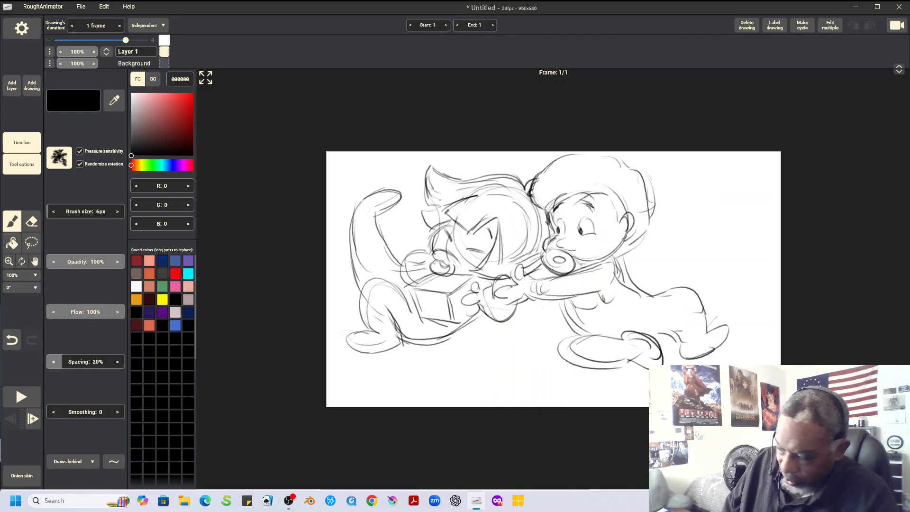
click(34, 261)
drag(545, 284, 421, 203)
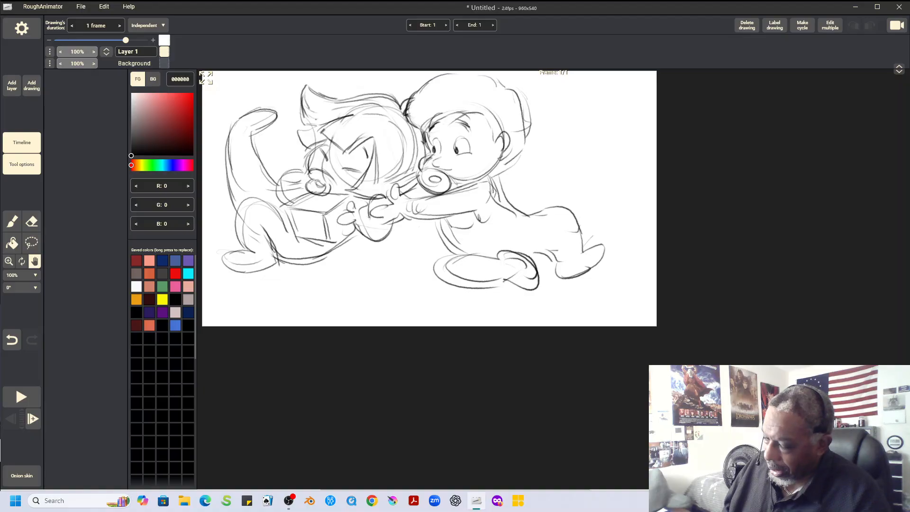
click(31, 243)
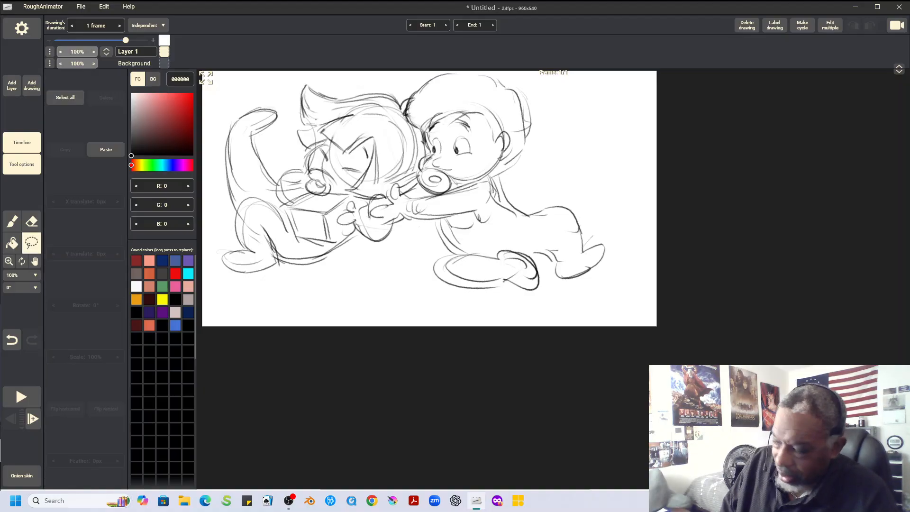
drag(523, 72, 559, 83)
mouse_move(271, 83)
mouse_down()
mouse_move(215, 151)
mouse_move(223, 280)
mouse_move(545, 312)
mouse_move(611, 137)
mouse_move(544, 85)
mouse_up()
mouse_move(427, 189)
mouse_down()
mouse_move(435, 212)
mouse_move(417, 213)
mouse_up()
click(65, 97)
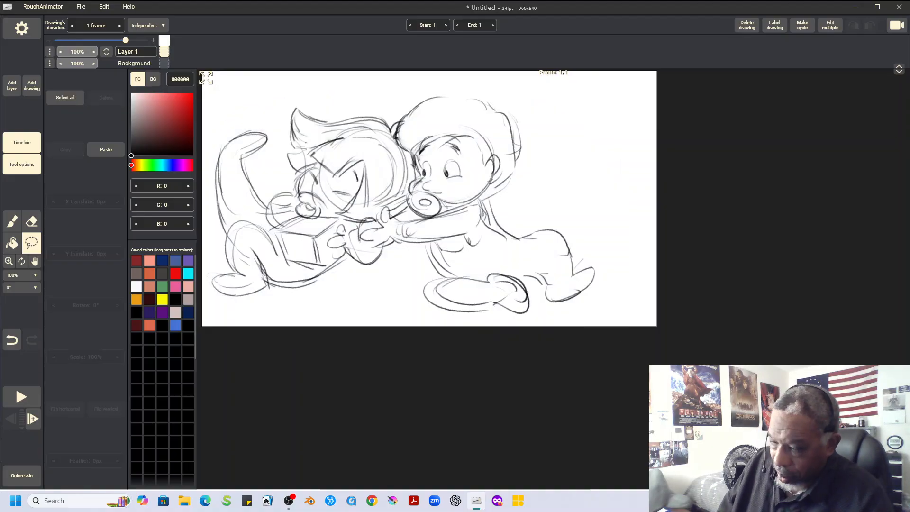
Sketch a perspective box behind the right character's rear foot with the brush
click(11, 222)
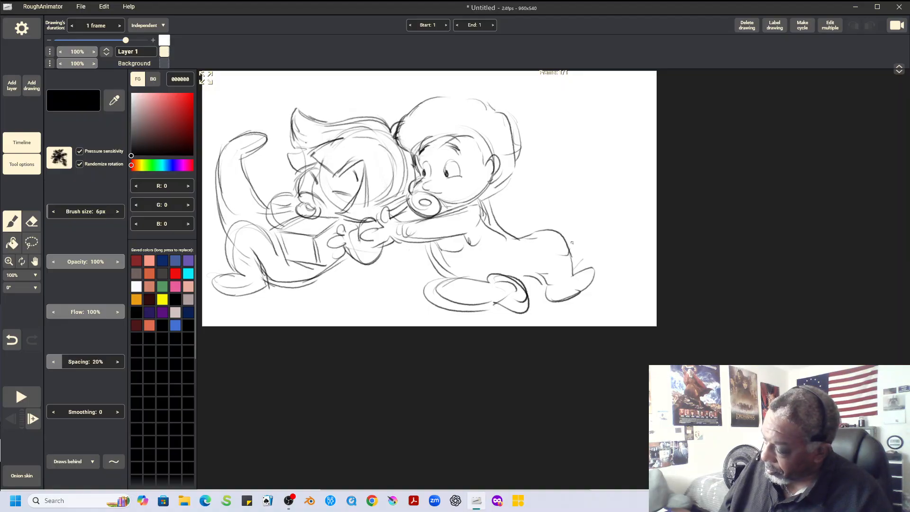
mouse_move(555, 254)
mouse_down()
mouse_move(613, 242)
mouse_move(593, 259)
mouse_move(600, 269)
mouse_move(644, 264)
mouse_move(599, 268)
mouse_move(653, 258)
mouse_up()
drag(611, 245, 646, 252)
drag(597, 268, 598, 311)
mouse_move(557, 259)
mouse_down()
mouse_move(564, 301)
mouse_move(593, 311)
mouse_up()
mouse_move(596, 265)
mouse_down()
mouse_move(593, 311)
mouse_move(640, 300)
mouse_up()
drag(641, 265, 645, 300)
mouse_move(604, 246)
mouse_down()
mouse_move(642, 260)
mouse_move(602, 248)
mouse_up()
Add details to the right character's underarm and rear leg, and reinforce its large front foot
drag(532, 270, 540, 288)
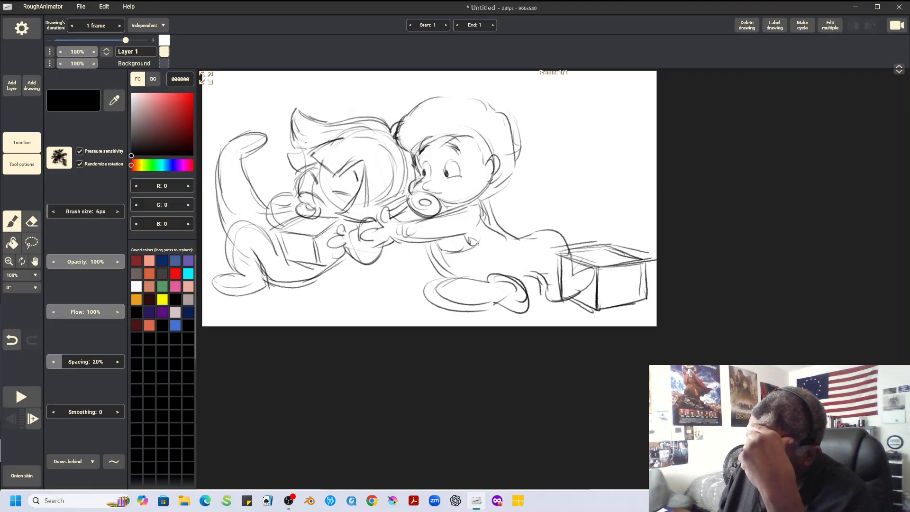
mouse_move(460, 236)
mouse_down()
mouse_move(487, 239)
mouse_move(484, 206)
mouse_up()
drag(526, 276, 546, 283)
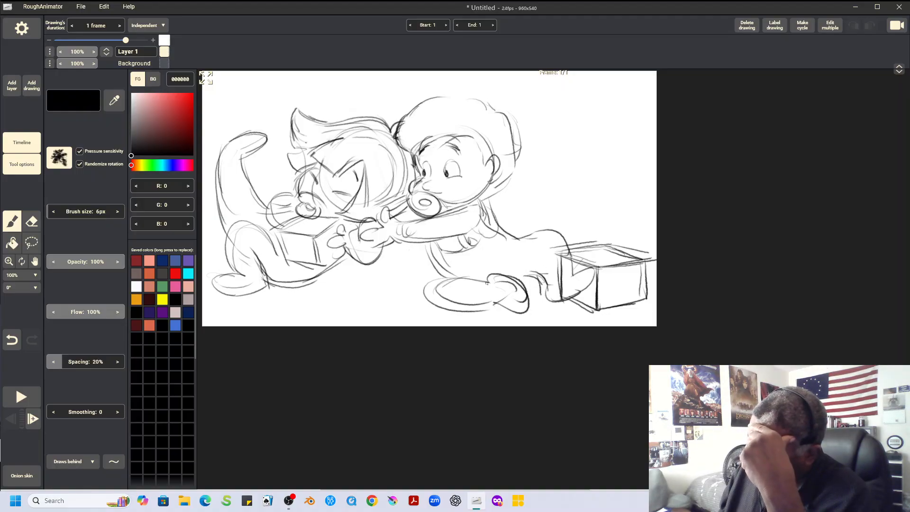
mouse_move(487, 280)
mouse_down()
mouse_move(434, 279)
mouse_move(432, 292)
mouse_up()
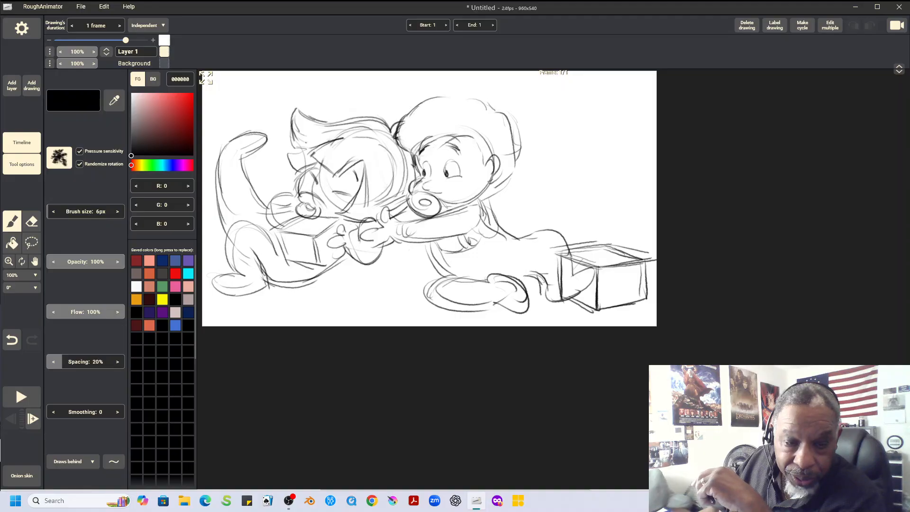
Draw scalloped curls along the top of the right character's hair, add a curl at the hairline and reinforce the rump
key(alt+Tab)
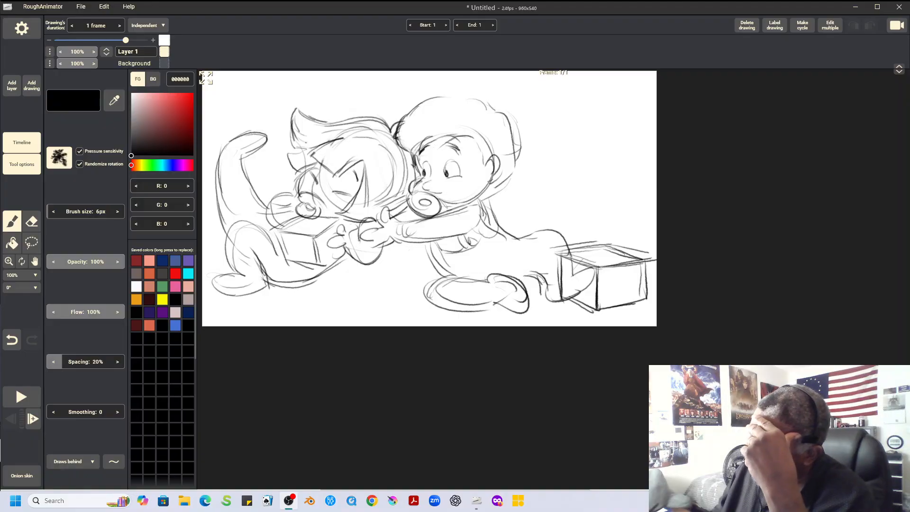
click(430, 95)
mouse_move(398, 135)
mouse_down()
mouse_move(417, 108)
mouse_move(457, 95)
mouse_move(494, 113)
mouse_up()
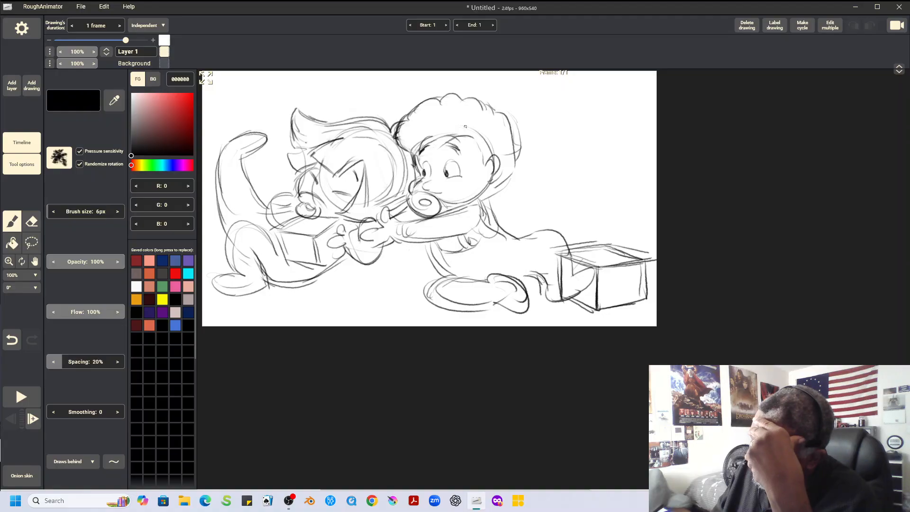
drag(451, 137, 432, 137)
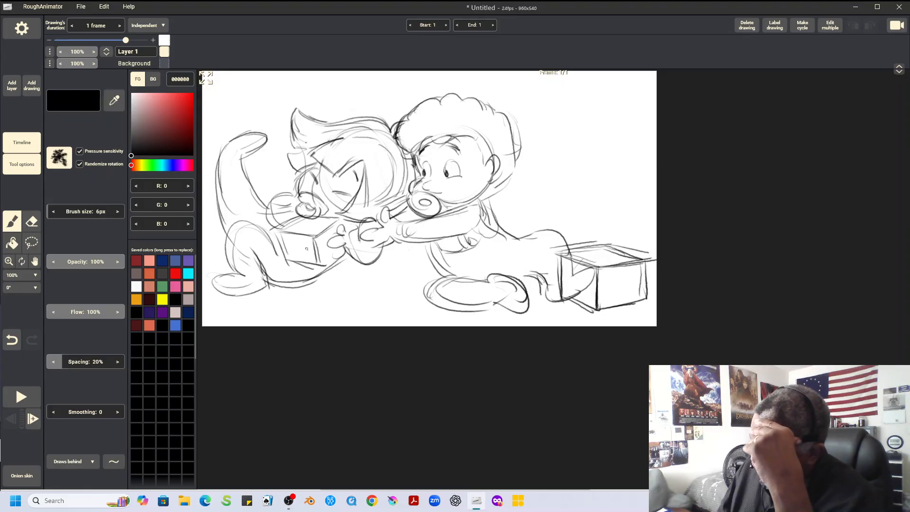
drag(518, 239, 547, 232)
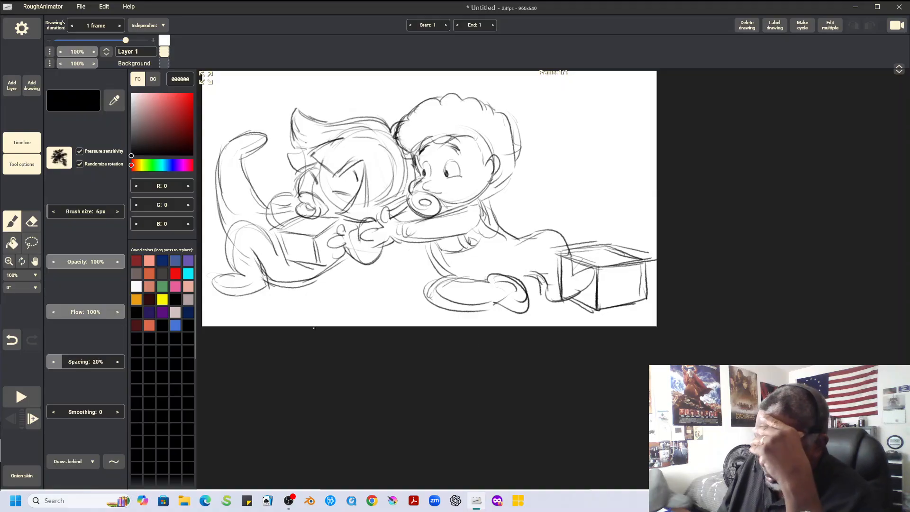
Fit the canvas to the window and darken the left character's closed eye and front face contour
click(21, 276)
click(22, 289)
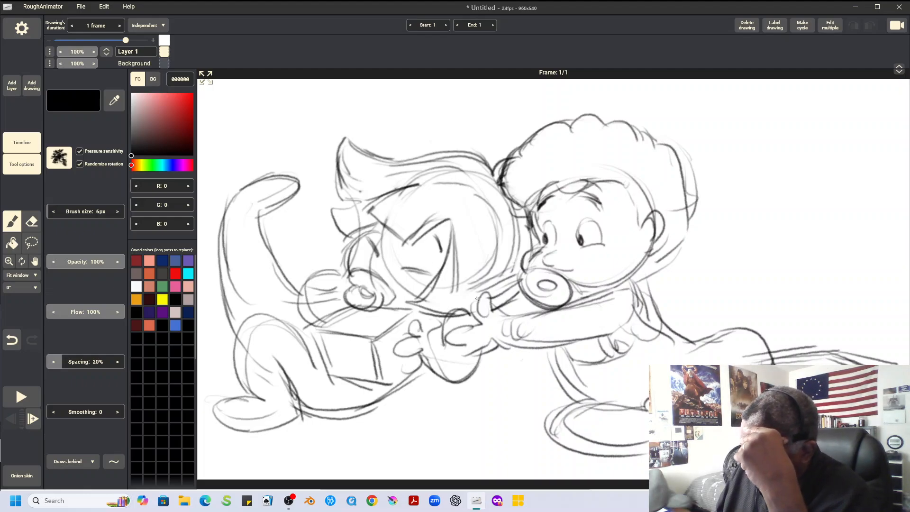
mouse_move(404, 269)
mouse_down()
mouse_move(432, 273)
mouse_move(406, 270)
mouse_up()
mouse_move(371, 241)
mouse_down()
mouse_move(379, 255)
mouse_move(354, 235)
mouse_move(376, 225)
mouse_move(340, 256)
mouse_move(343, 271)
mouse_move(348, 254)
mouse_up()
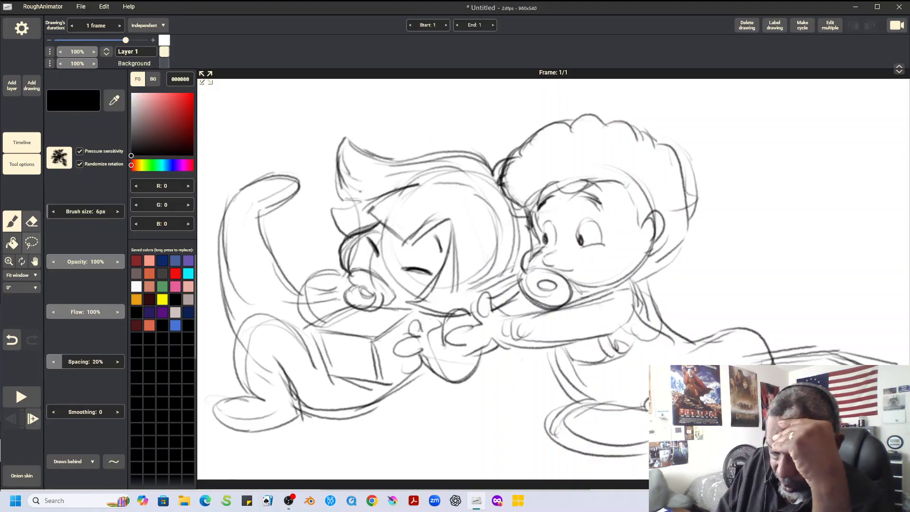
Reduce the eraser size to 43 px and erase the left character's rough pacifier and nearby mouth lines
key(e)
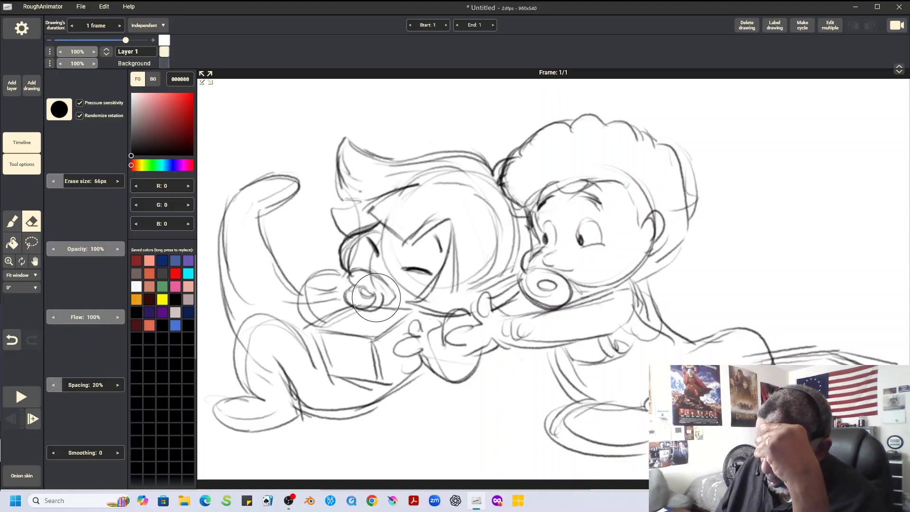
drag(64, 181, 58, 181)
mouse_move(369, 292)
mouse_down()
mouse_move(358, 284)
mouse_move(383, 285)
mouse_move(379, 296)
mouse_move(387, 242)
mouse_move(352, 257)
mouse_move(384, 278)
mouse_move(371, 263)
mouse_move(417, 281)
mouse_move(409, 292)
mouse_up()
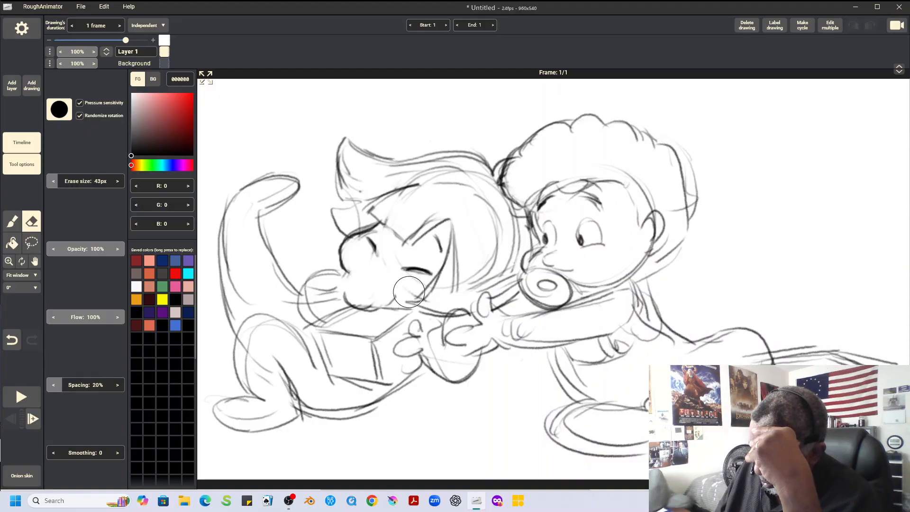
Redraw the left character's pacifier as a clean ring, and darken its far eye, pointed hairline and cheek edge
click(12, 221)
mouse_move(348, 279)
mouse_down()
mouse_move(365, 274)
mouse_move(345, 283)
mouse_move(344, 297)
mouse_move(377, 305)
mouse_move(363, 273)
mouse_move(386, 273)
mouse_move(395, 302)
mouse_move(377, 313)
mouse_up()
drag(368, 237, 375, 254)
mouse_move(372, 209)
mouse_down()
mouse_move(413, 186)
mouse_move(399, 239)
mouse_move(411, 247)
mouse_move(452, 221)
mouse_up()
drag(453, 224, 419, 300)
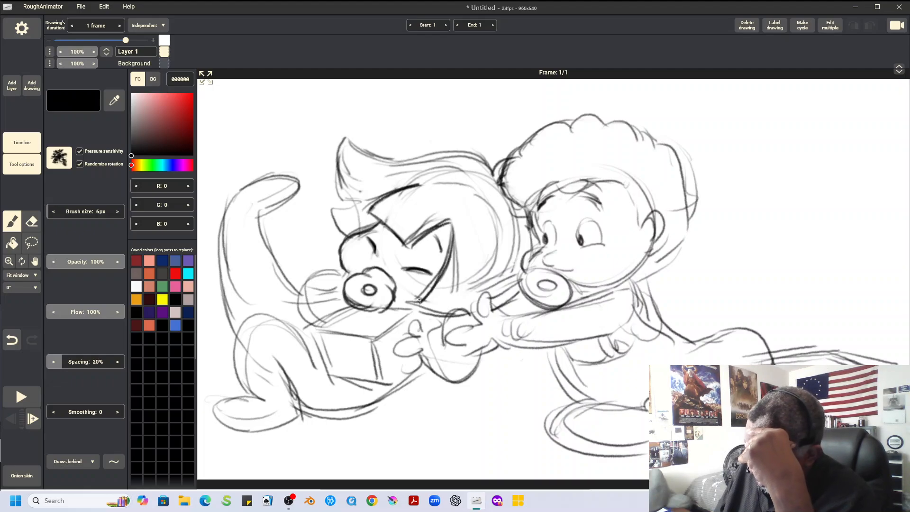
Darken the left character's swooping hair outline and side tuft, and erase the construction circles inside its head
drag(347, 266, 355, 279)
mouse_move(345, 138)
mouse_down()
mouse_move(340, 193)
mouse_move(364, 200)
mouse_move(333, 205)
mouse_move(344, 228)
mouse_move(336, 218)
mouse_move(412, 189)
mouse_move(368, 148)
mouse_move(431, 158)
mouse_move(475, 151)
mouse_move(496, 176)
mouse_up()
mouse_move(453, 228)
mouse_down()
mouse_move(441, 286)
mouse_move(421, 302)
mouse_up()
key(e)
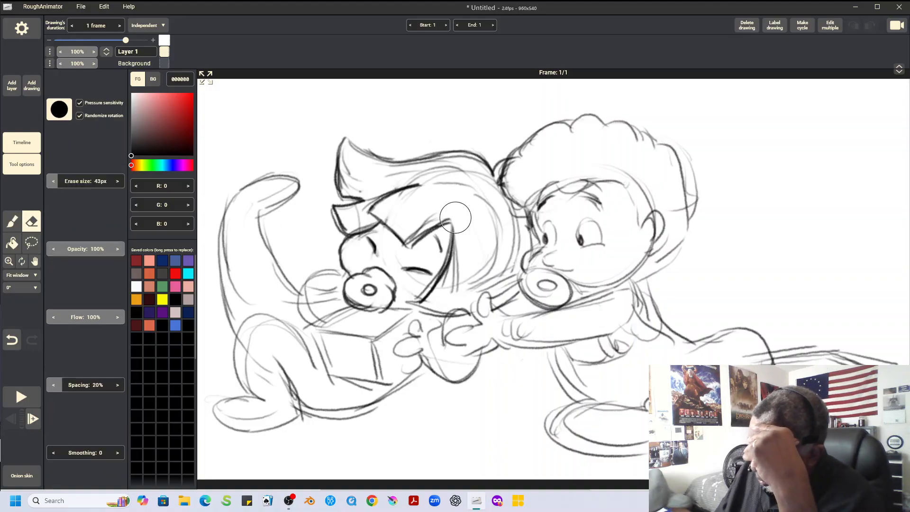
mouse_move(481, 250)
mouse_down()
mouse_move(479, 274)
mouse_move(495, 272)
mouse_move(501, 289)
mouse_move(509, 254)
mouse_move(489, 233)
mouse_up()
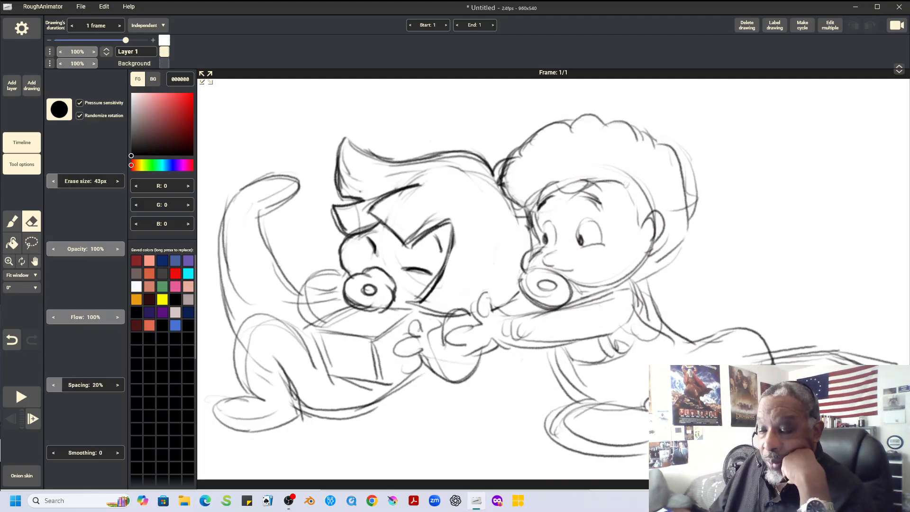
Extend the drawing's duration to 2 frames
key(plus)
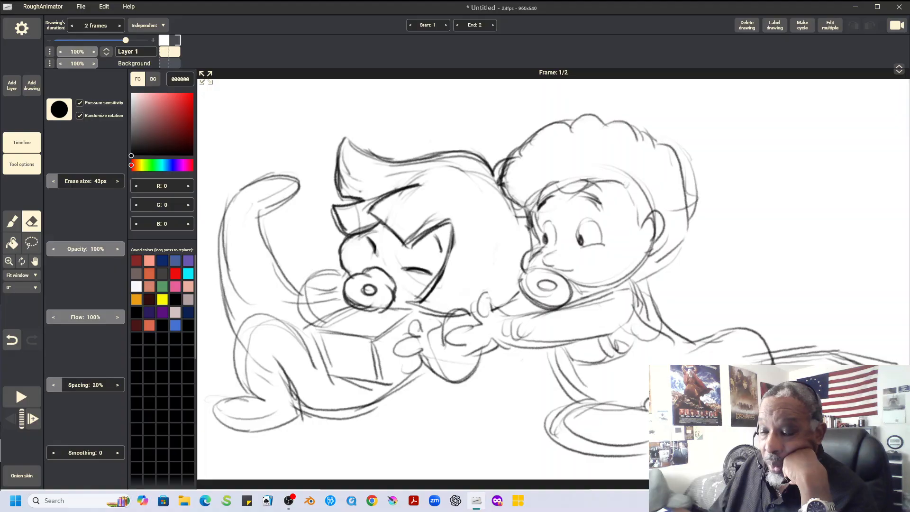
Extend the drawing's duration to 8 frames
key(plus)
key(plus)
key(plus)
key(plus)
key(plus)
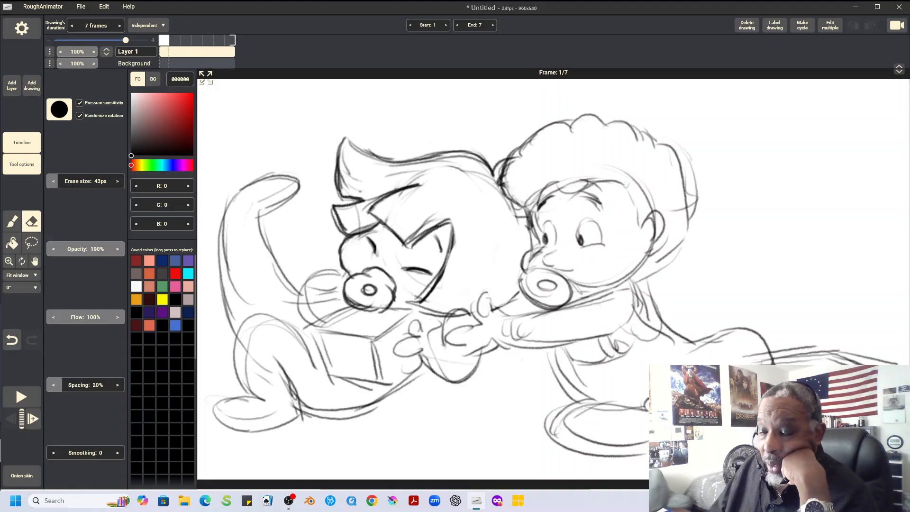
key(plus)
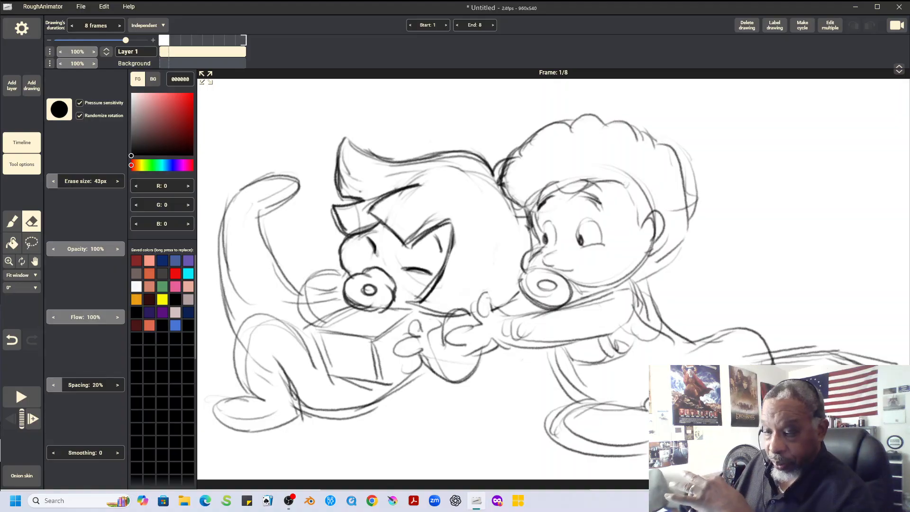
Save the project under the name BYAMF SC.7B
click(80, 7)
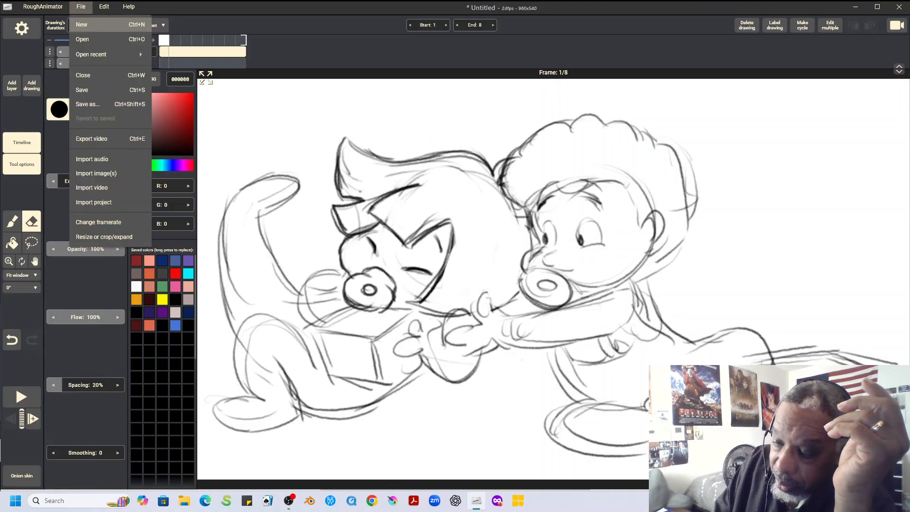
click(89, 91)
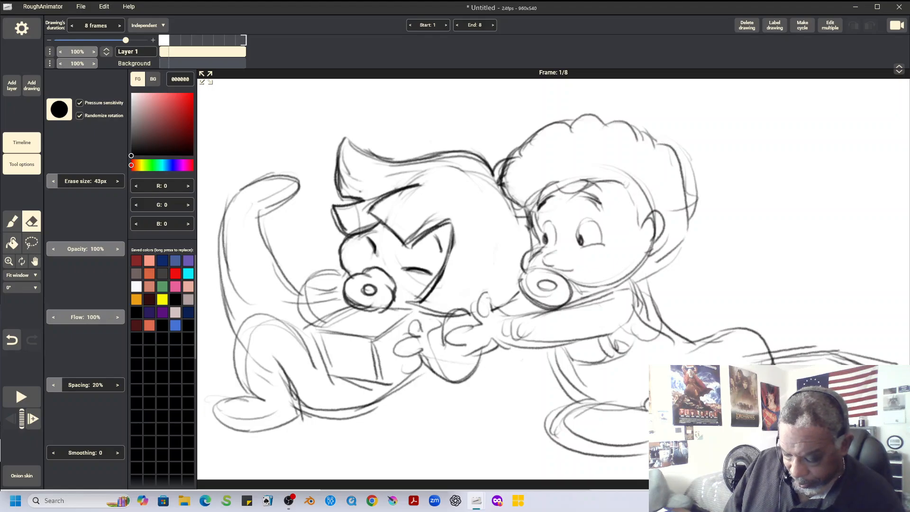
key(Return)
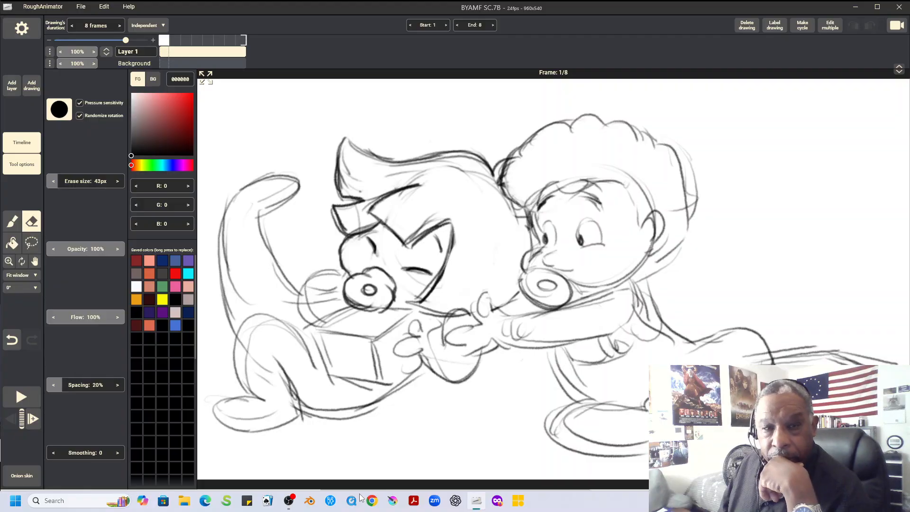
Brush dark lines over the left character's near fingers and the edges of the block it holds
key(b)
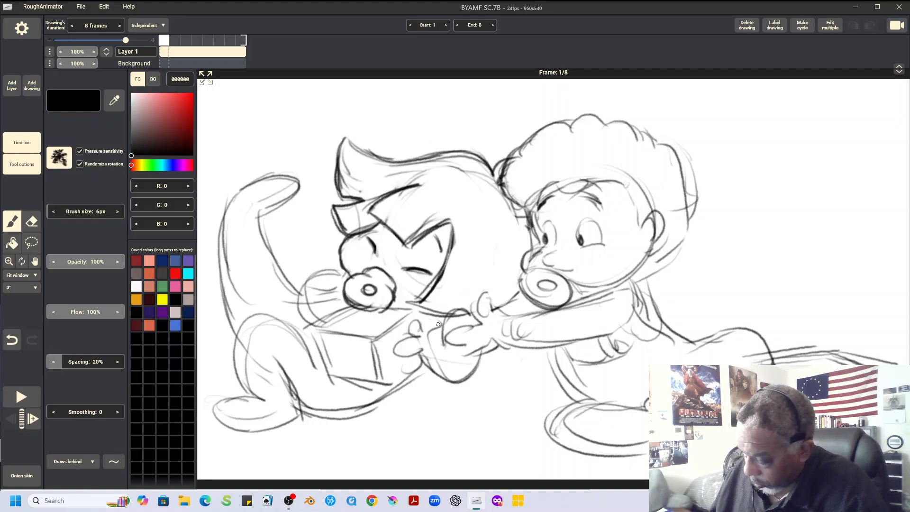
mouse_move(421, 330)
mouse_down()
mouse_move(394, 347)
mouse_move(403, 356)
mouse_move(418, 348)
mouse_move(395, 359)
mouse_move(402, 369)
mouse_move(423, 357)
mouse_move(399, 354)
mouse_move(410, 375)
mouse_move(424, 363)
mouse_up()
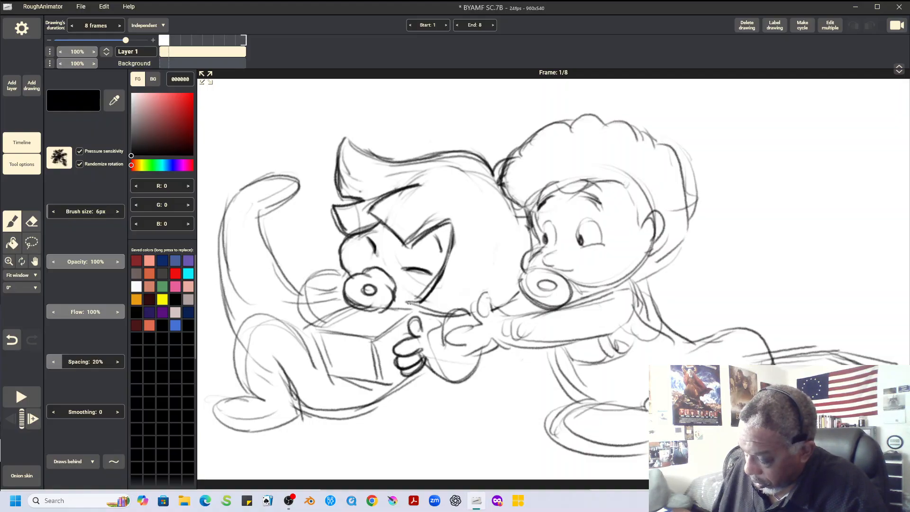
drag(373, 339, 403, 317)
mouse_move(312, 328)
mouse_down()
mouse_move(351, 308)
mouse_move(413, 307)
mouse_up()
drag(374, 341, 387, 385)
mouse_move(312, 331)
mouse_down()
mouse_move(329, 373)
mouse_move(326, 365)
mouse_move(392, 387)
mouse_move(415, 369)
mouse_up()
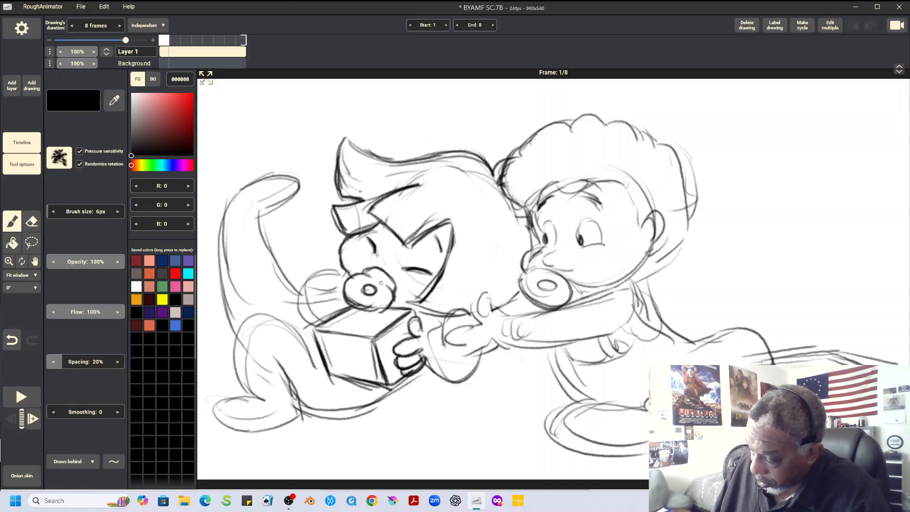
Darken the left character's far sleeve, and outline the far hand's fingers along the block's edge
mouse_move(342, 303)
mouse_down()
mouse_move(328, 286)
mouse_move(313, 290)
mouse_move(345, 308)
mouse_up()
drag(316, 275, 343, 271)
mouse_move(301, 305)
mouse_down()
mouse_move(311, 283)
mouse_move(317, 326)
mouse_move(306, 333)
mouse_move(328, 362)
mouse_up()
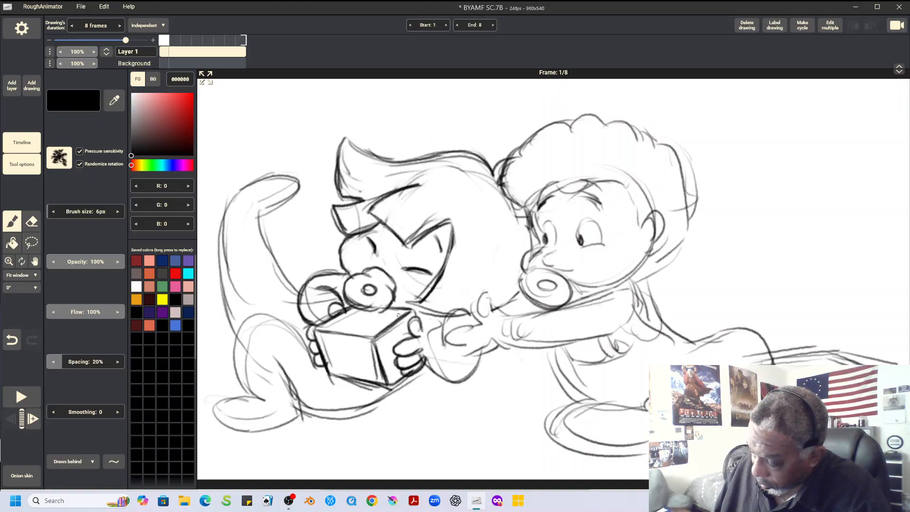
Darken the left character's bent leg and foot, its underside curve, and the near cuff and sleeve
mouse_move(247, 322)
mouse_down()
mouse_move(256, 315)
mouse_move(299, 333)
mouse_move(317, 365)
mouse_up()
mouse_move(303, 331)
mouse_down()
mouse_move(282, 313)
mouse_move(238, 332)
mouse_move(237, 379)
mouse_up()
mouse_move(241, 339)
mouse_down()
mouse_move(250, 394)
mouse_move(240, 370)
mouse_move(262, 401)
mouse_move(214, 408)
mouse_move(249, 394)
mouse_move(229, 394)
mouse_move(215, 408)
mouse_move(247, 431)
mouse_move(307, 407)
mouse_up()
mouse_move(274, 357)
mouse_down()
mouse_move(302, 409)
mouse_move(322, 418)
mouse_move(388, 400)
mouse_move(424, 370)
mouse_up()
drag(437, 338, 431, 364)
drag(423, 333, 439, 338)
mouse_move(434, 283)
mouse_down()
mouse_move(442, 340)
mouse_move(455, 344)
mouse_move(424, 350)
mouse_move(468, 368)
mouse_up()
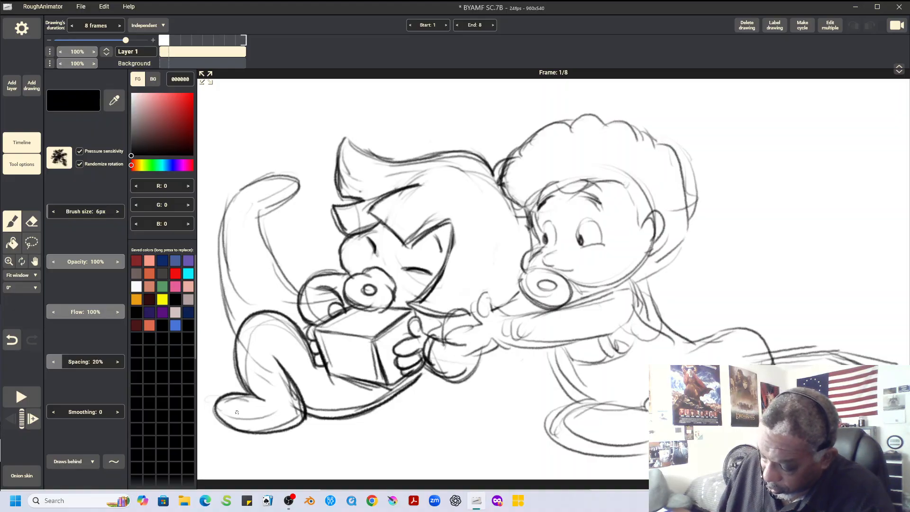
mouse_move(218, 407)
mouse_down()
mouse_move(259, 422)
mouse_move(300, 409)
mouse_up()
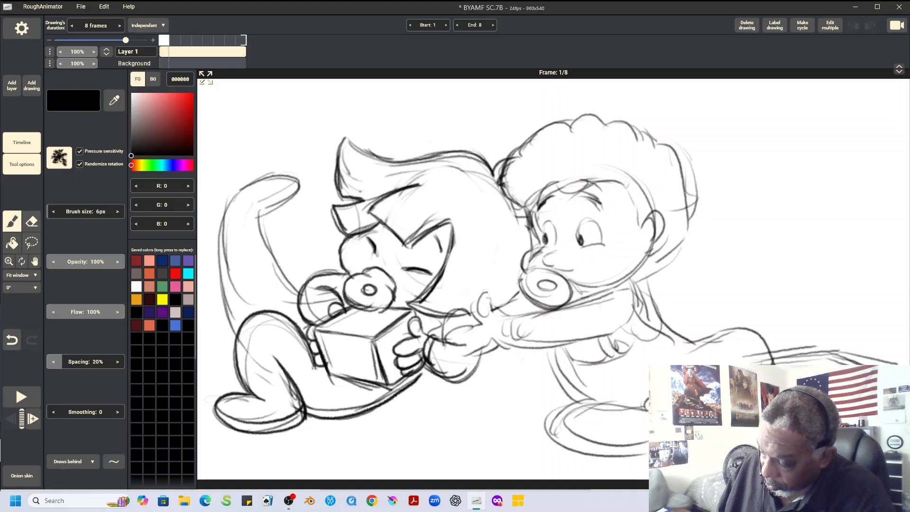
Darken the left character's raised leg and shoe, and erase the rough construction lines inside both legs
drag(259, 218, 291, 196)
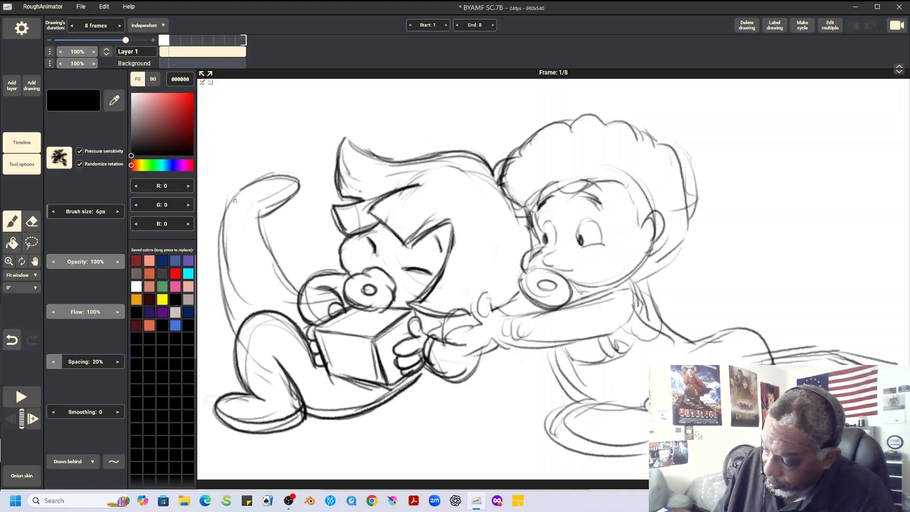
mouse_move(234, 207)
mouse_down()
mouse_move(297, 182)
mouse_move(248, 182)
mouse_move(229, 202)
mouse_move(249, 206)
mouse_move(226, 204)
mouse_move(249, 183)
mouse_move(294, 177)
mouse_move(287, 201)
mouse_move(260, 223)
mouse_move(300, 290)
mouse_move(288, 337)
mouse_move(252, 350)
mouse_move(261, 326)
mouse_up()
click(31, 221)
drag(265, 376, 267, 381)
mouse_move(248, 305)
mouse_down()
mouse_move(231, 265)
mouse_move(231, 228)
mouse_up()
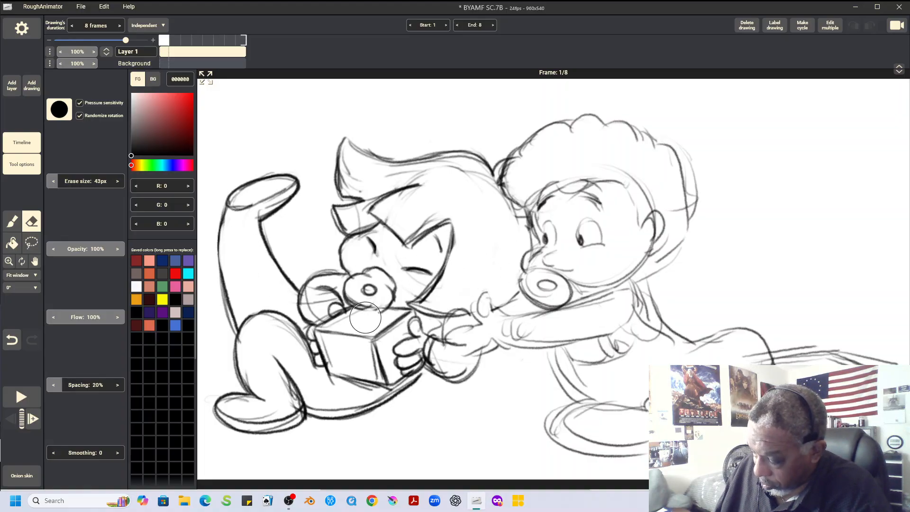
Draw a letter A on the block's front and a rounded mark on its top, and darken the left character's hair ends
click(12, 221)
mouse_move(362, 308)
mouse_down()
mouse_move(388, 307)
mouse_move(361, 308)
mouse_up()
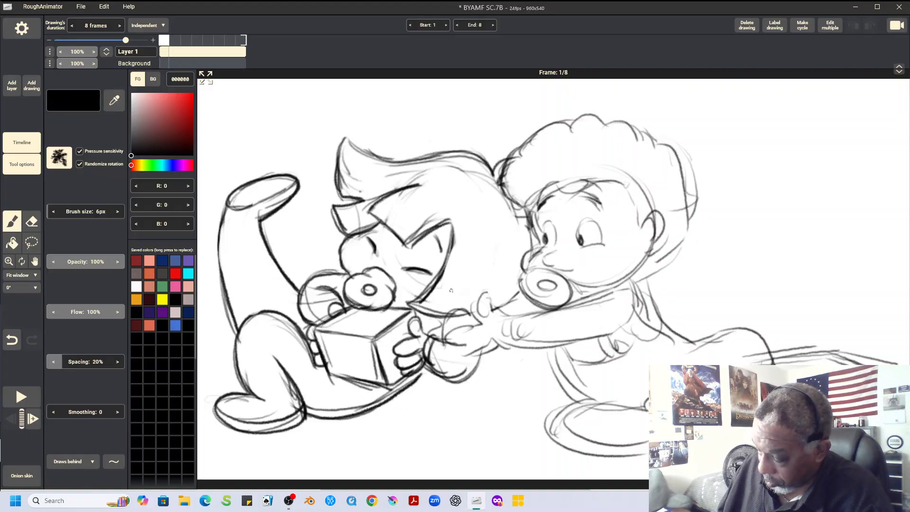
mouse_move(313, 330)
mouse_down()
mouse_move(375, 340)
mouse_move(341, 368)
mouse_move(395, 357)
mouse_move(405, 340)
mouse_up()
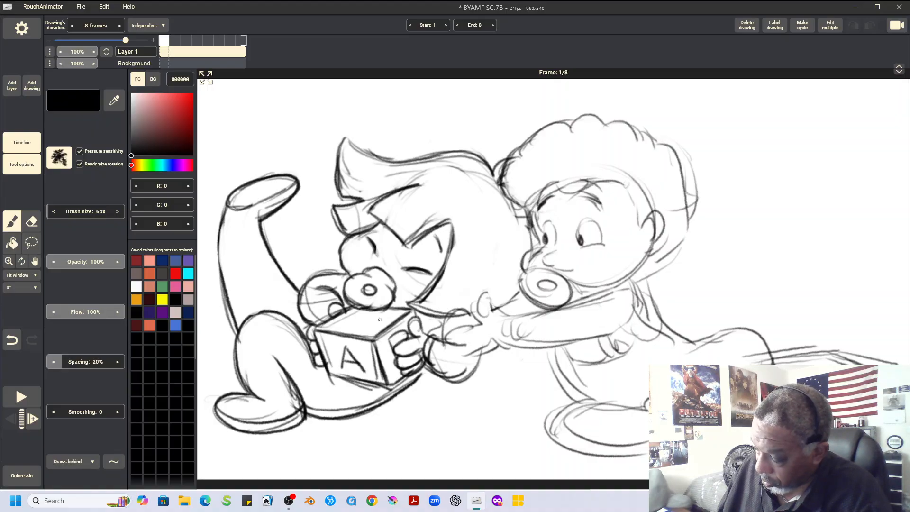
mouse_move(348, 319)
mouse_down()
mouse_move(353, 329)
mouse_move(379, 317)
mouse_move(371, 310)
mouse_up()
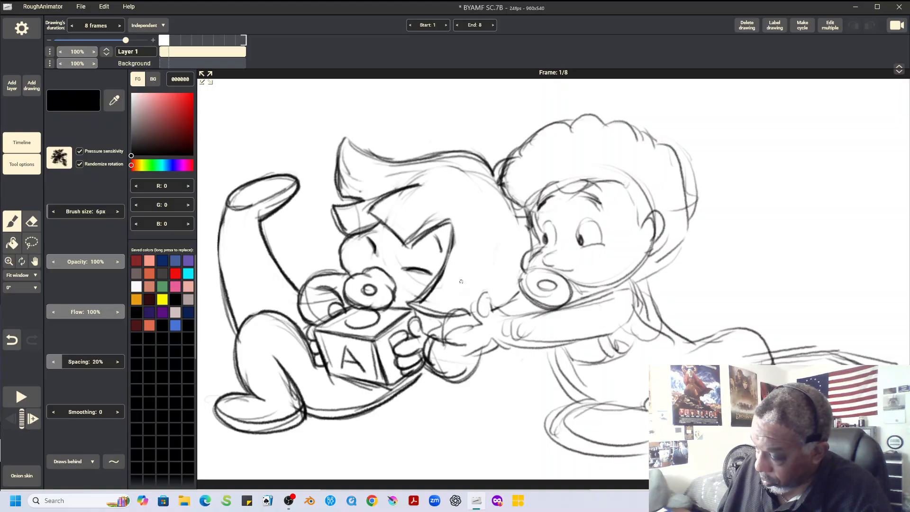
drag(454, 223, 445, 266)
drag(490, 152, 497, 179)
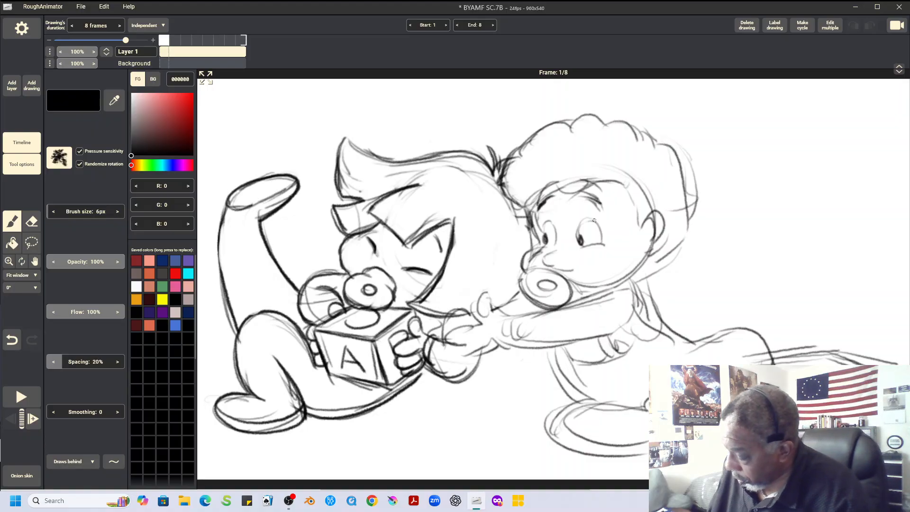
Darken the right character's pupils, nose and face edge, and erase its rough pacifier
mouse_move(581, 235)
mouse_down()
mouse_move(546, 239)
mouse_move(552, 221)
mouse_move(544, 222)
mouse_move(561, 256)
mouse_move(541, 262)
mouse_move(573, 266)
mouse_up()
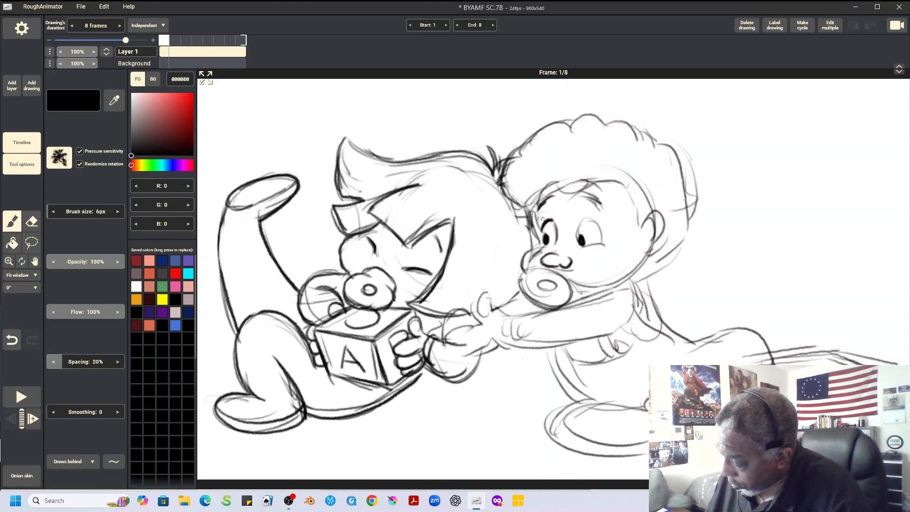
mouse_move(528, 210)
mouse_down()
mouse_move(537, 249)
mouse_move(526, 252)
mouse_move(530, 283)
mouse_move(518, 281)
mouse_move(536, 268)
mouse_move(522, 281)
mouse_move(542, 290)
mouse_move(526, 284)
mouse_move(559, 282)
mouse_move(535, 292)
mouse_move(549, 300)
mouse_move(577, 265)
mouse_up()
key(e)
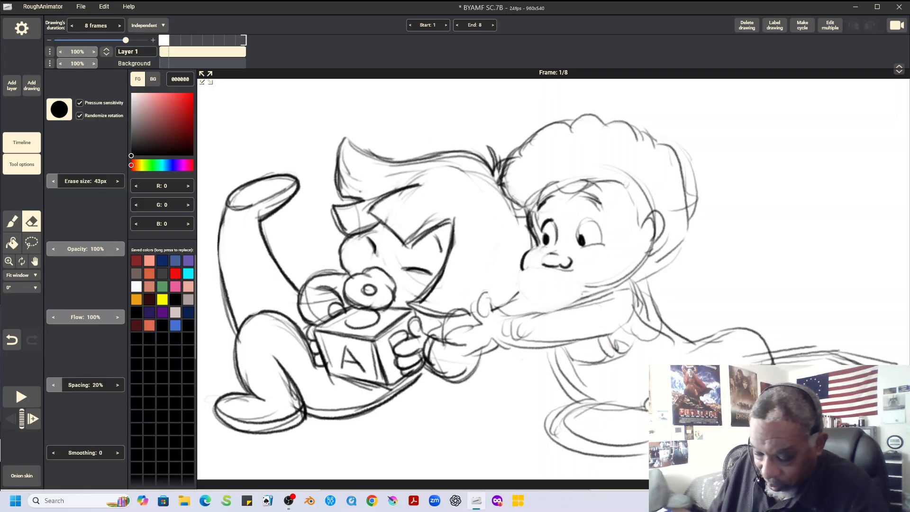
Redraw the right character's pacifier as a clean ring, and darken its reaching hand, fingers and sleeve
key(b)
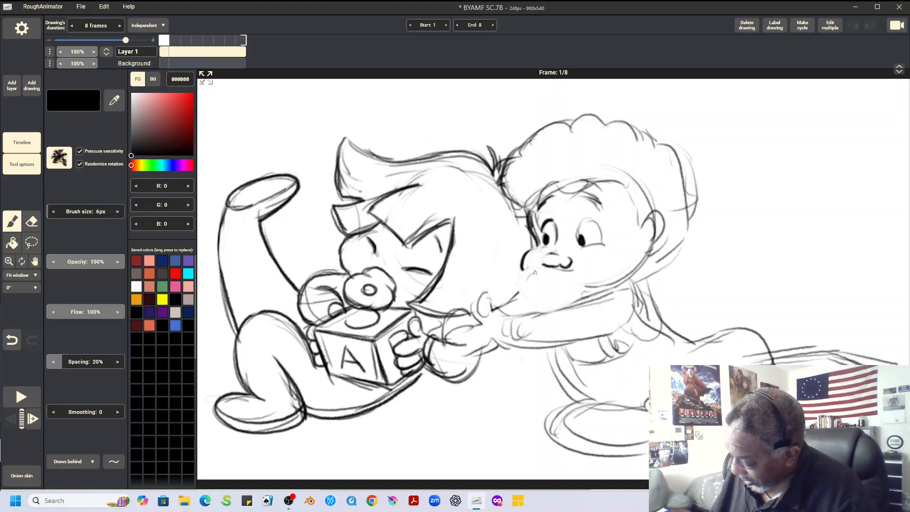
mouse_move(528, 280)
mouse_down()
mouse_move(557, 300)
mouse_move(579, 283)
mouse_move(552, 300)
mouse_move(532, 276)
mouse_move(537, 298)
mouse_move(561, 299)
mouse_move(573, 288)
mouse_move(560, 279)
mouse_move(542, 286)
mouse_move(558, 275)
mouse_move(530, 277)
mouse_move(577, 287)
mouse_move(568, 288)
mouse_move(564, 267)
mouse_move(580, 287)
mouse_move(564, 268)
mouse_move(540, 269)
mouse_move(554, 252)
mouse_move(519, 276)
mouse_up()
mouse_move(529, 280)
mouse_down()
mouse_move(522, 267)
mouse_move(515, 301)
mouse_move(458, 328)
mouse_move(459, 341)
mouse_move(476, 345)
mouse_move(461, 338)
mouse_up()
mouse_move(462, 337)
mouse_down()
mouse_move(515, 339)
mouse_move(504, 343)
mouse_up()
mouse_move(494, 309)
mouse_down()
mouse_move(525, 314)
mouse_move(588, 297)
mouse_up()
drag(522, 294, 493, 310)
drag(574, 305, 629, 289)
mouse_move(501, 331)
mouse_down()
mouse_move(574, 350)
mouse_move(642, 317)
mouse_up()
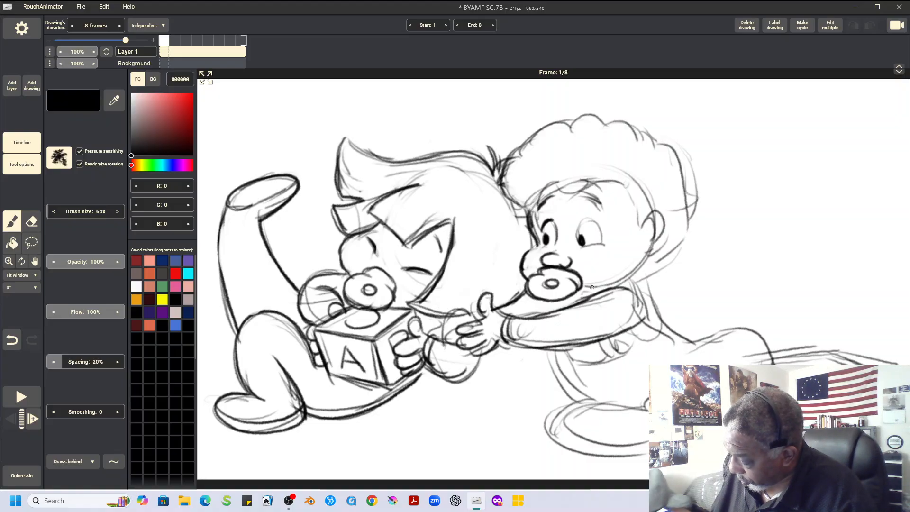
Darken the right character's jaw, ear and hairline, and redraw the front hair as curls, erasing the old lines inside
mouse_move(574, 294)
mouse_down()
mouse_move(630, 278)
mouse_move(648, 250)
mouse_move(623, 280)
mouse_up()
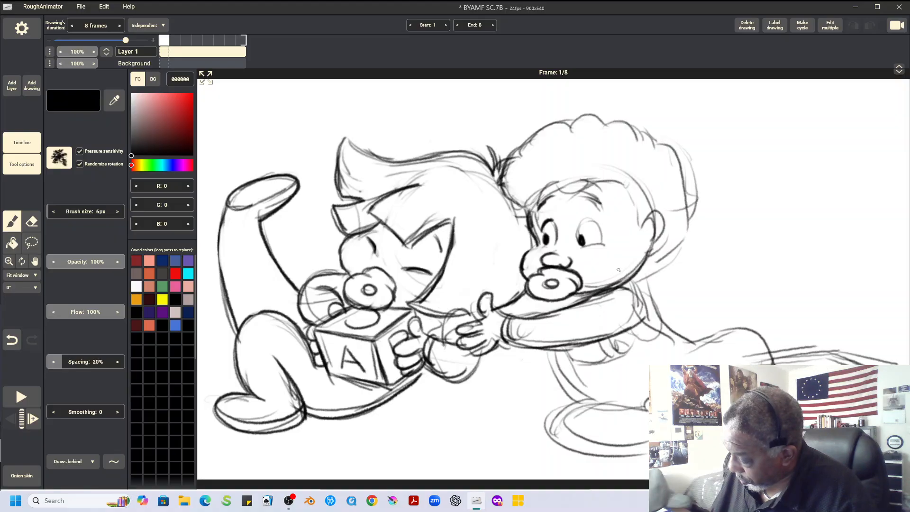
mouse_move(642, 228)
mouse_down()
mouse_move(673, 230)
mouse_move(647, 254)
mouse_move(660, 238)
mouse_up()
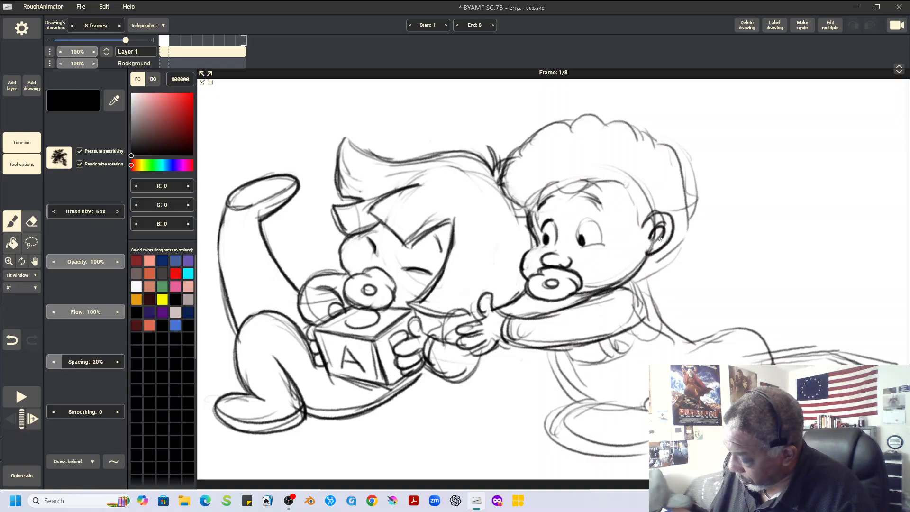
mouse_move(560, 188)
mouse_down()
mouse_move(600, 205)
mouse_move(614, 179)
mouse_move(647, 224)
mouse_move(539, 198)
mouse_move(531, 204)
mouse_up()
mouse_move(491, 156)
mouse_down()
mouse_move(502, 182)
mouse_move(491, 199)
mouse_move(516, 217)
mouse_move(542, 193)
mouse_up()
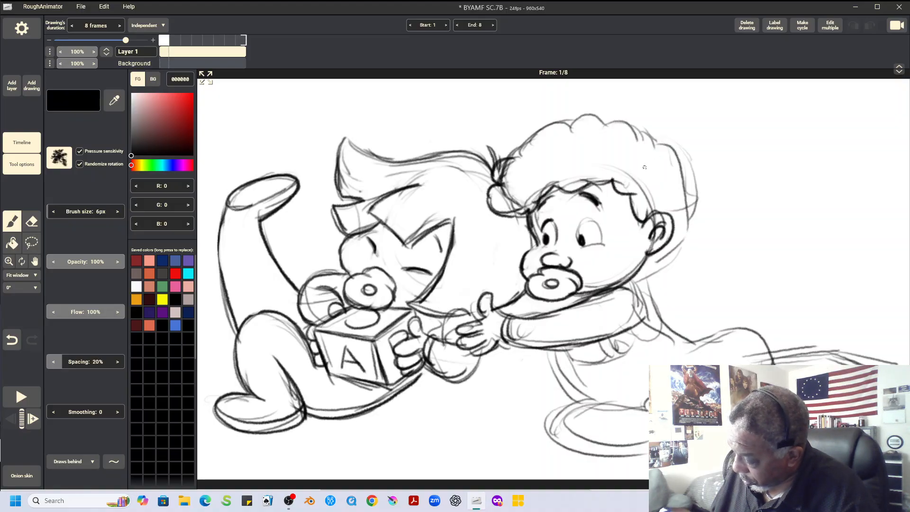
click(31, 221)
mouse_move(517, 197)
mouse_down()
mouse_move(508, 203)
mouse_move(526, 173)
mouse_move(505, 175)
mouse_move(526, 167)
mouse_up()
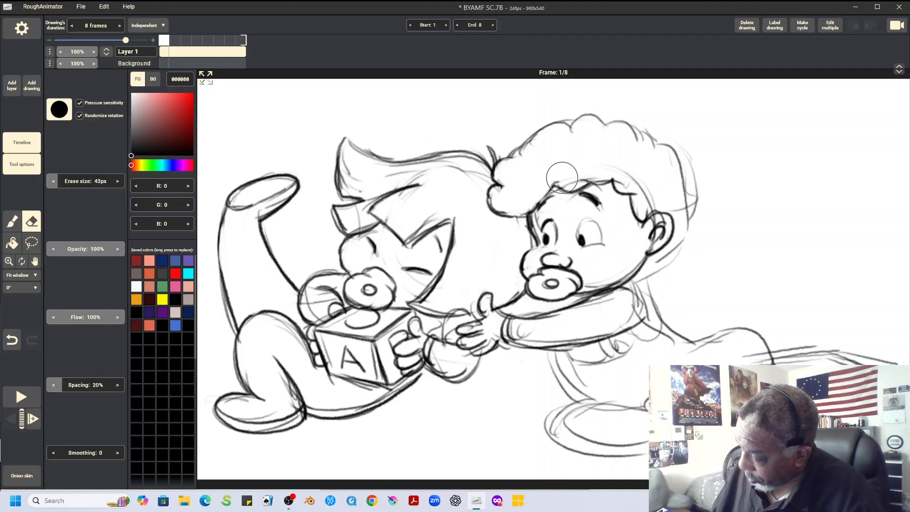
Darken the right character's upper front curls and near eye's lower edge, and add short neck lines below the pacifier
key(b)
mouse_move(531, 210)
mouse_down()
mouse_move(559, 179)
mouse_move(573, 180)
mouse_up()
drag(517, 157, 576, 121)
drag(581, 248, 603, 248)
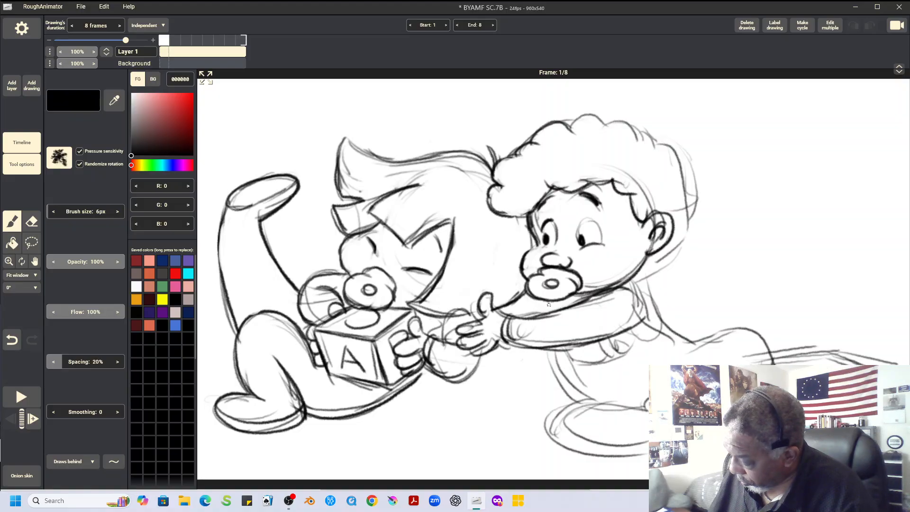
mouse_move(547, 300)
mouse_down()
mouse_move(549, 314)
mouse_move(562, 309)
mouse_up()
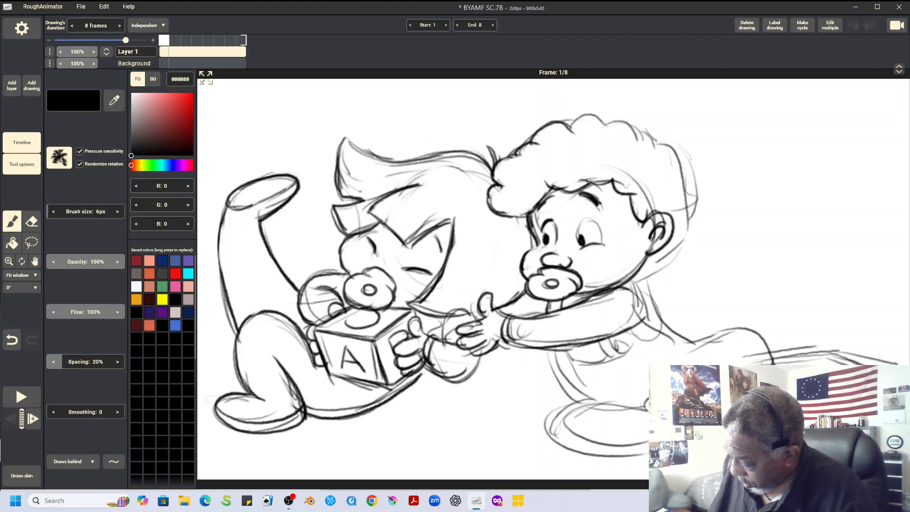
Darken the cuff behind the right character's hand, and outline its overalls with the strap and buttons
mouse_move(479, 318)
mouse_down()
mouse_move(445, 339)
mouse_move(466, 305)
mouse_move(481, 322)
mouse_move(542, 317)
mouse_up()
drag(618, 286, 640, 310)
mouse_move(594, 338)
mouse_down()
mouse_move(603, 355)
mouse_move(623, 347)
mouse_move(627, 355)
mouse_move(597, 347)
mouse_move(620, 366)
mouse_move(618, 330)
mouse_move(633, 355)
mouse_move(616, 345)
mouse_move(621, 356)
mouse_move(563, 364)
mouse_move(567, 390)
mouse_up()
mouse_move(544, 350)
mouse_down()
mouse_move(605, 409)
mouse_move(562, 402)
mouse_move(559, 418)
mouse_move(635, 416)
mouse_up()
mouse_move(589, 404)
mouse_down()
mouse_move(649, 413)
mouse_move(649, 398)
mouse_up()
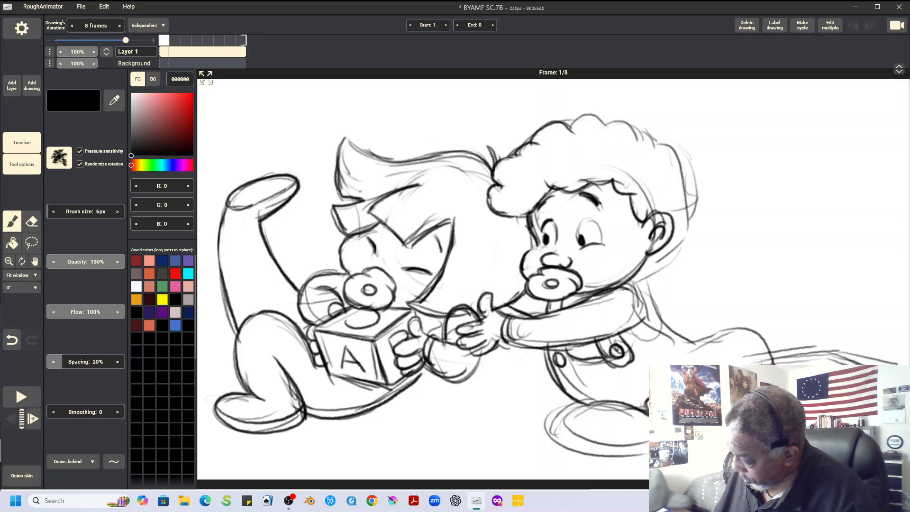
Darken the outline of the right character's front shoe beneath the overalls
mouse_move(650, 445)
mouse_down()
mouse_move(582, 450)
mouse_move(562, 407)
mouse_move(587, 403)
mouse_up()
mouse_move(587, 402)
mouse_down()
mouse_move(558, 409)
mouse_move(576, 448)
mouse_move(650, 453)
mouse_up()
drag(646, 410, 647, 396)
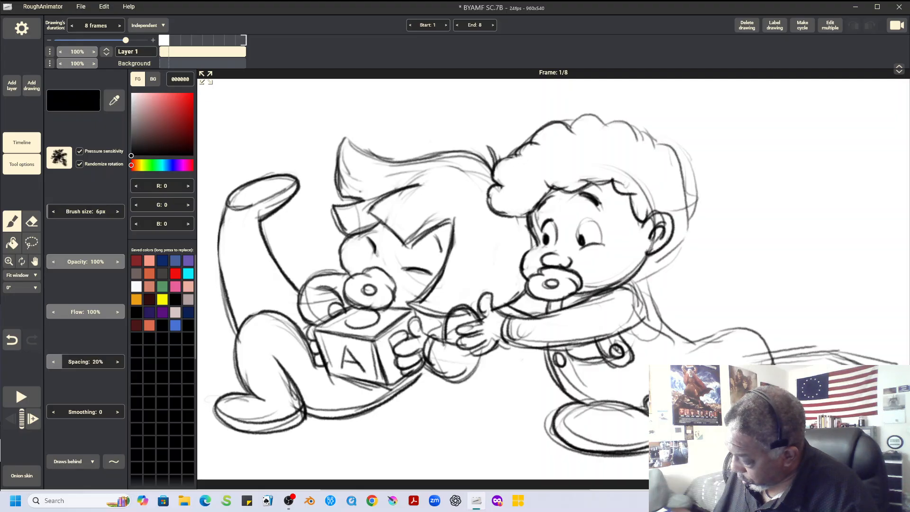
Darken the right character's sleeve end, the curly outline around the top and back of its hair, and its near eye
mouse_move(629, 283)
mouse_down()
mouse_move(653, 325)
mouse_move(646, 341)
mouse_move(659, 324)
mouse_move(640, 283)
mouse_up()
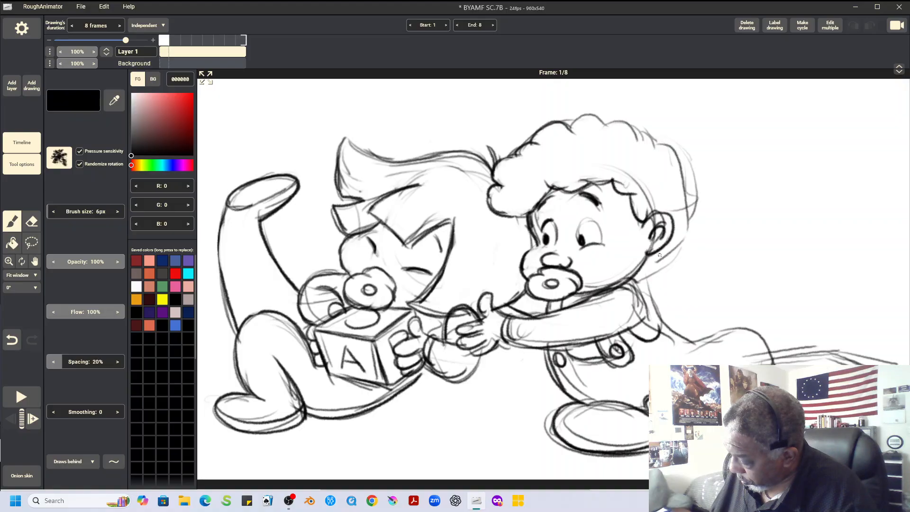
mouse_move(571, 124)
mouse_down()
mouse_move(650, 140)
mouse_move(686, 174)
mouse_move(693, 235)
mouse_move(661, 276)
mouse_move(634, 283)
mouse_up()
mouse_move(580, 219)
mouse_down()
mouse_move(595, 218)
mouse_move(598, 245)
mouse_move(582, 229)
mouse_up()
Darken the right character's back line and the rounded curve of its raised bottom
mouse_move(679, 347)
mouse_down()
mouse_move(742, 327)
mouse_move(772, 356)
mouse_up()
drag(635, 279, 677, 340)
drag(650, 316, 694, 343)
drag(631, 280, 653, 307)
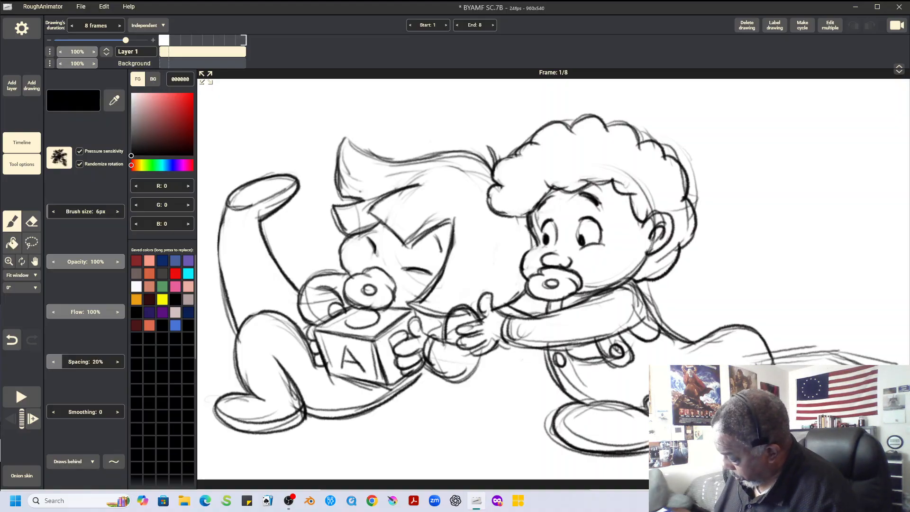
Darken the right character's trailing leg, erase the rough lines around it, and redraw the end of the bottom's curve
drag(755, 364, 854, 363)
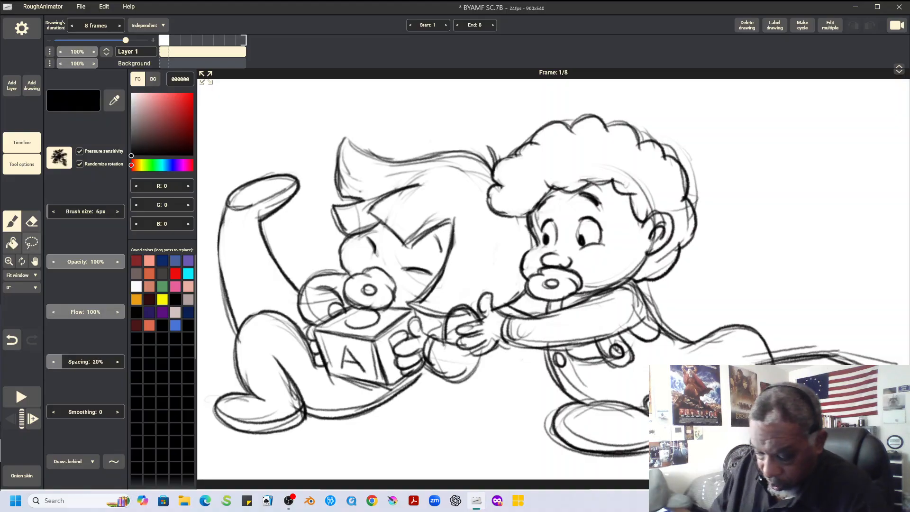
key(e)
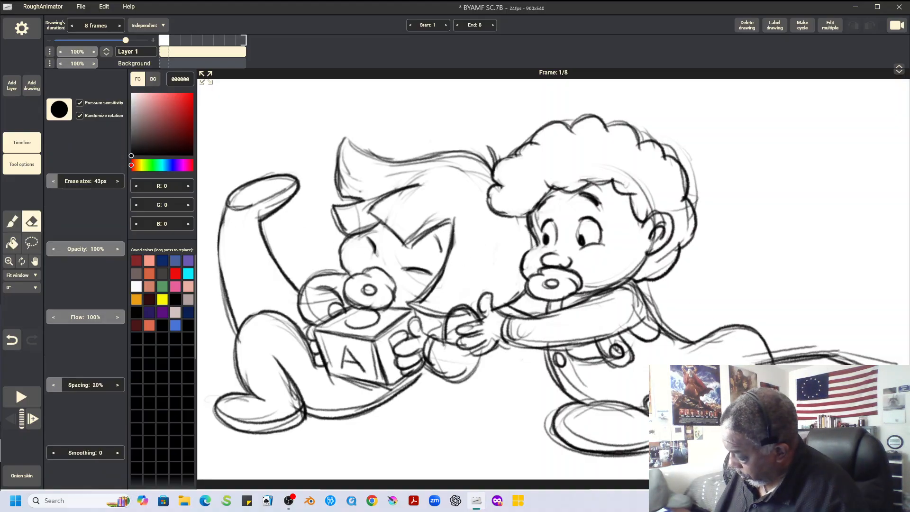
drag(855, 348, 888, 360)
drag(746, 352, 819, 341)
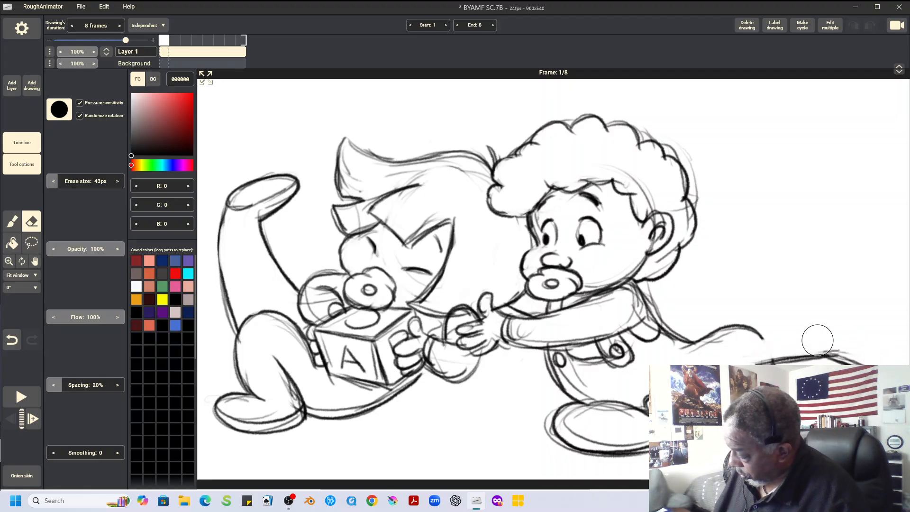
click(12, 221)
drag(756, 331, 774, 359)
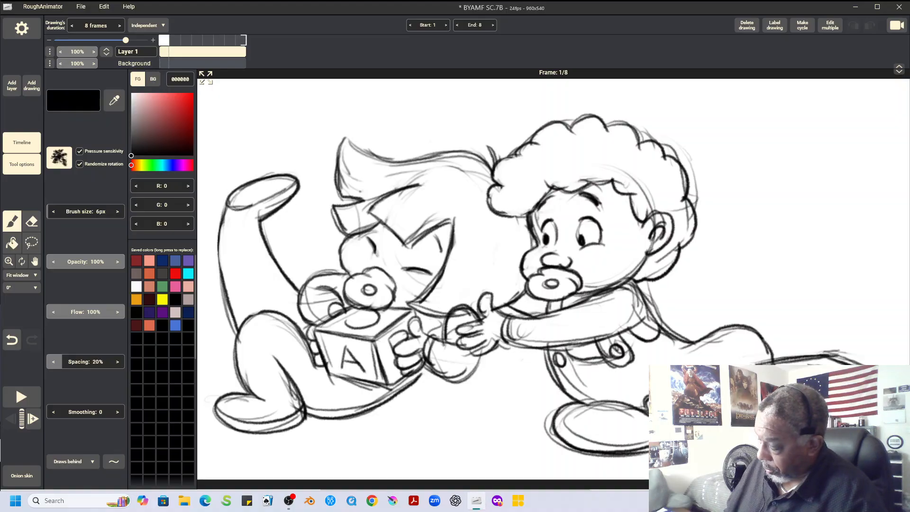
Add a blank 8-frame drawing with onion skin turned on and move it ahead of the finished pose
key(e)
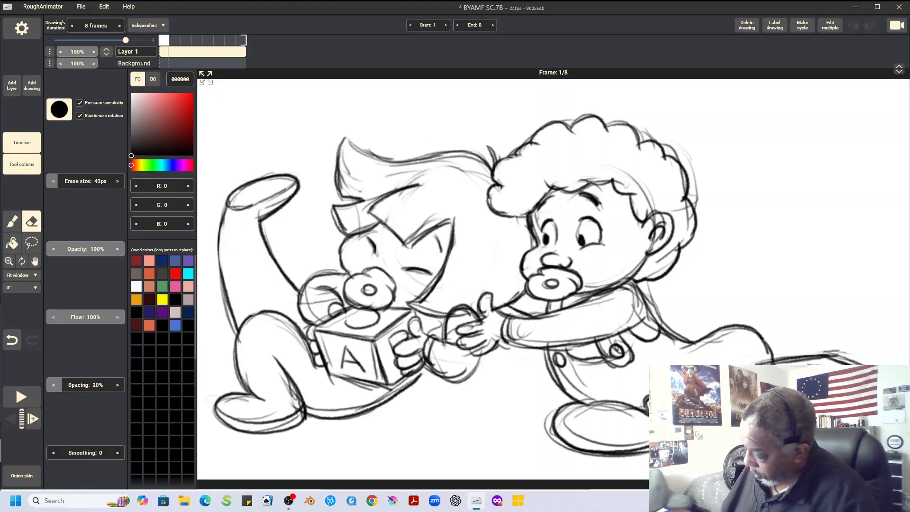
key(b)
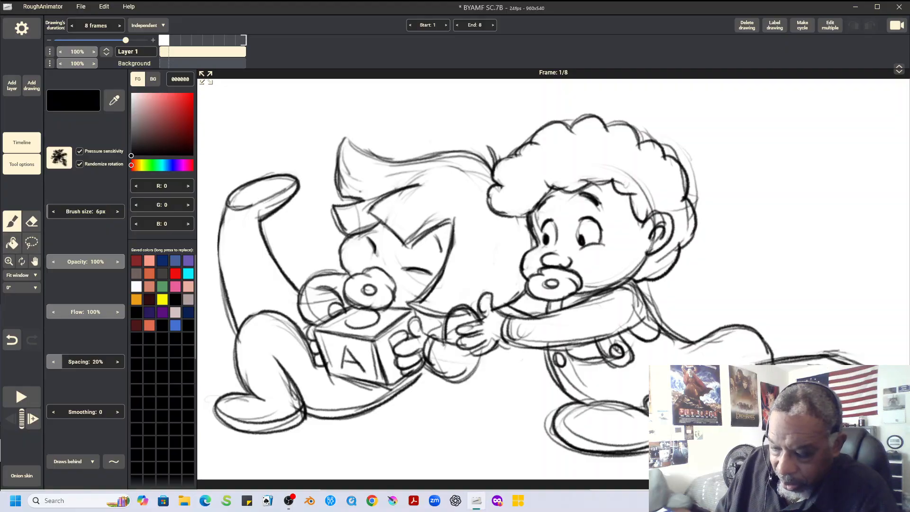
click(32, 86)
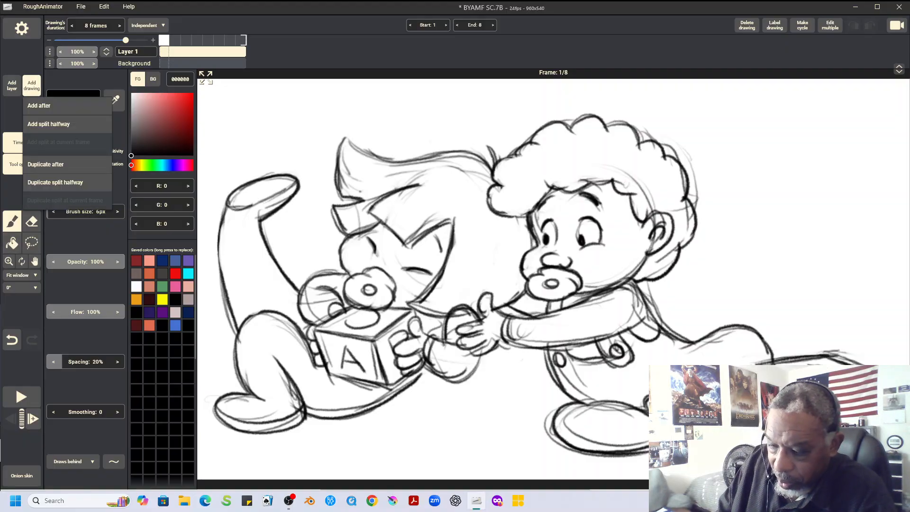
click(39, 106)
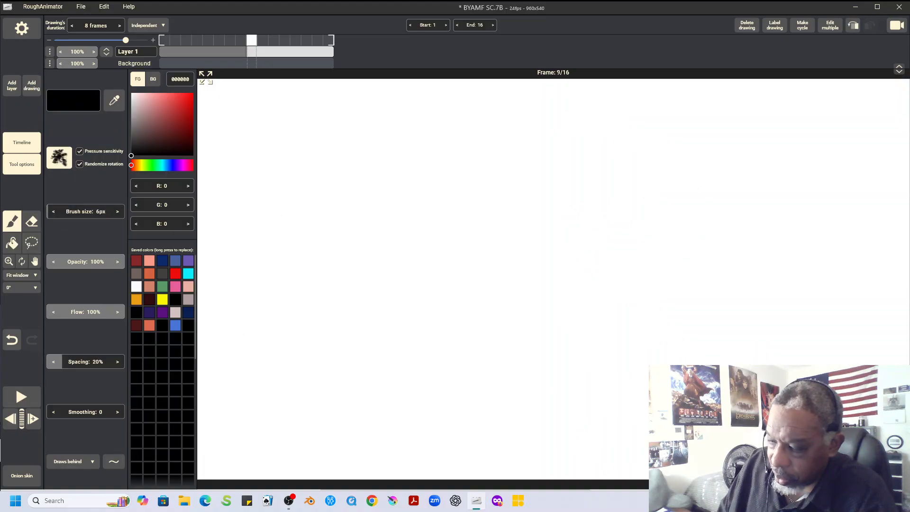
click(21, 476)
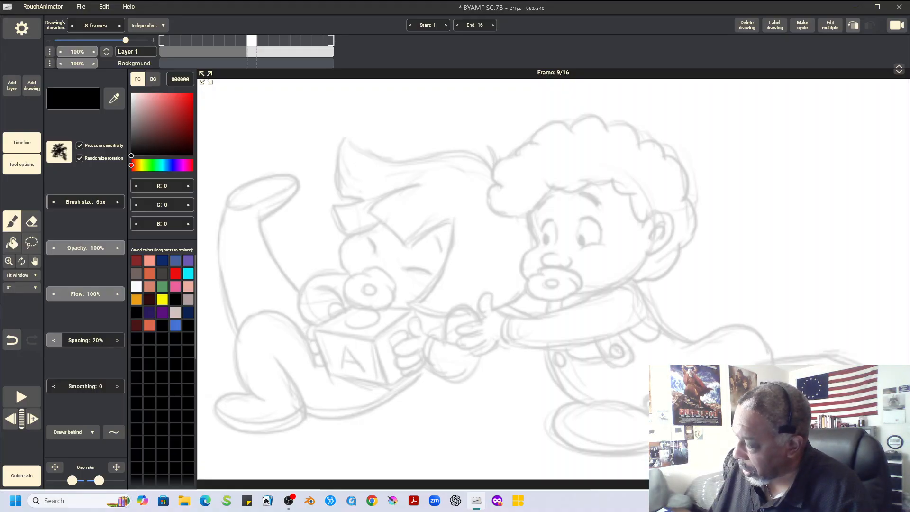
click(854, 25)
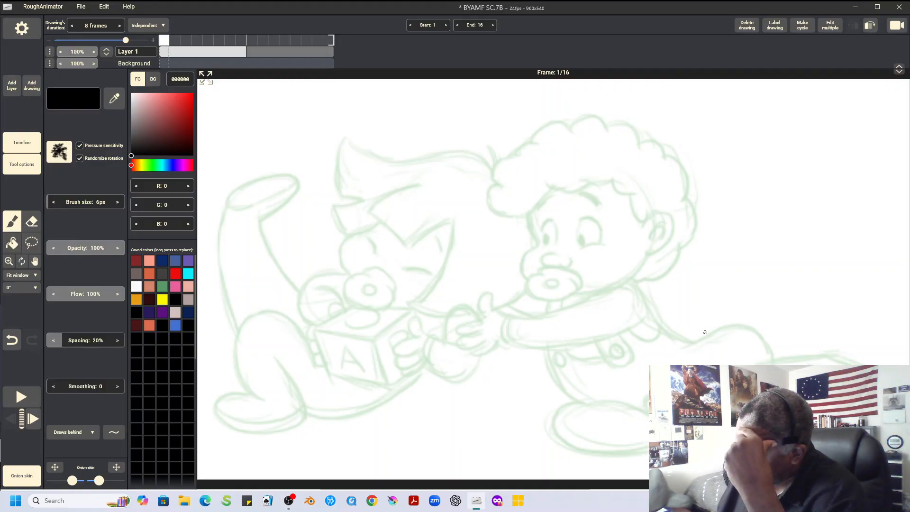
Copy the right character's head from the finished pose at frame 9 and paste it into the blank first drawing
drag(528, 217, 537, 244)
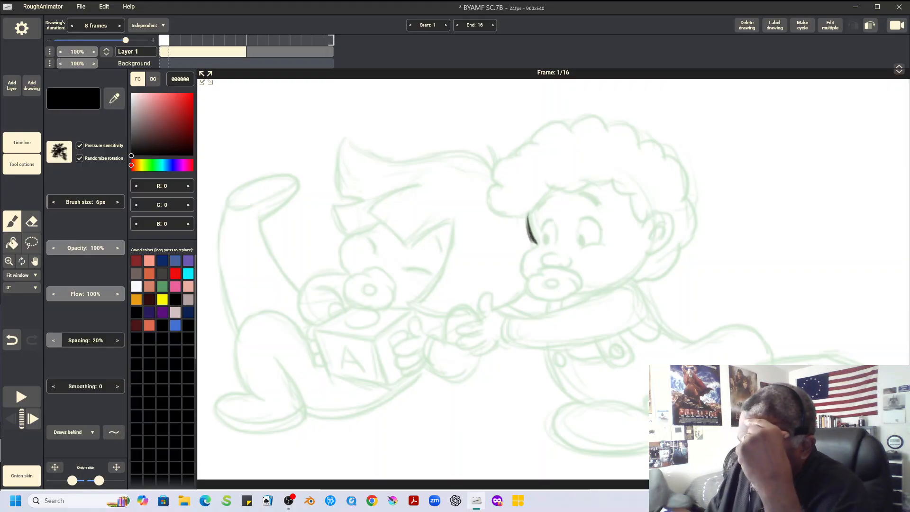
key(Right)
key(l)
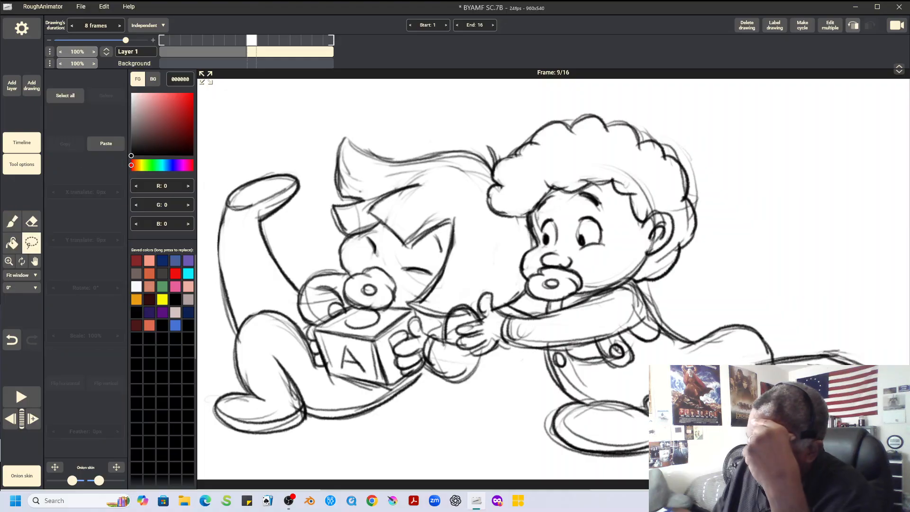
mouse_move(588, 101)
mouse_down()
mouse_move(481, 169)
mouse_move(510, 273)
mouse_move(545, 305)
mouse_move(610, 295)
mouse_move(710, 240)
mouse_move(590, 104)
mouse_up()
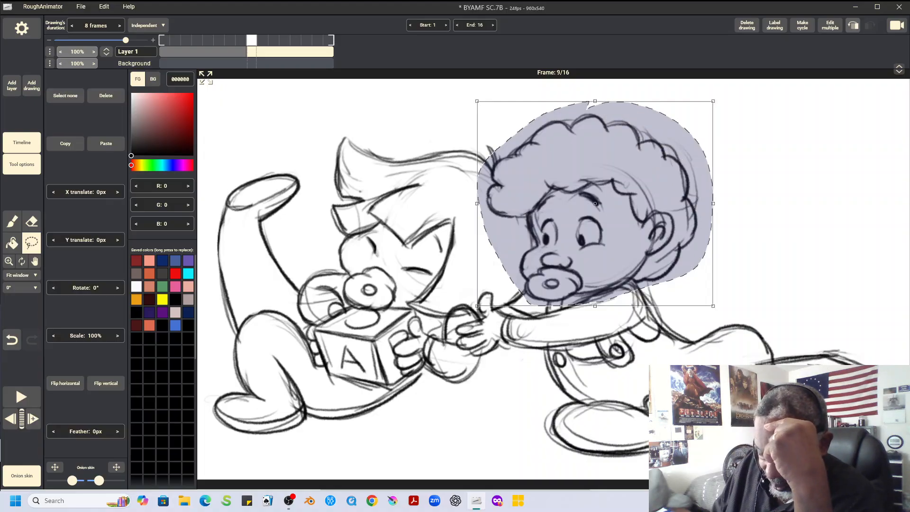
click(65, 144)
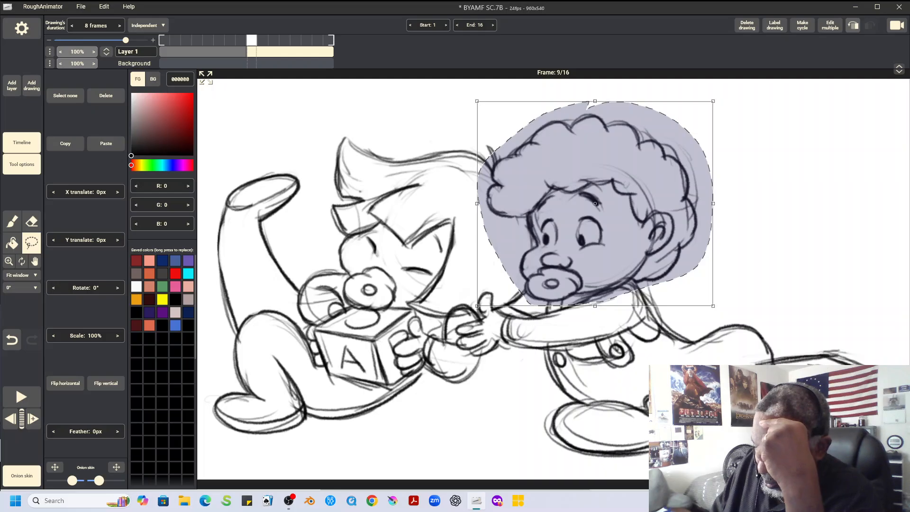
click(164, 40)
click(105, 143)
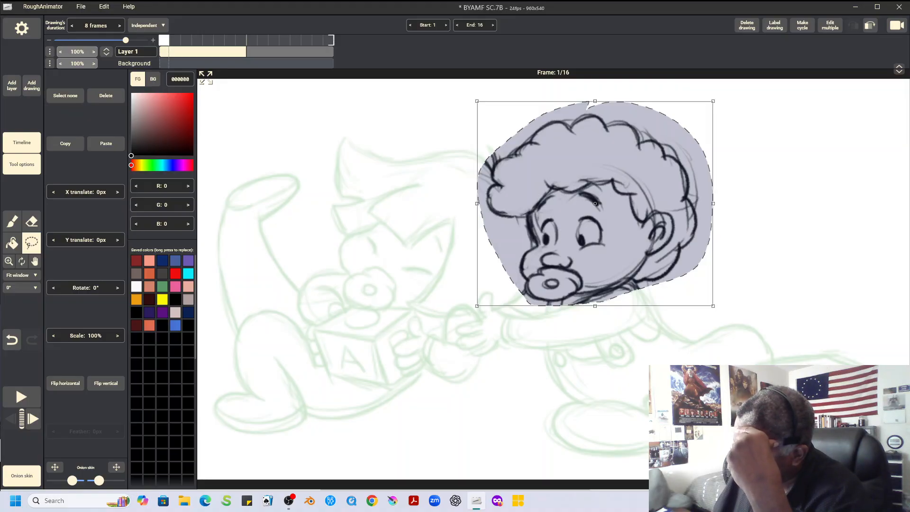
click(66, 96)
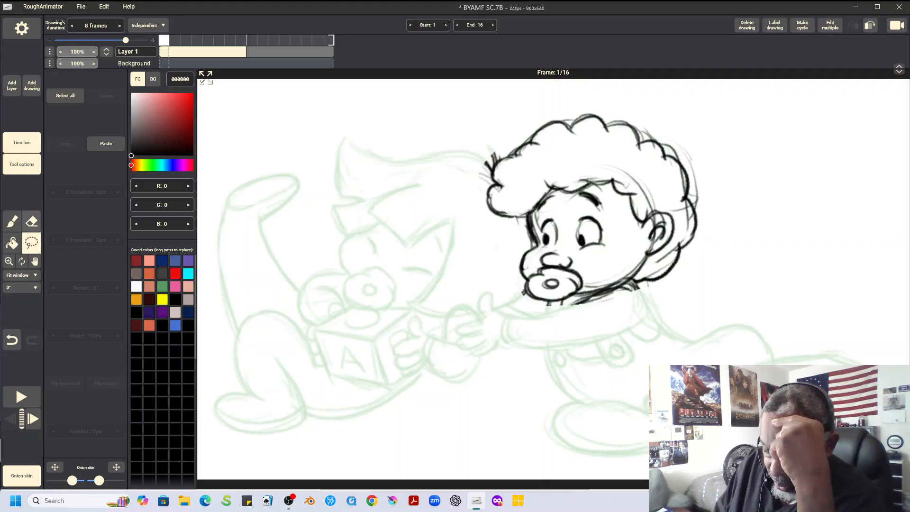
Erase the stray lines beside the pasted head's front hair and under its chin with a 20 px eraser
click(31, 221)
drag(54, 174, 51, 173)
mouse_move(482, 155)
mouse_down()
mouse_move(481, 172)
mouse_move(490, 155)
mouse_move(510, 151)
mouse_up()
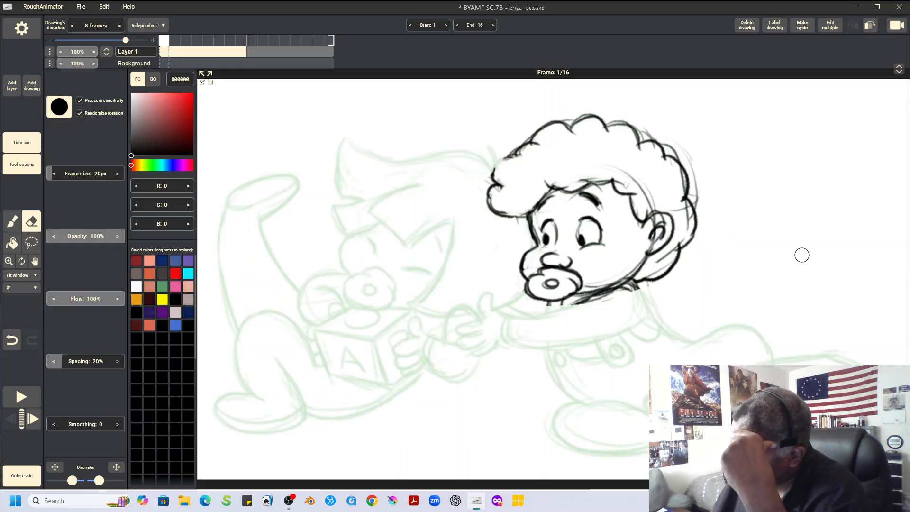
drag(587, 309, 627, 289)
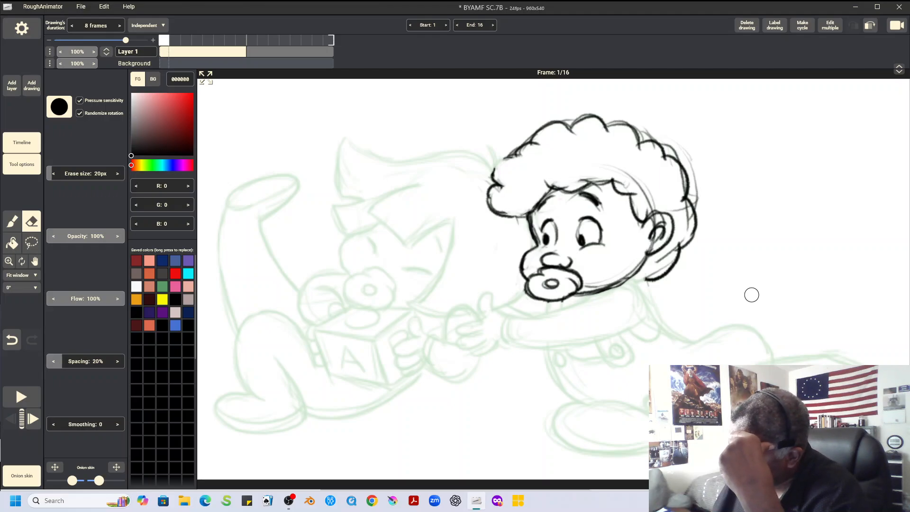
Select the pasted head and shift it to the right and slightly up from its onion-skin position
click(32, 243)
mouse_move(658, 104)
mouse_down()
mouse_move(596, 97)
mouse_move(599, 325)
mouse_move(673, 115)
mouse_up()
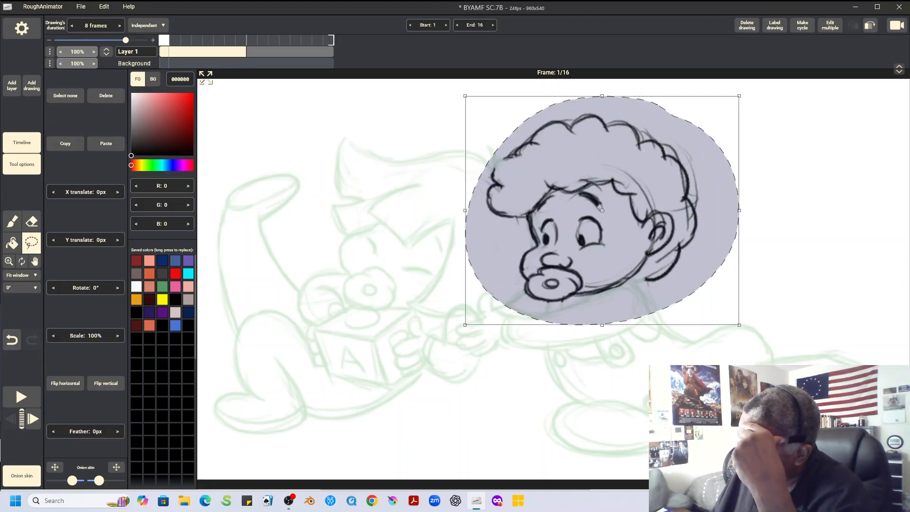
mouse_move(602, 237)
mouse_down()
mouse_move(669, 232)
mouse_move(659, 231)
mouse_up()
click(65, 96)
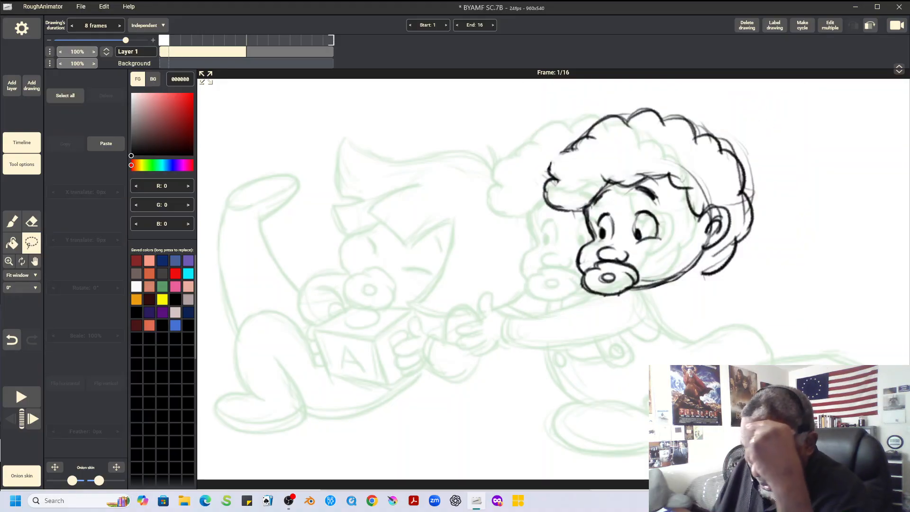
Sketch the right character's rounded belly, leg curve, back line, and arm reaching behind to a hand
click(12, 221)
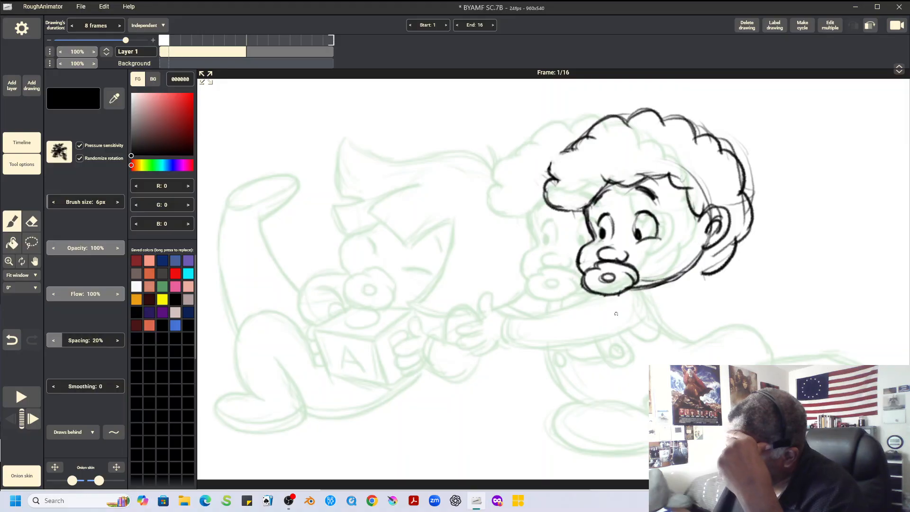
mouse_move(612, 299)
mouse_down()
mouse_move(582, 352)
mouse_move(574, 400)
mouse_move(572, 377)
mouse_move(611, 299)
mouse_up()
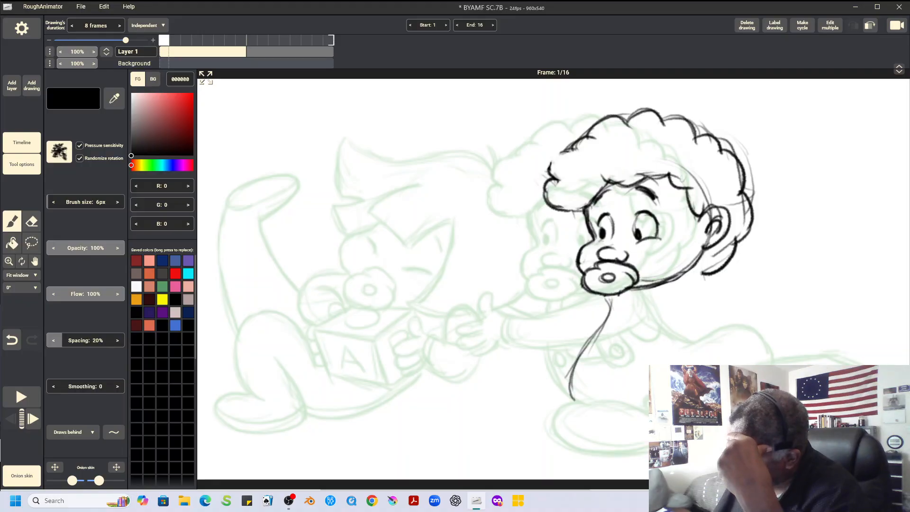
mouse_move(654, 364)
mouse_down()
mouse_move(616, 375)
mouse_move(603, 390)
mouse_move(602, 430)
mouse_move(645, 417)
mouse_up()
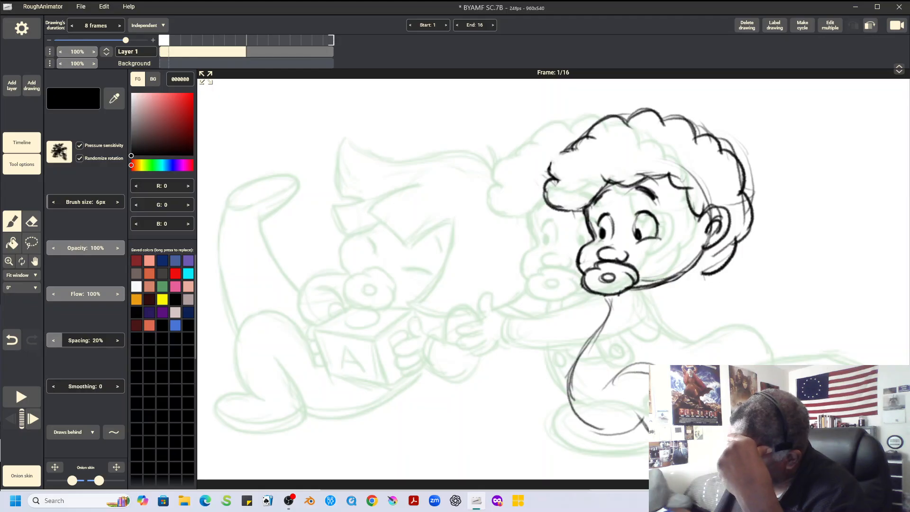
mouse_move(628, 302)
mouse_down()
mouse_move(660, 296)
mouse_move(714, 352)
mouse_up()
mouse_move(646, 334)
mouse_down()
mouse_move(677, 365)
mouse_move(735, 361)
mouse_up()
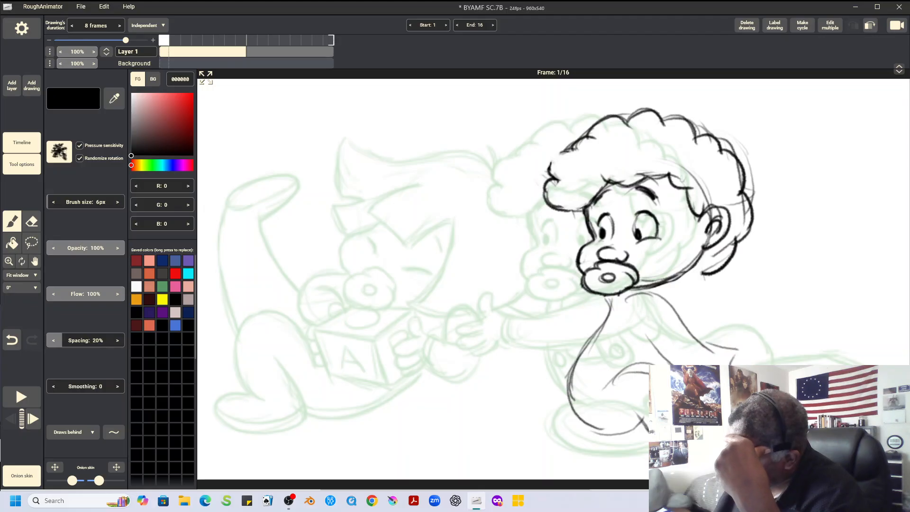
drag(706, 281, 758, 317)
drag(718, 284, 767, 318)
drag(730, 354, 756, 363)
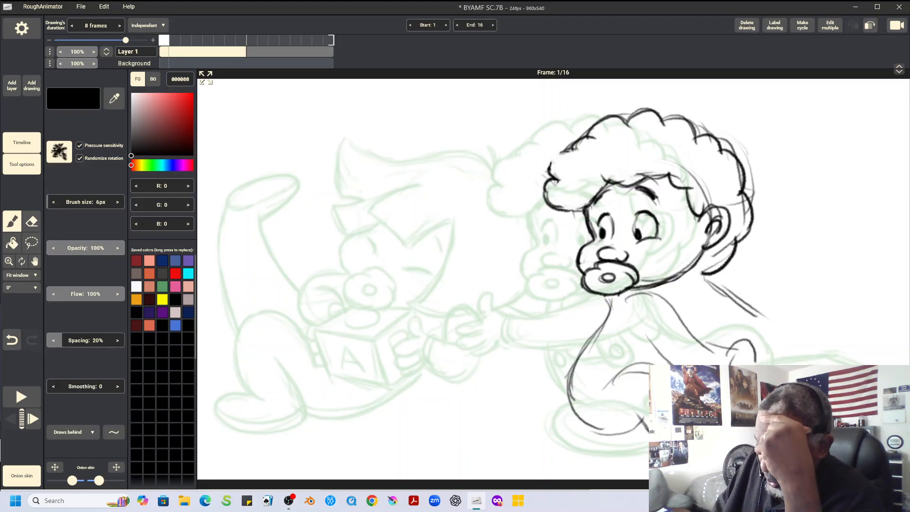
Copy the toy block behind the right character from frame 9 into the first drawing and offset it by -47 px in X and Y
key(Right)
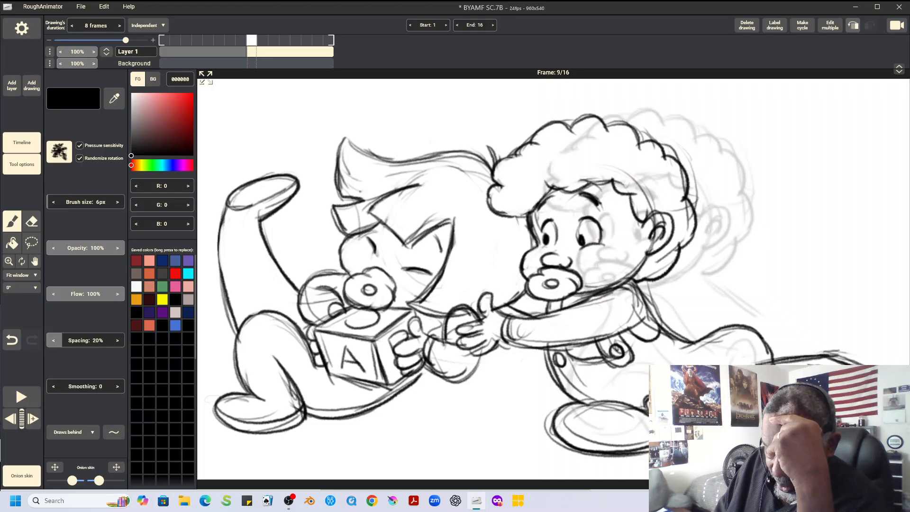
click(31, 244)
mouse_move(857, 337)
mouse_down()
mouse_move(791, 348)
mouse_move(752, 372)
mouse_move(760, 403)
mouse_move(822, 429)
mouse_move(884, 420)
mouse_move(904, 383)
mouse_move(854, 348)
mouse_up()
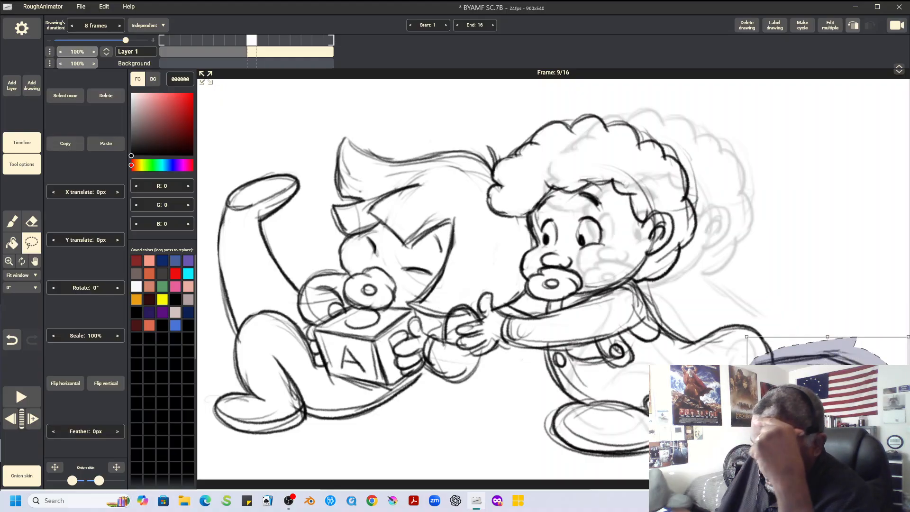
click(65, 144)
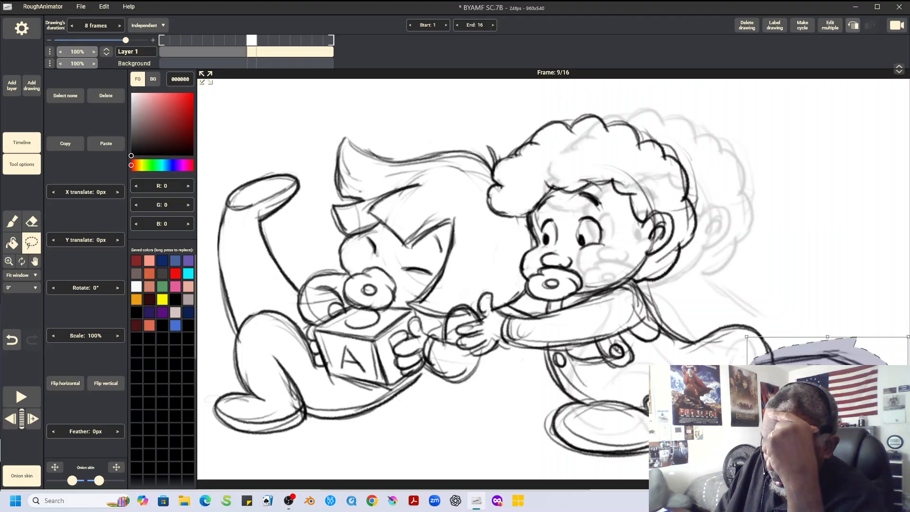
key(Left)
click(106, 144)
drag(828, 394, 793, 359)
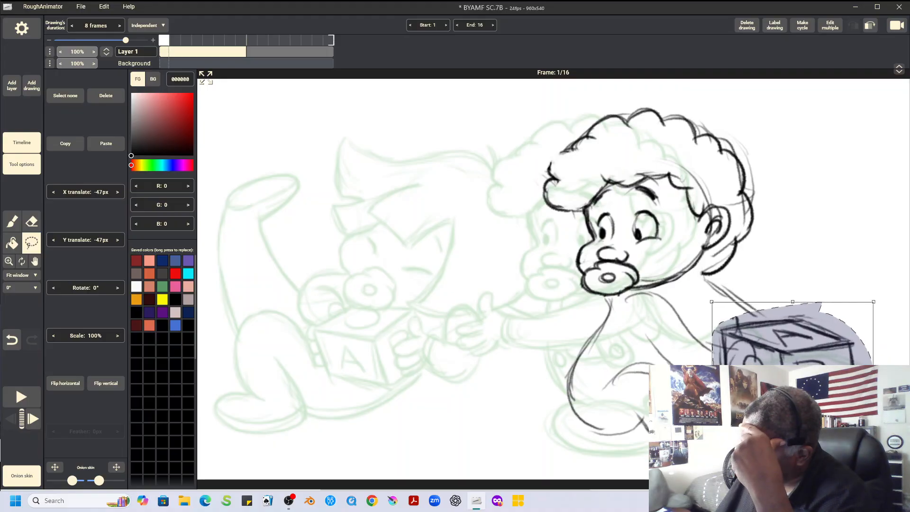
click(65, 96)
Add a short line behind the right character's neck, and copy the whole left character from frame 9 into the first drawing
key(b)
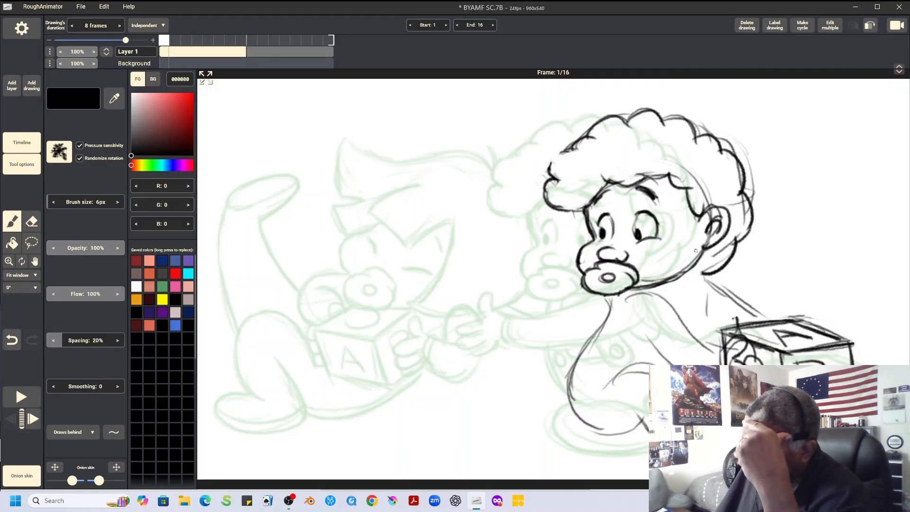
key(Right)
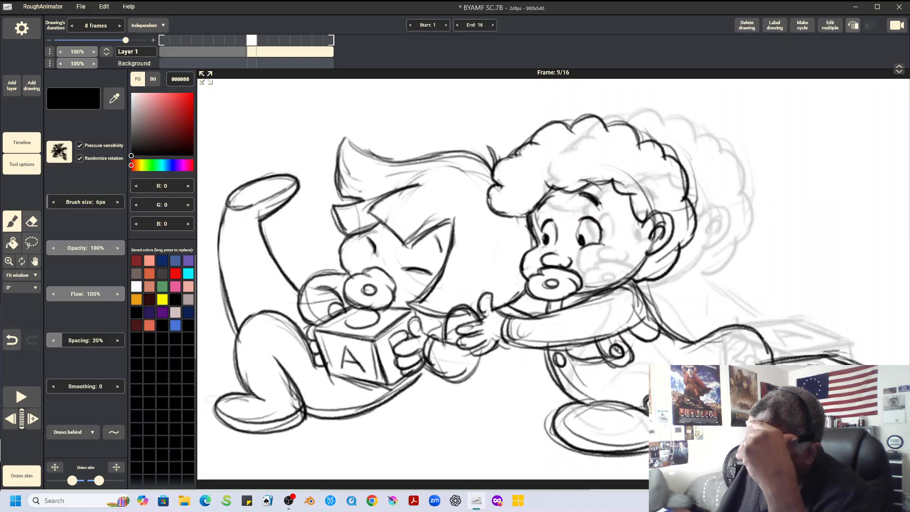
key(l)
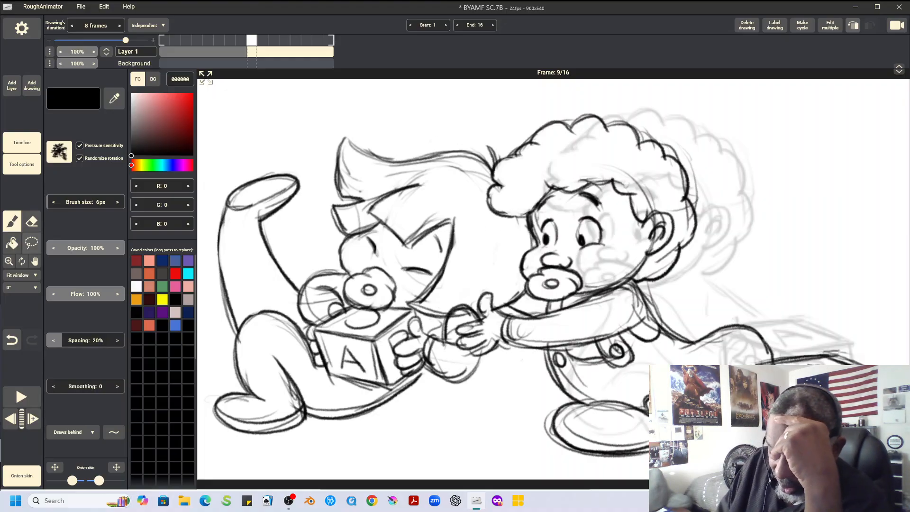
mouse_move(458, 129)
mouse_down()
mouse_move(321, 130)
mouse_move(237, 160)
mouse_move(216, 197)
mouse_move(207, 384)
mouse_move(216, 430)
mouse_move(298, 469)
mouse_move(415, 442)
mouse_move(457, 421)
mouse_move(490, 384)
mouse_move(446, 326)
mouse_move(497, 244)
mouse_move(478, 183)
mouse_move(489, 153)
mouse_move(456, 121)
mouse_move(384, 132)
mouse_up()
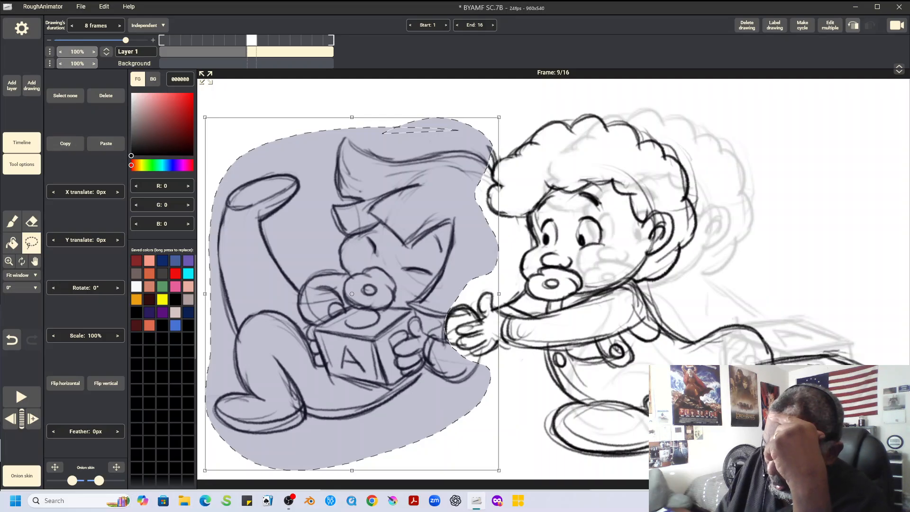
click(11, 418)
click(106, 144)
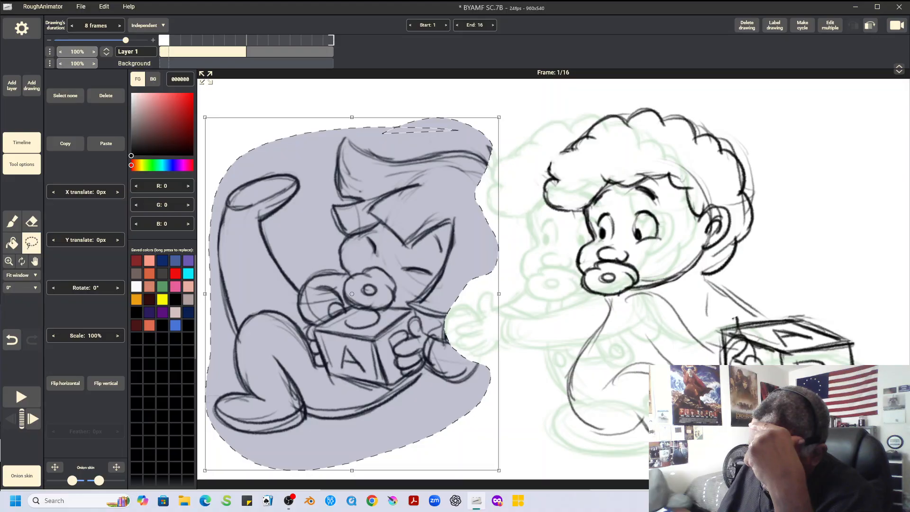
Rotate the pasted left character -16° and move it -145 px in X and -29 px in Y
mouse_move(352, 294)
mouse_down()
mouse_move(264, 298)
mouse_move(341, 263)
mouse_up()
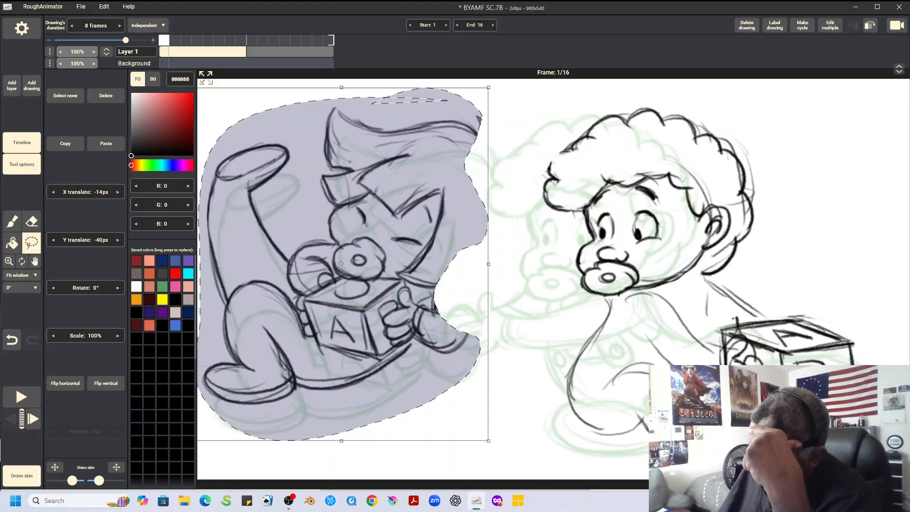
drag(503, 451, 548, 397)
drag(341, 264, 243, 272)
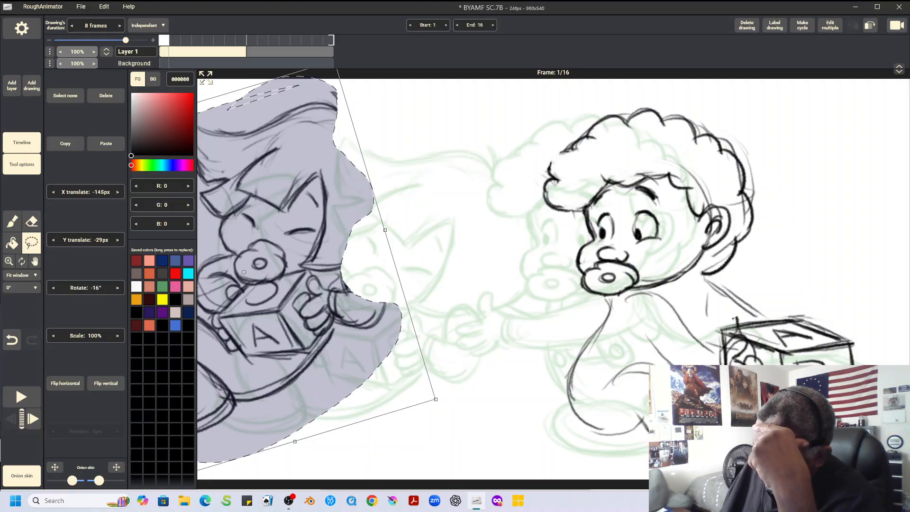
click(65, 96)
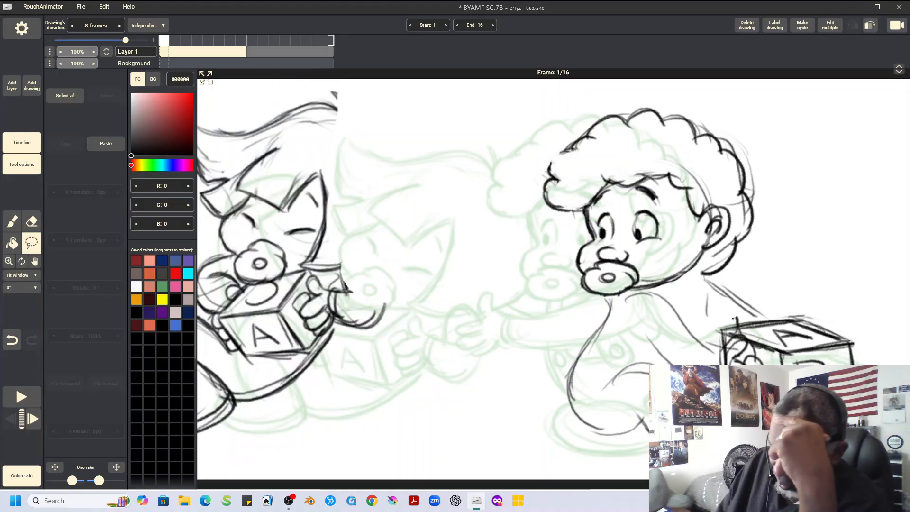
Draw the back of the left character's head with spiky hair tufts, and complete the rounded shape beside its near hand
click(12, 221)
mouse_move(345, 280)
mouse_down()
mouse_move(372, 263)
mouse_move(385, 289)
mouse_move(356, 253)
mouse_move(343, 285)
mouse_up()
mouse_move(343, 103)
mouse_down()
mouse_move(368, 119)
mouse_move(394, 106)
mouse_move(375, 124)
mouse_move(422, 179)
mouse_move(411, 160)
mouse_move(421, 238)
mouse_move(372, 263)
mouse_up()
mouse_move(394, 261)
mouse_down()
mouse_move(399, 233)
mouse_move(423, 241)
mouse_up()
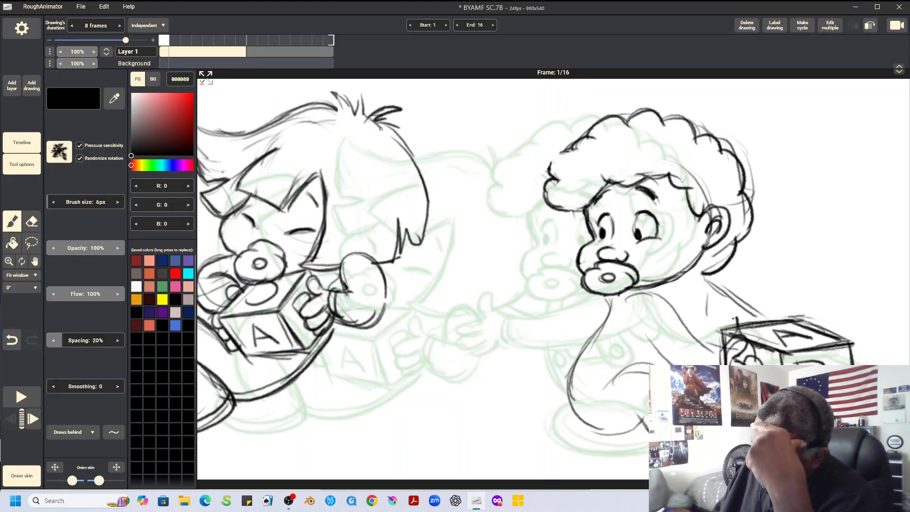
drag(373, 121, 429, 273)
drag(376, 265, 381, 321)
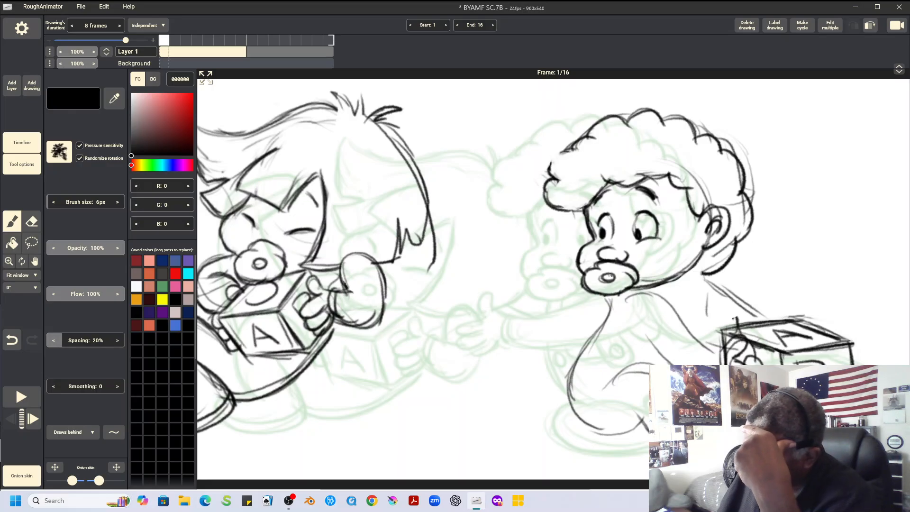
Erase the right character's pupils and redraw them slightly higher in both eyes
key(e)
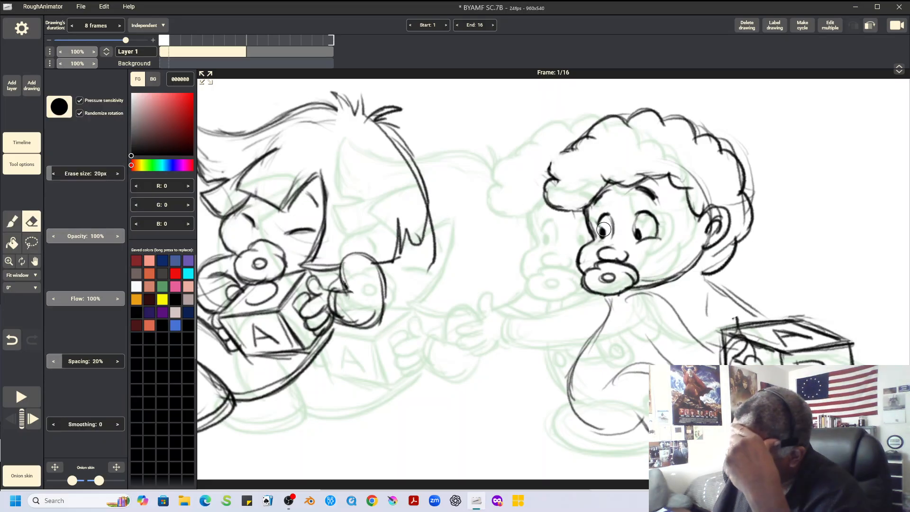
drag(603, 234, 638, 236)
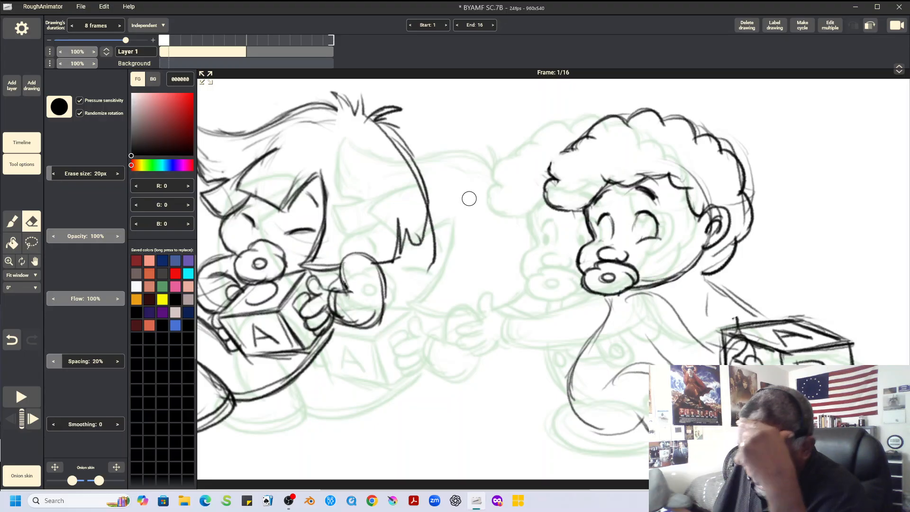
click(11, 222)
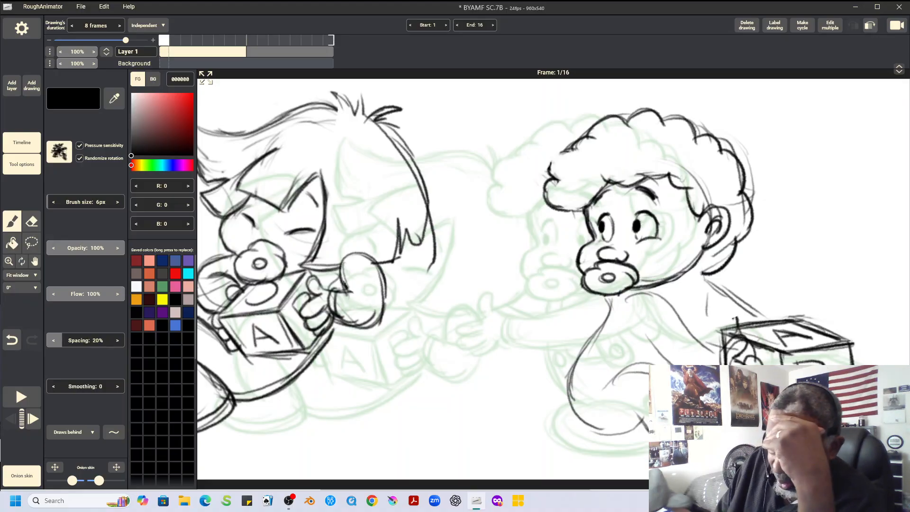
Erase the back of the left character's head and redraw it narrower, ending in short hair points above the hand
click(31, 222)
mouse_move(399, 152)
mouse_down()
mouse_move(430, 211)
mouse_move(436, 260)
mouse_move(427, 197)
mouse_move(420, 220)
mouse_move(399, 217)
mouse_move(420, 252)
mouse_up()
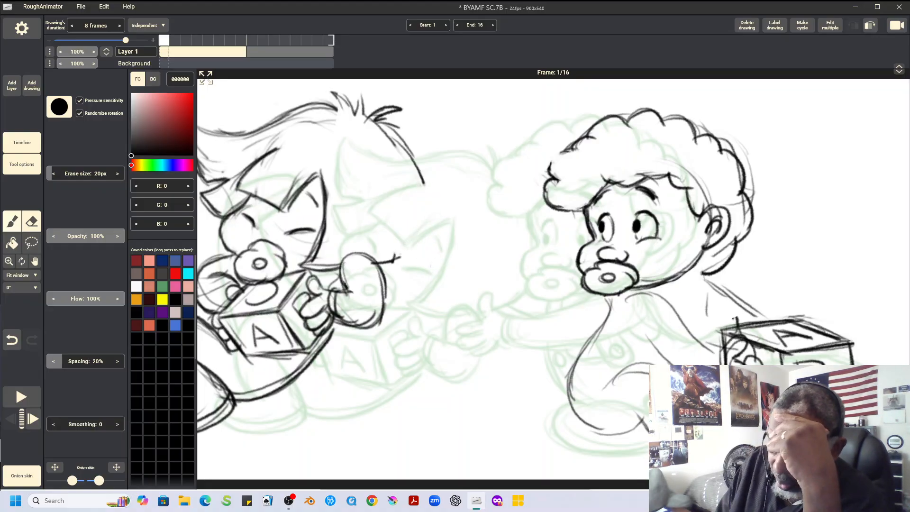
click(12, 222)
mouse_move(421, 172)
mouse_down()
mouse_move(434, 239)
mouse_move(429, 245)
mouse_move(405, 230)
mouse_move(409, 258)
mouse_move(436, 247)
mouse_up()
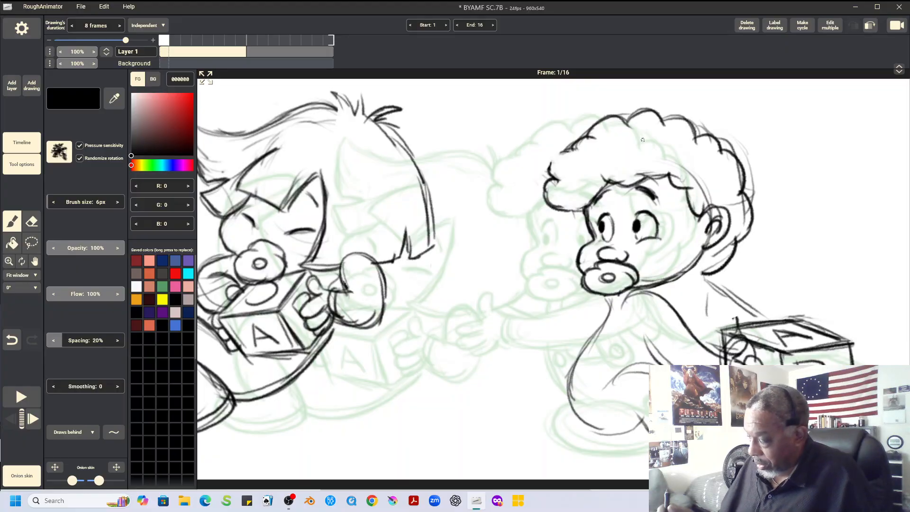
Redraw the right character's shoulder and lower-body outline with darker strokes, and add back lines below the head
mouse_move(623, 298)
mouse_down()
mouse_move(564, 403)
mouse_move(647, 439)
mouse_up()
drag(565, 403, 643, 435)
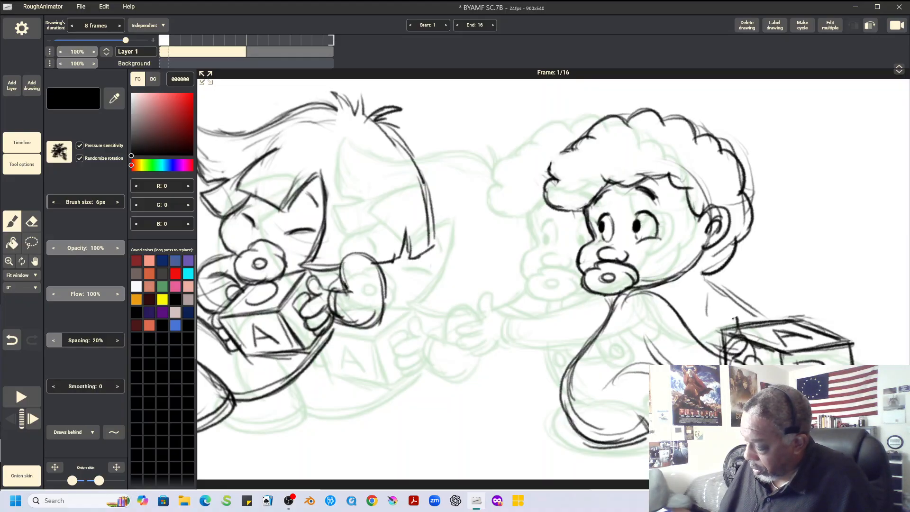
drag(690, 271, 694, 323)
drag(706, 284, 700, 321)
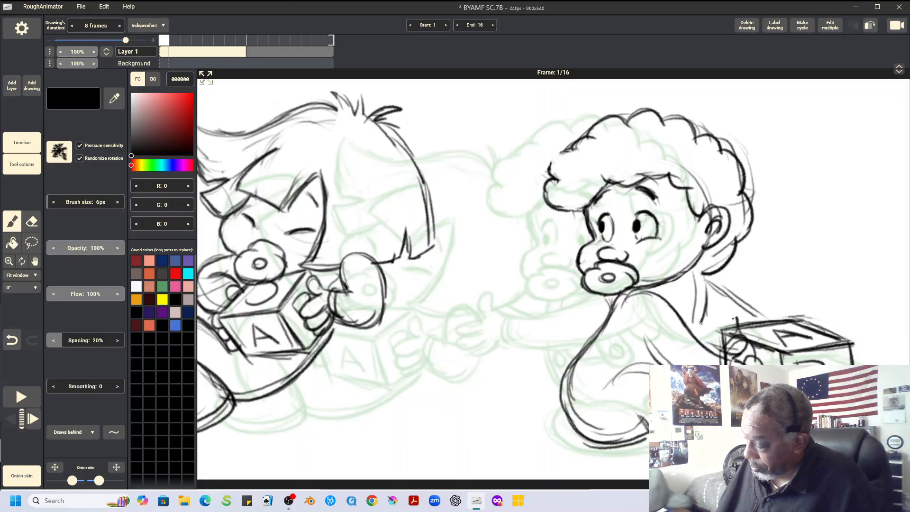
Draw the fold lines inside the right character's body near the arm and leg, and touch up the front hair curl
mouse_move(602, 389)
mouse_down()
mouse_move(669, 364)
mouse_move(622, 353)
mouse_move(649, 354)
mouse_up()
drag(623, 328, 651, 356)
drag(620, 330, 658, 365)
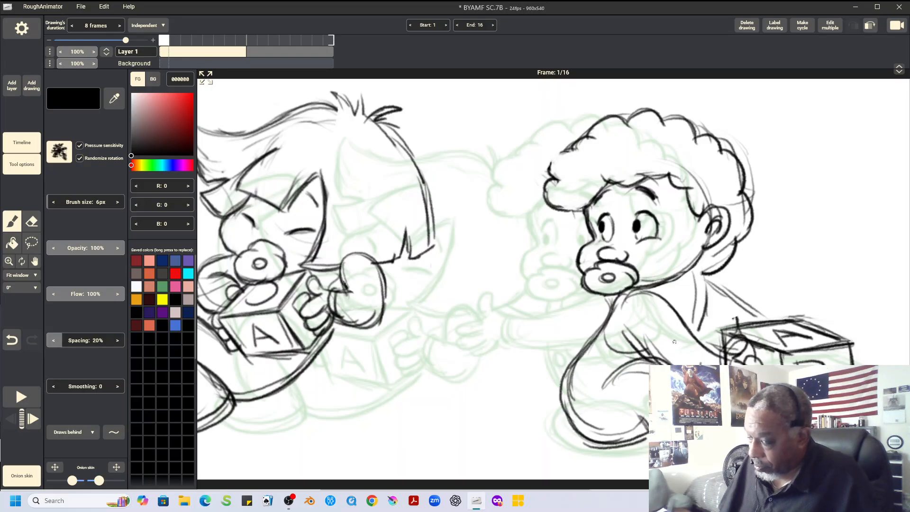
mouse_move(554, 167)
mouse_down()
mouse_move(568, 154)
mouse_move(548, 166)
mouse_up()
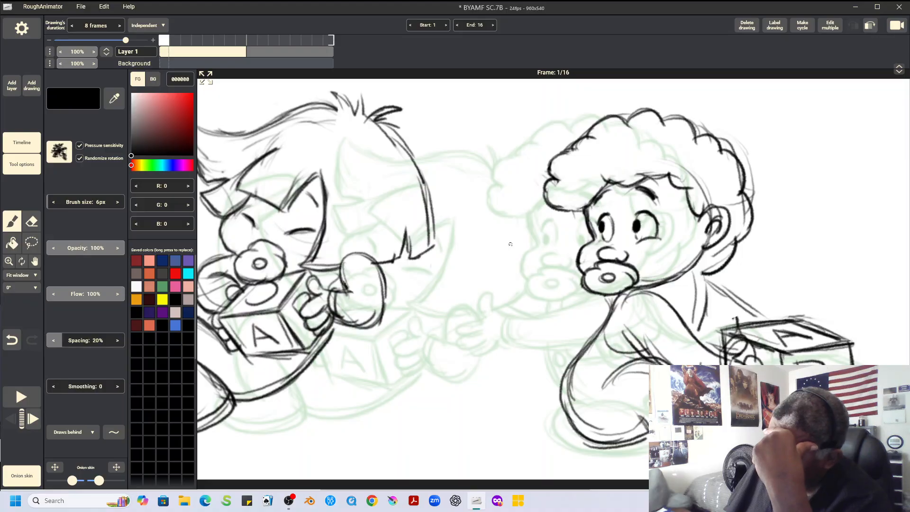
Scale the left character in the first drawing to 93% and move it -13 px in X and 3 px in Y
click(32, 243)
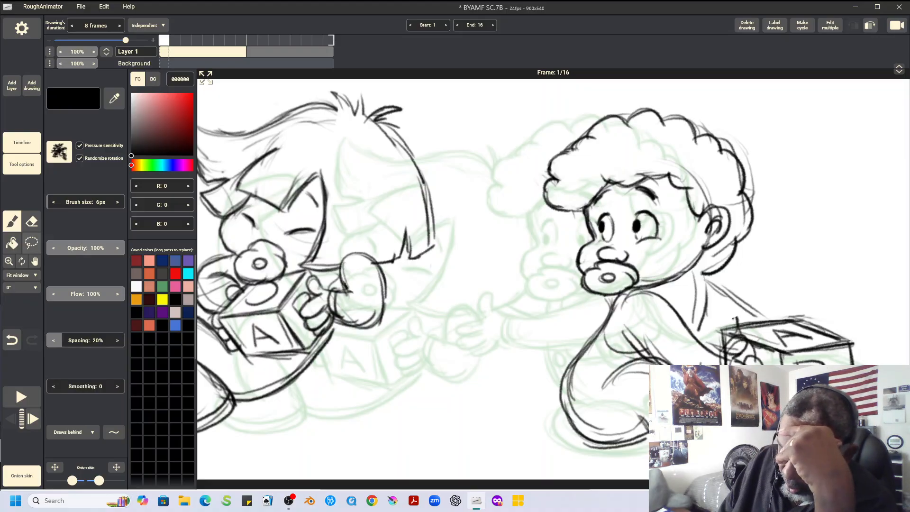
mouse_move(392, 91)
mouse_down()
mouse_move(262, 90)
mouse_move(199, 159)
mouse_move(313, 432)
mouse_move(472, 185)
mouse_move(377, 101)
mouse_up()
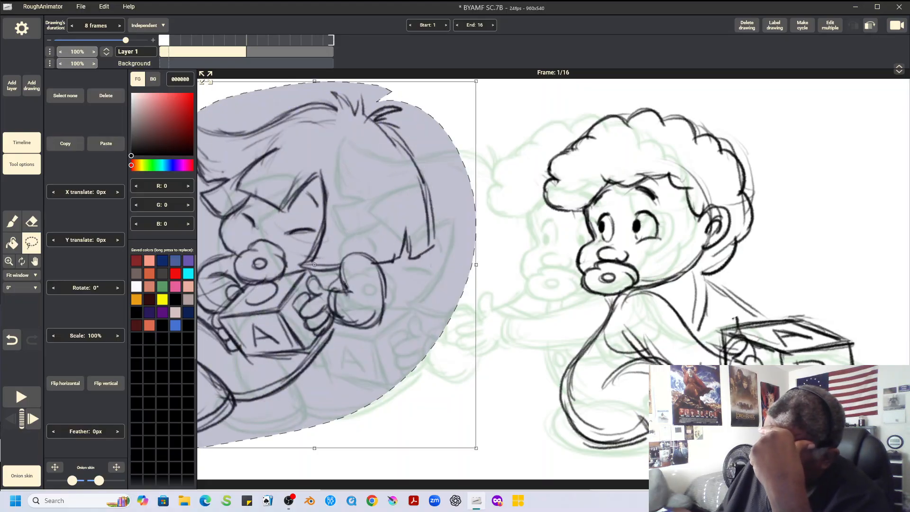
drag(476, 81, 466, 94)
drag(314, 265, 305, 267)
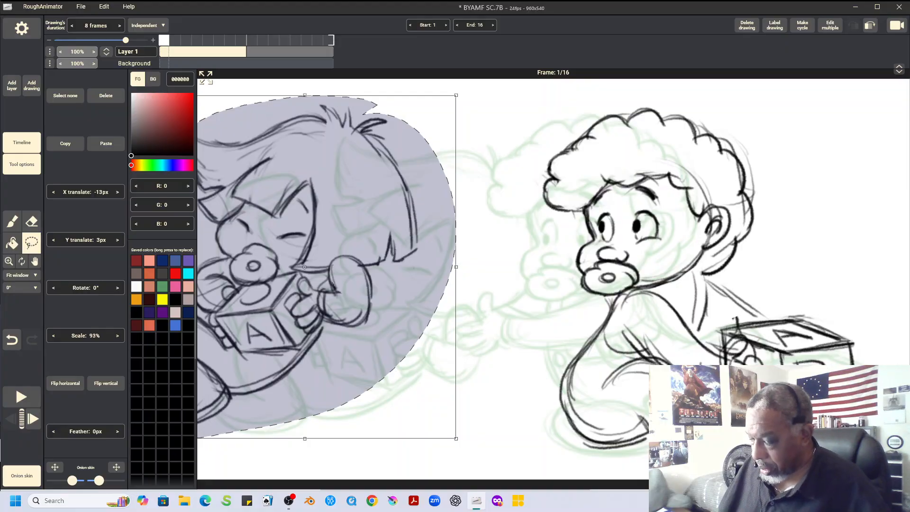
key(ctrl+d)
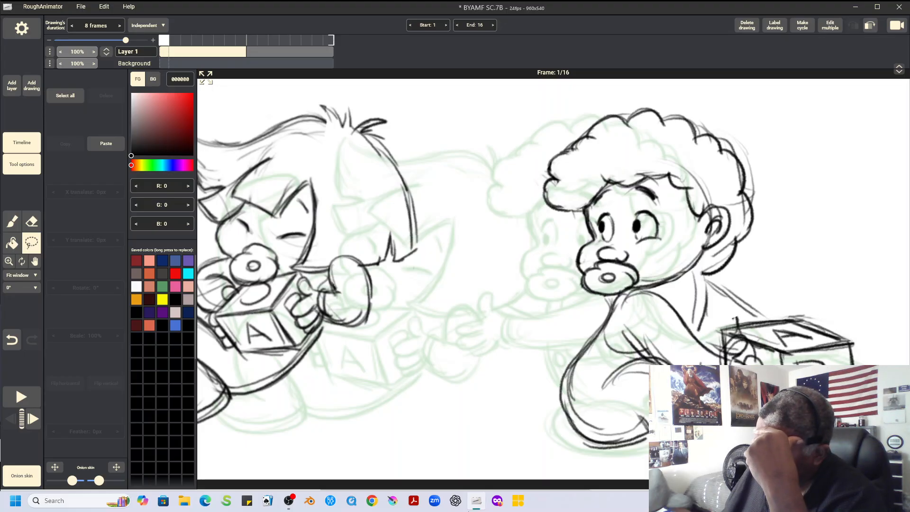
Add a blank drawing after the first one and copy the left character from frame 17 into it
click(32, 85)
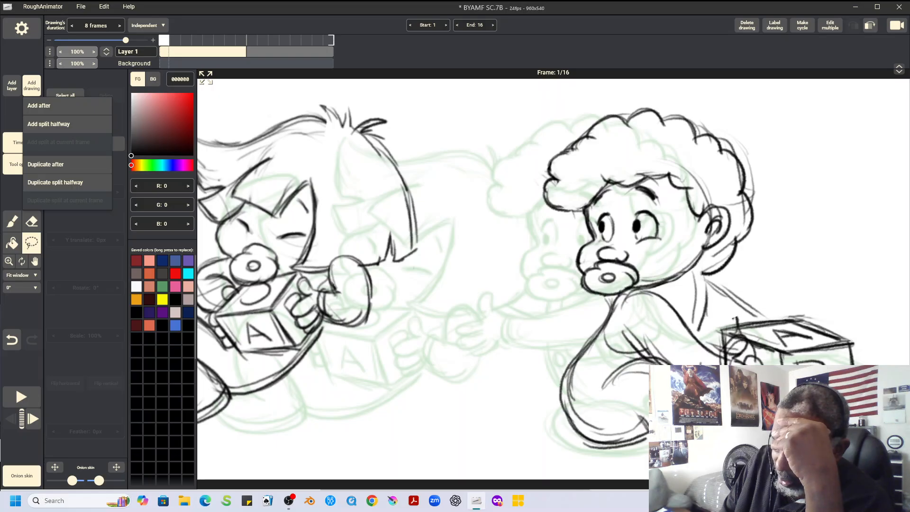
click(48, 106)
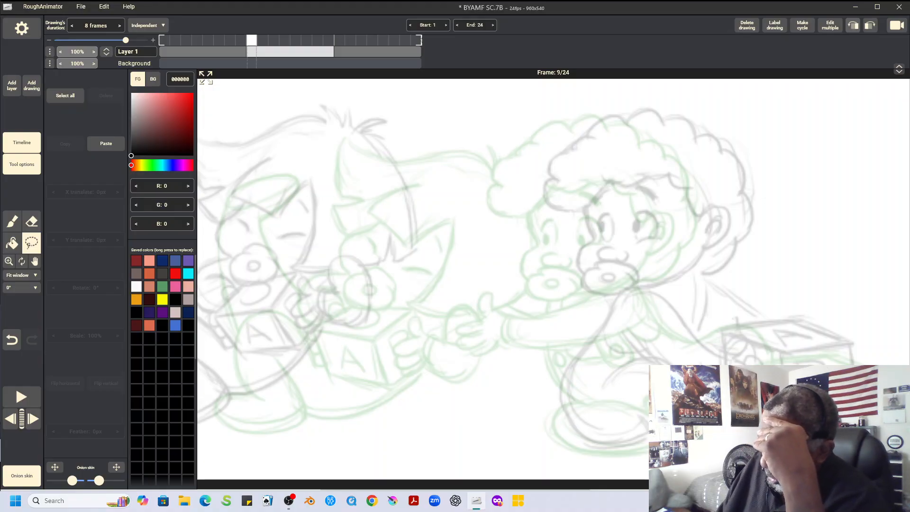
key(Right)
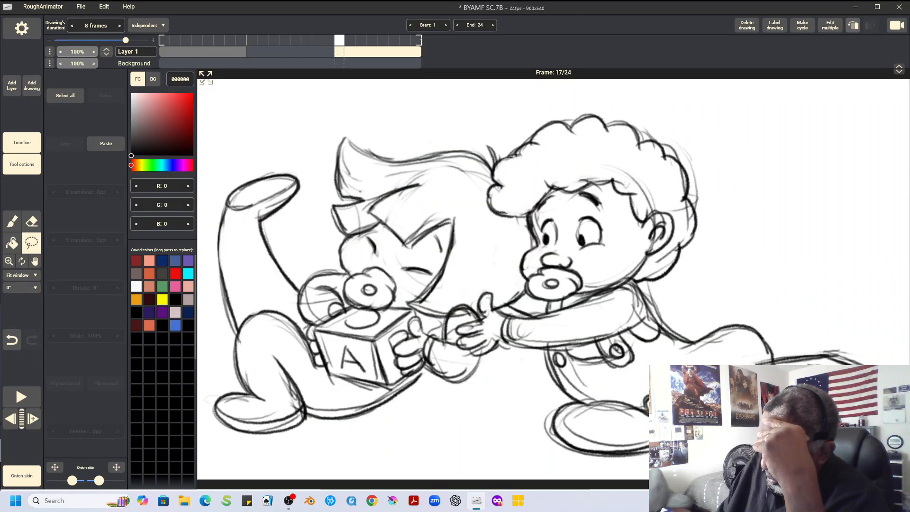
mouse_move(469, 123)
mouse_down()
mouse_move(301, 128)
mouse_move(218, 168)
mouse_move(204, 205)
mouse_move(216, 361)
mouse_move(206, 420)
mouse_move(275, 468)
mouse_move(412, 447)
mouse_move(479, 408)
mouse_move(493, 382)
mouse_move(451, 327)
mouse_move(498, 250)
mouse_move(484, 206)
mouse_move(473, 204)
mouse_move(490, 156)
mouse_move(472, 122)
mouse_up()
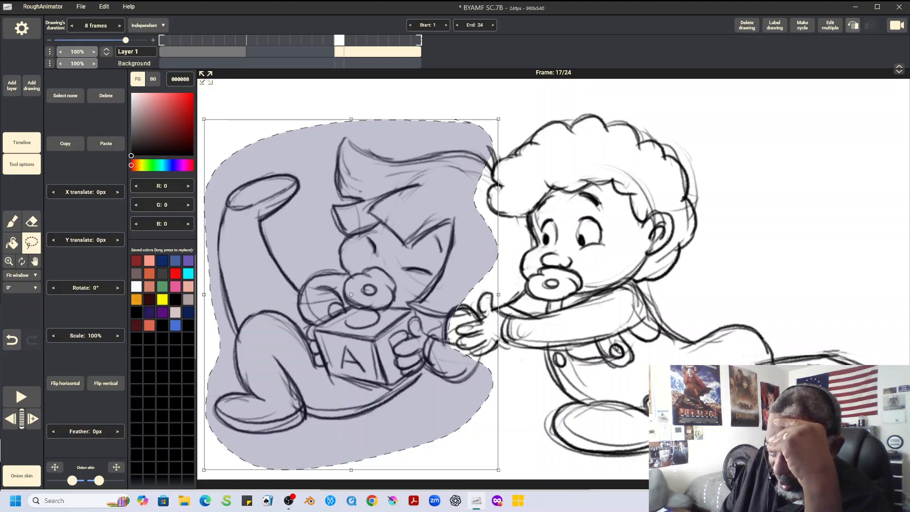
click(252, 42)
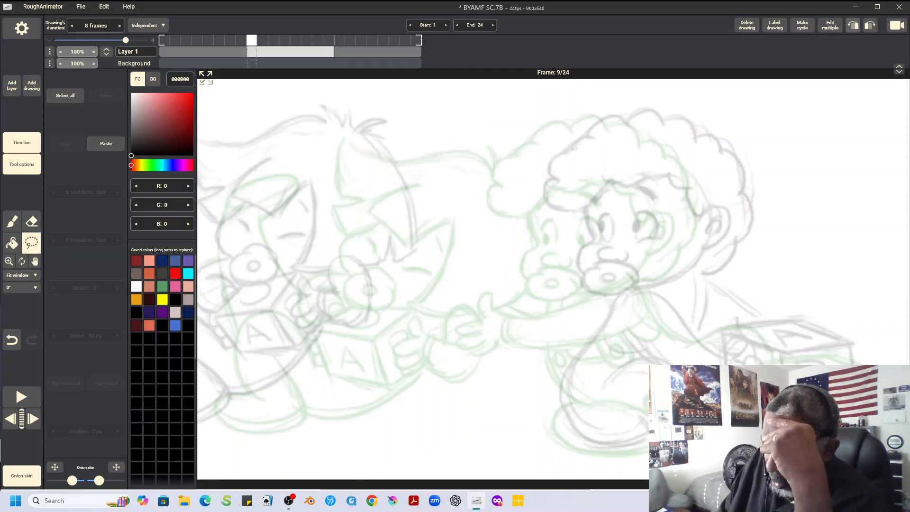
key(ctrl+v)
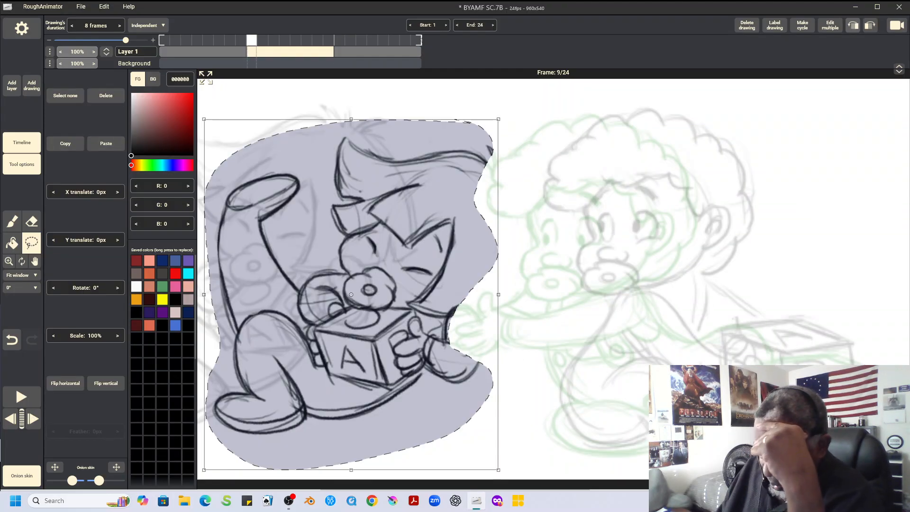
key(ctrl+d)
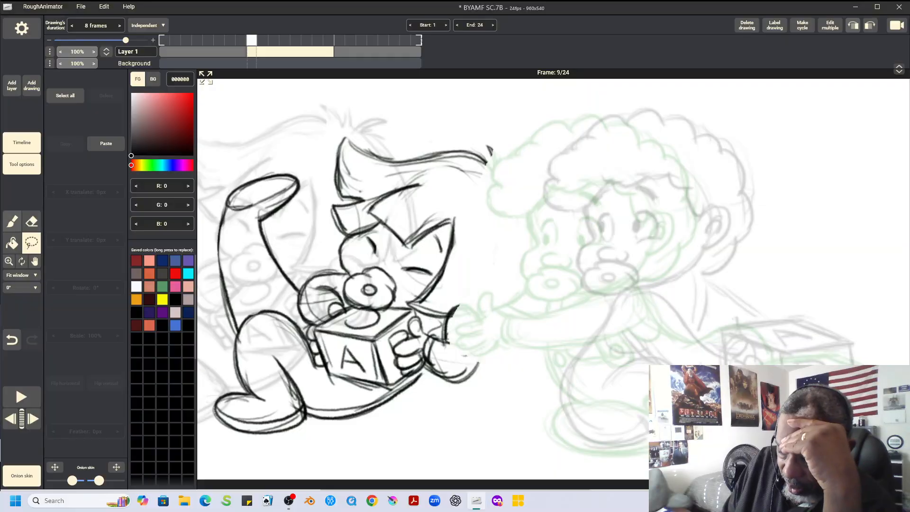
Draw spiky hair tufts and the curved back of the head on the pasted left character in frame 9
key(b)
drag(488, 145, 503, 175)
mouse_move(502, 159)
mouse_down()
mouse_move(508, 178)
mouse_move(525, 188)
mouse_move(532, 180)
mouse_move(533, 190)
mouse_up()
mouse_move(514, 191)
mouse_down()
mouse_move(533, 202)
mouse_move(542, 266)
mouse_up()
drag(538, 228, 539, 291)
drag(540, 272, 533, 295)
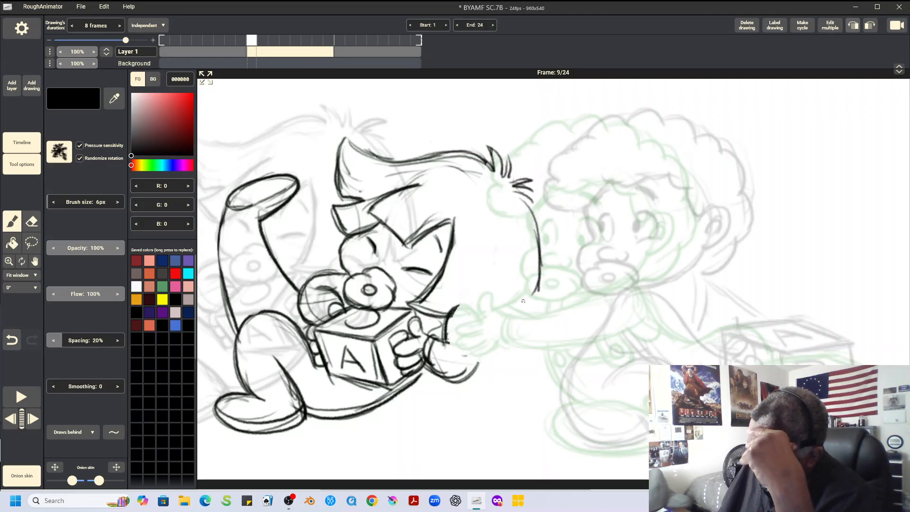
Complete the rounded shape beside the left character's near hand and draw the lower edge of its hair
drag(454, 312, 481, 323)
mouse_move(467, 309)
mouse_down()
mouse_move(482, 364)
mouse_move(470, 376)
mouse_up()
mouse_move(537, 290)
mouse_down()
mouse_move(488, 323)
mouse_move(550, 291)
mouse_up()
drag(491, 323, 516, 308)
drag(422, 311, 478, 323)
Select the whole left character in frame 9, rotate it 28° and move it 21 px in X and 79 px in Y
click(31, 243)
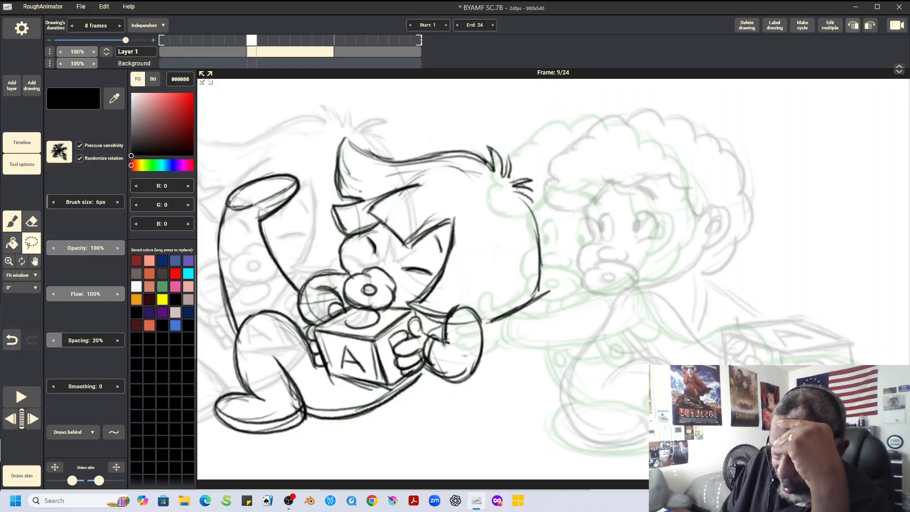
mouse_move(429, 113)
mouse_down()
mouse_move(310, 127)
mouse_move(243, 164)
mouse_move(216, 203)
mouse_move(208, 264)
mouse_move(212, 424)
mouse_move(311, 453)
mouse_move(542, 370)
mouse_move(597, 227)
mouse_move(427, 121)
mouse_up()
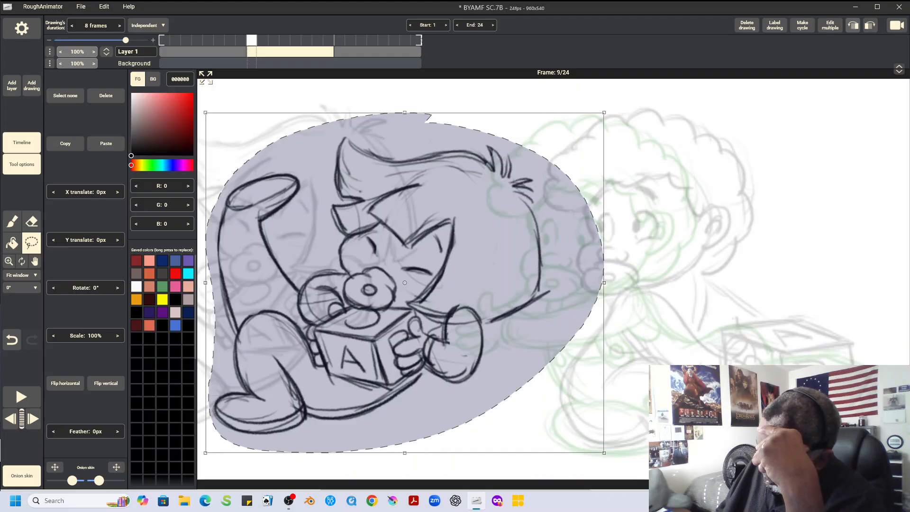
click(525, 126)
mouse_move(525, 125)
mouse_down()
mouse_move(326, 123)
mouse_move(235, 172)
mouse_move(215, 213)
mouse_move(203, 392)
mouse_move(221, 437)
mouse_move(369, 450)
mouse_move(573, 347)
mouse_move(601, 182)
mouse_move(521, 122)
mouse_up()
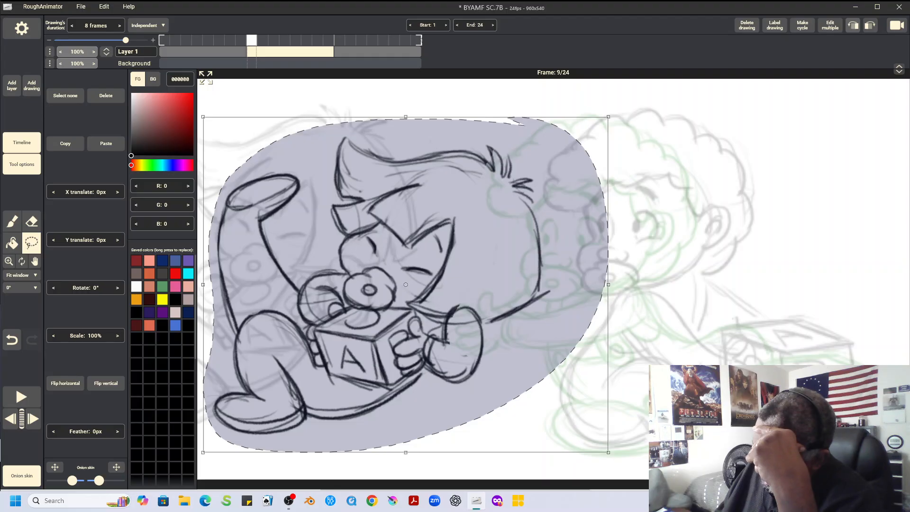
click(619, 123)
mouse_move(619, 123)
mouse_down()
mouse_move(370, 101)
mouse_move(209, 193)
mouse_move(214, 328)
mouse_move(247, 443)
mouse_move(637, 265)
mouse_move(616, 123)
mouse_up()
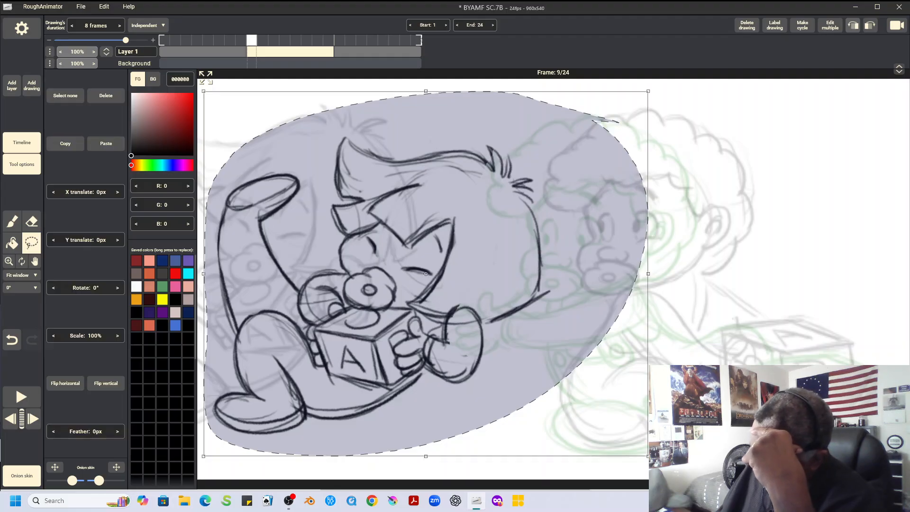
drag(673, 104, 715, 194)
drag(425, 274, 442, 316)
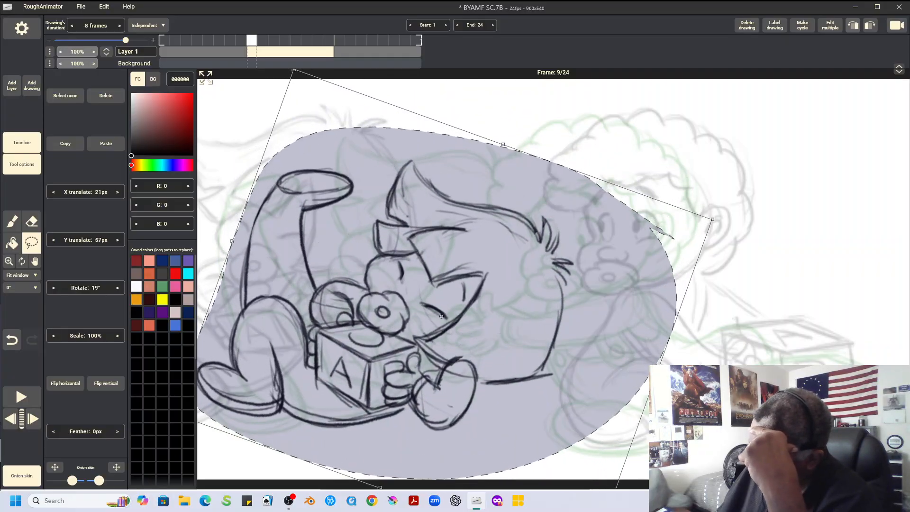
drag(717, 217, 729, 258)
drag(441, 316, 441, 329)
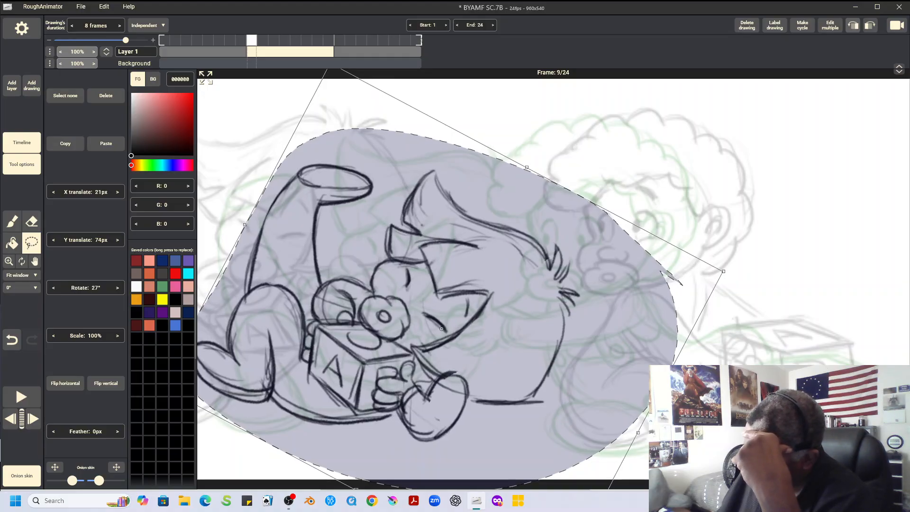
drag(723, 272, 724, 276)
drag(442, 329, 442, 333)
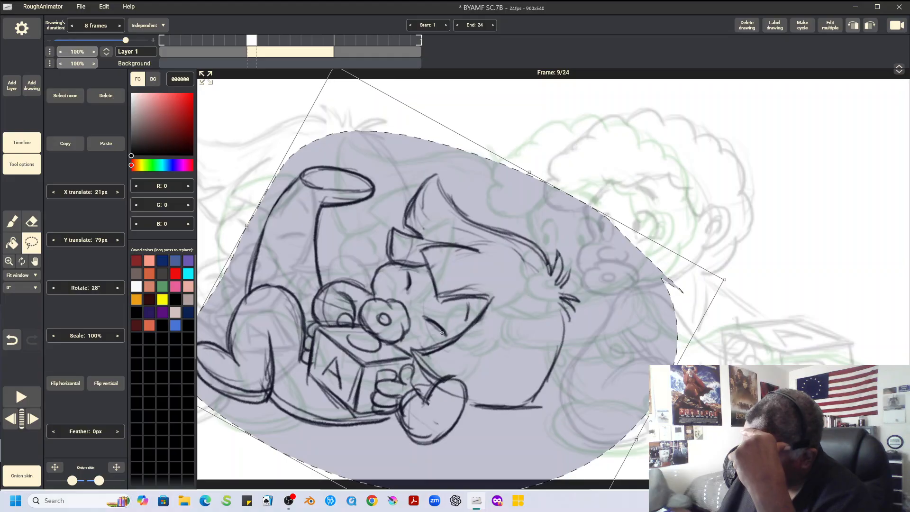
click(442, 332)
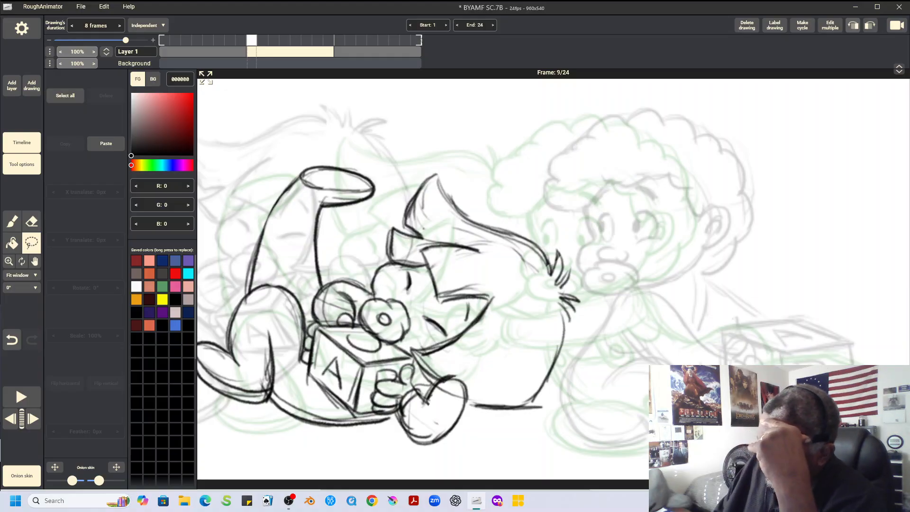
Compare the neighbouring drawings, and copy the right character with its toy block from the first drawing into frame 9
key(Right)
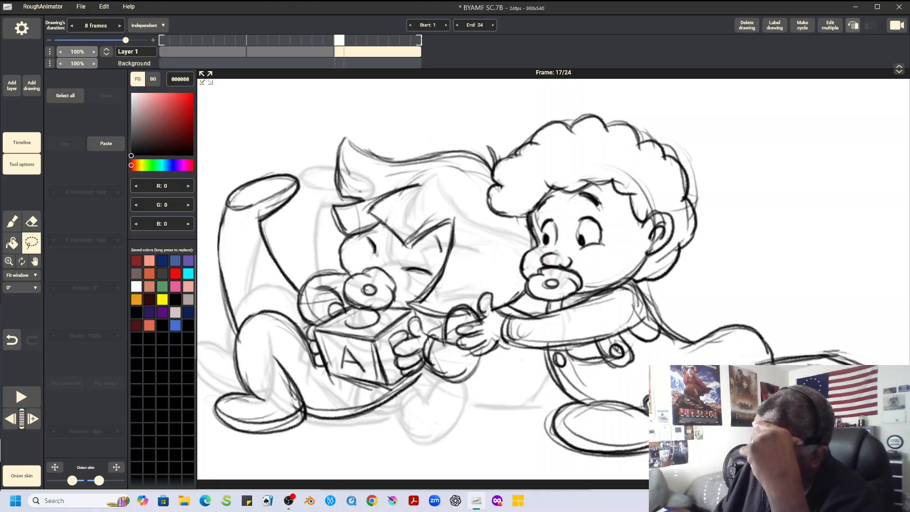
key(Left)
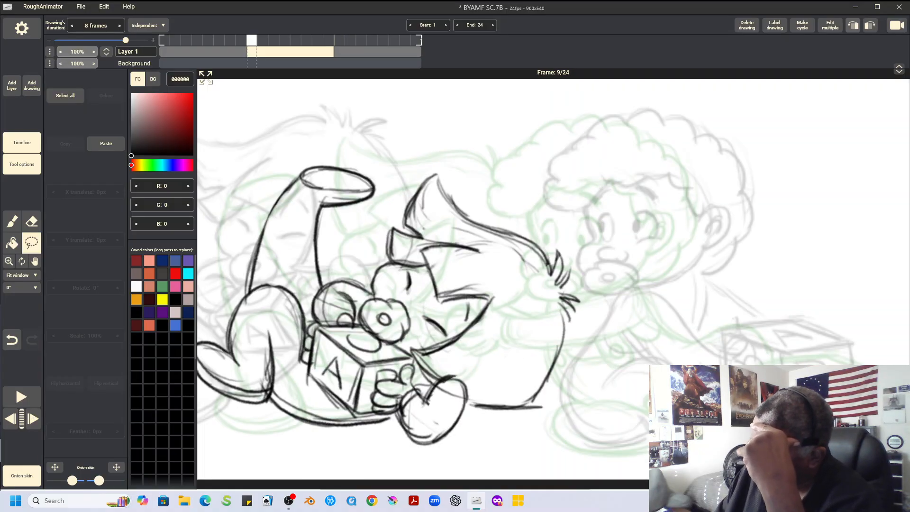
key(Left)
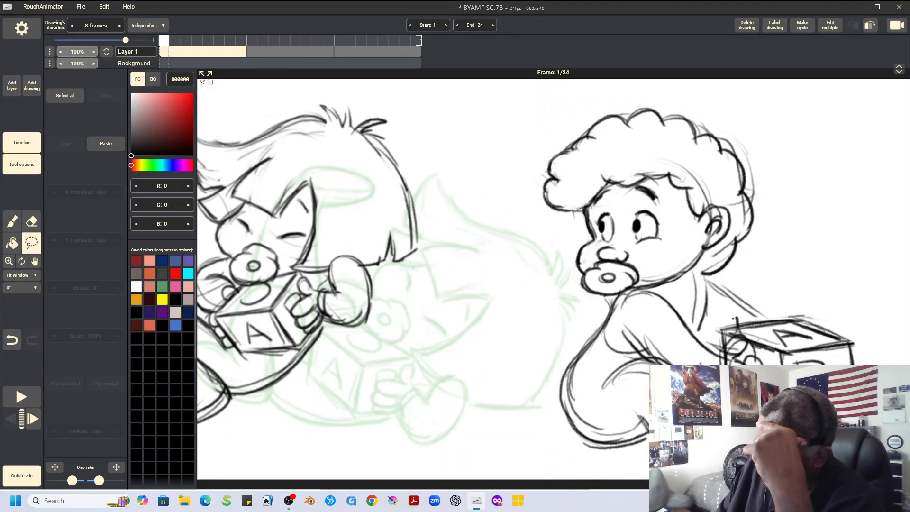
mouse_move(711, 99)
mouse_down()
mouse_move(590, 107)
mouse_move(500, 217)
mouse_move(525, 392)
mouse_move(570, 458)
mouse_move(622, 470)
mouse_move(875, 311)
mouse_move(814, 188)
mouse_move(711, 100)
mouse_up()
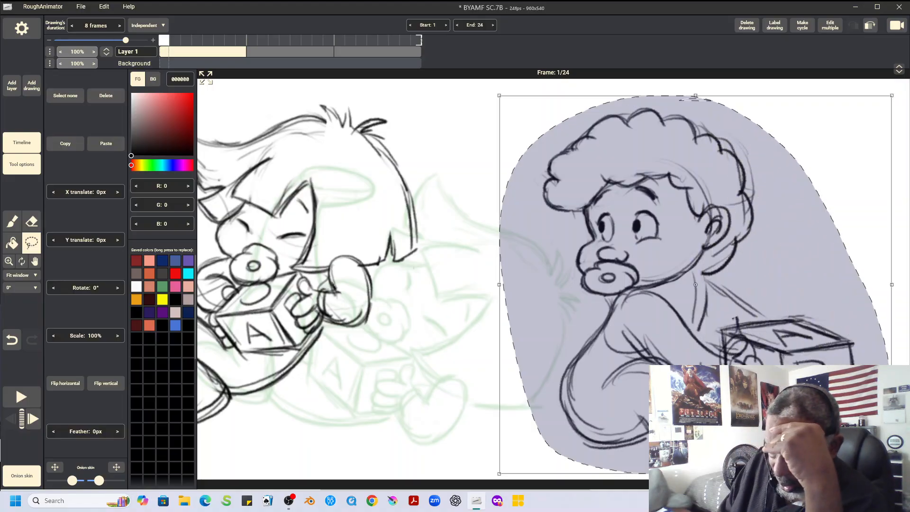
click(66, 144)
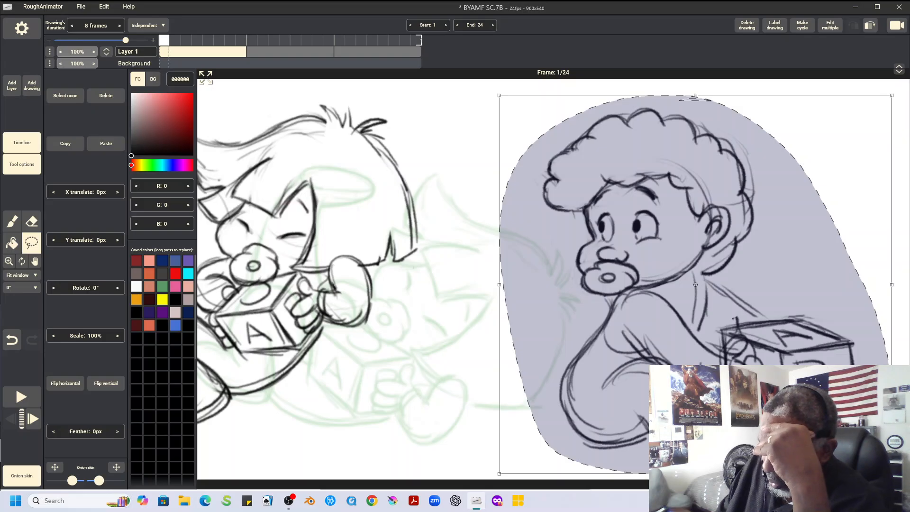
key(Right)
click(106, 144)
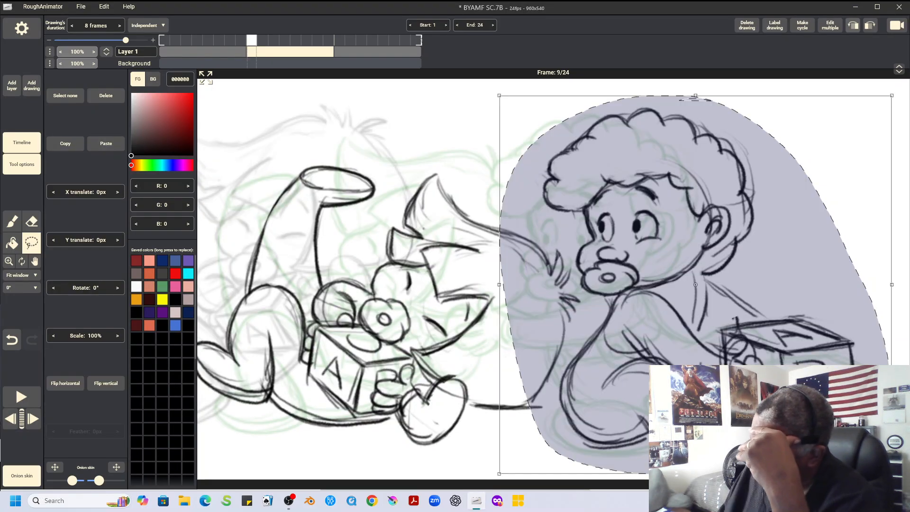
Erase the right character's pupils in frame 9, redraw them lower in the eyes, and play back the animation
click(65, 96)
click(31, 221)
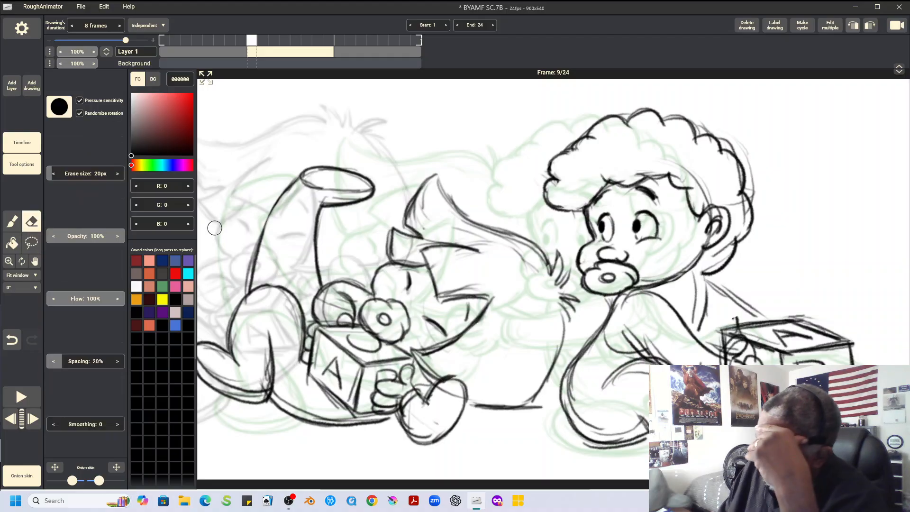
mouse_move(604, 217)
mouse_down()
mouse_move(607, 229)
mouse_move(639, 228)
mouse_up()
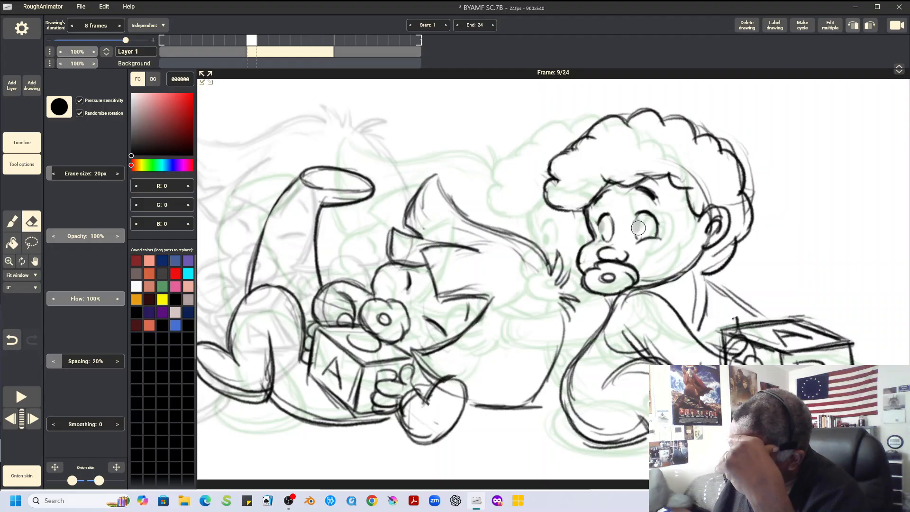
click(12, 221)
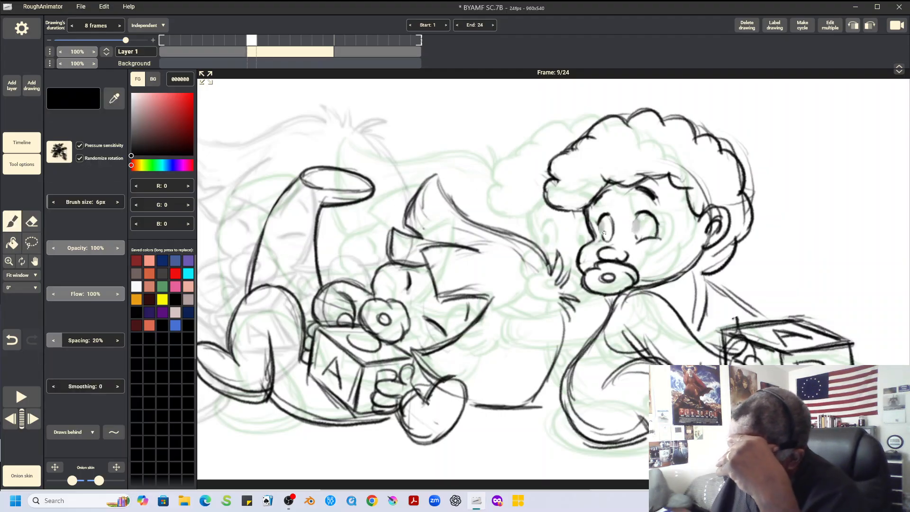
drag(604, 237, 637, 232)
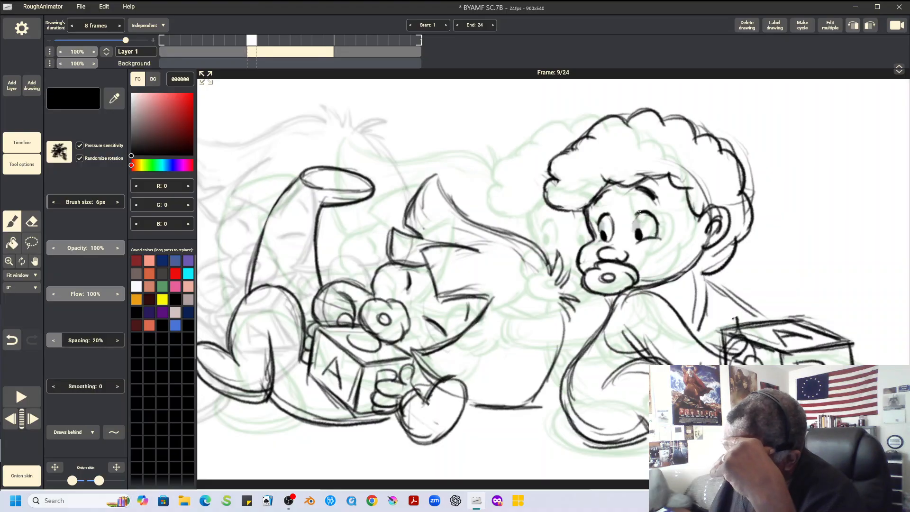
key(Right)
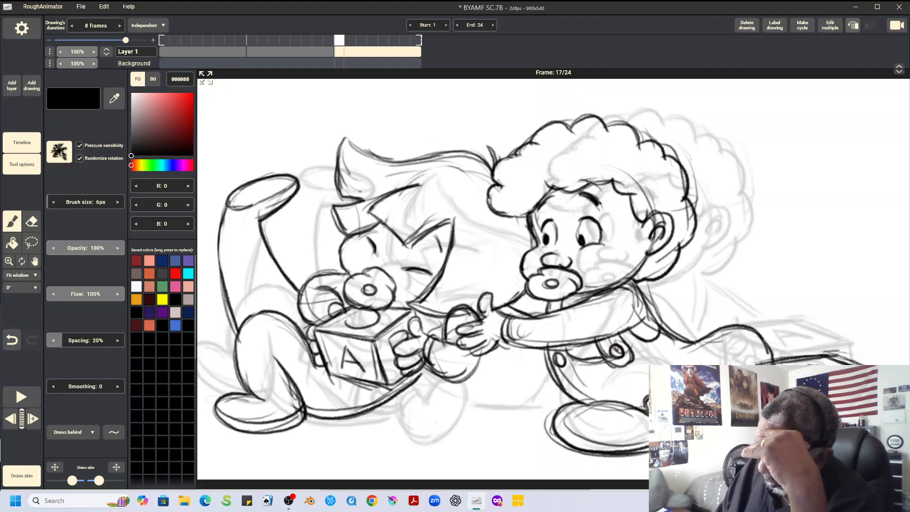
key(space)
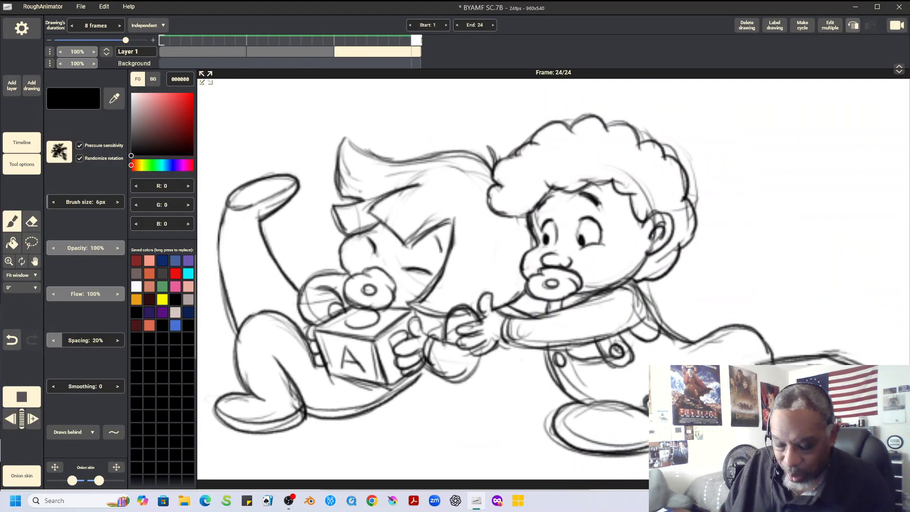
key(space)
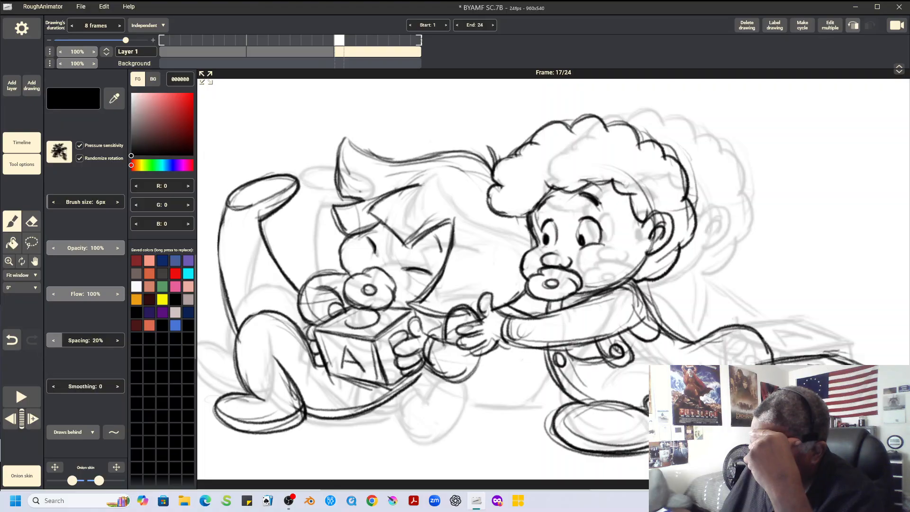
Select the whole left character in frame 9, scale it to 89% and move it 17 px in Y
key(Left)
key(Left)
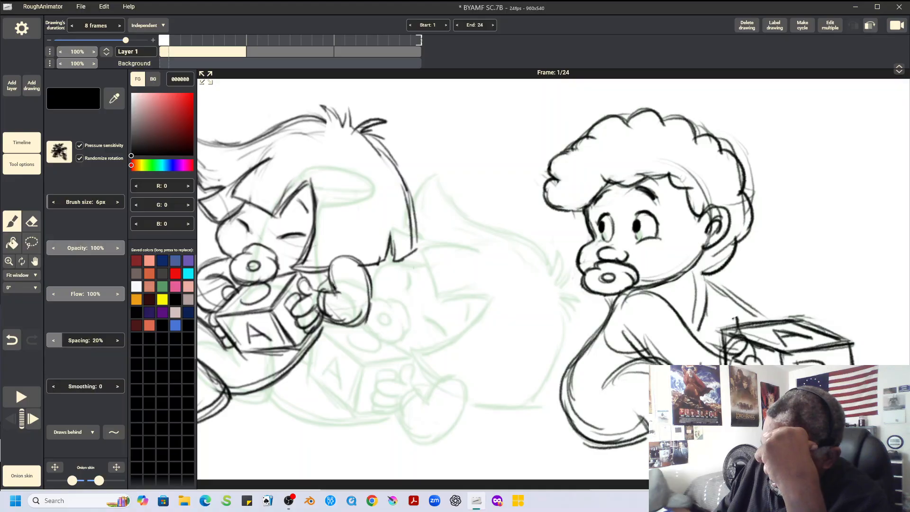
click(31, 243)
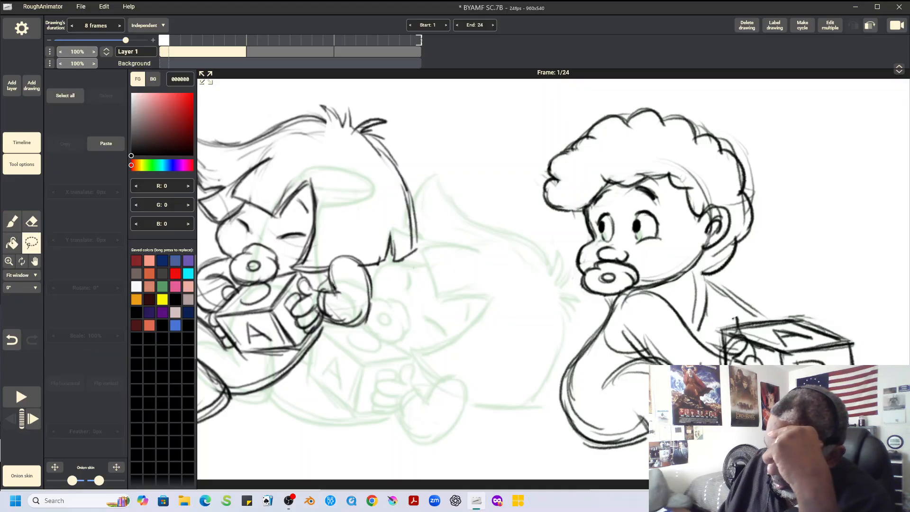
key(Right)
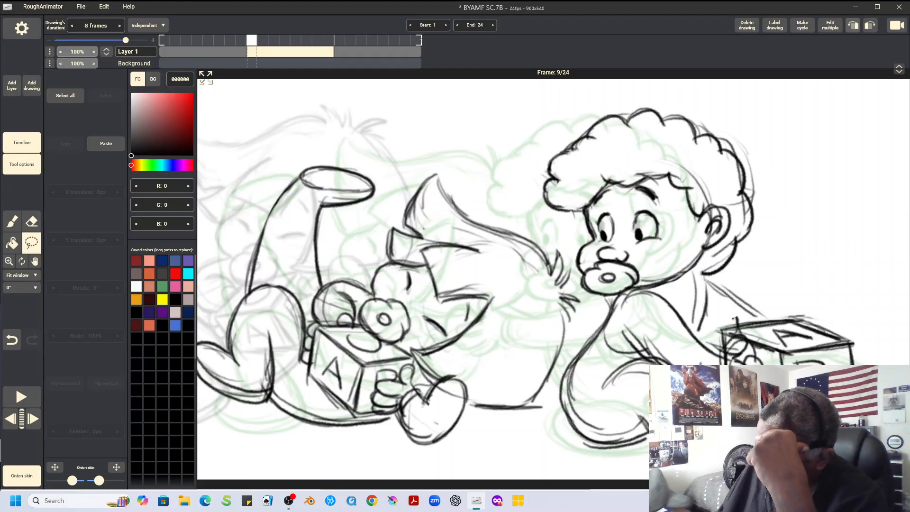
mouse_move(389, 140)
mouse_down()
mouse_move(218, 282)
mouse_move(199, 332)
mouse_move(261, 433)
mouse_move(505, 443)
mouse_move(540, 408)
mouse_move(585, 310)
mouse_move(545, 227)
mouse_move(386, 140)
mouse_up()
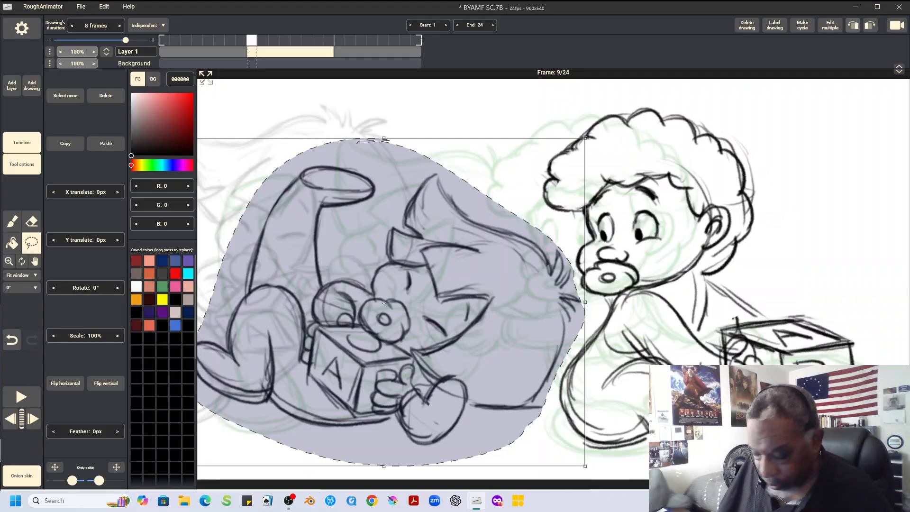
drag(586, 138, 563, 156)
drag(384, 303, 384, 314)
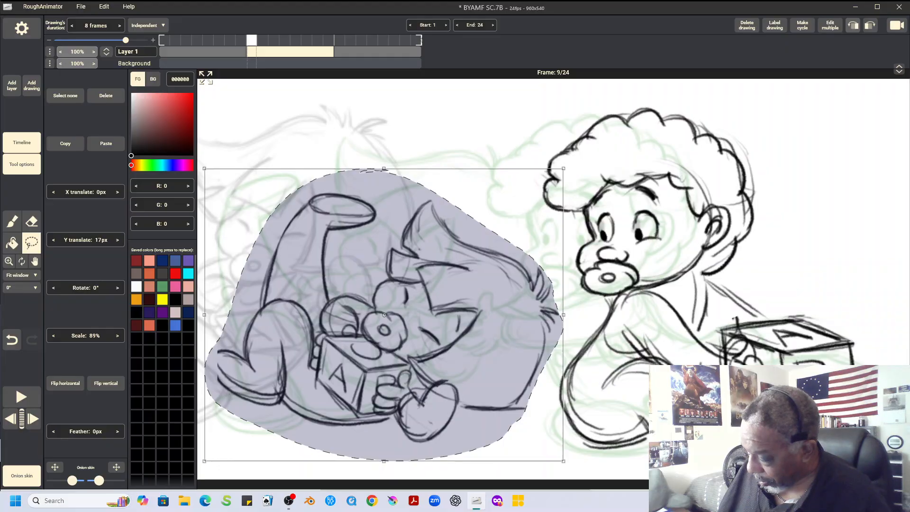
key(ctrl+d)
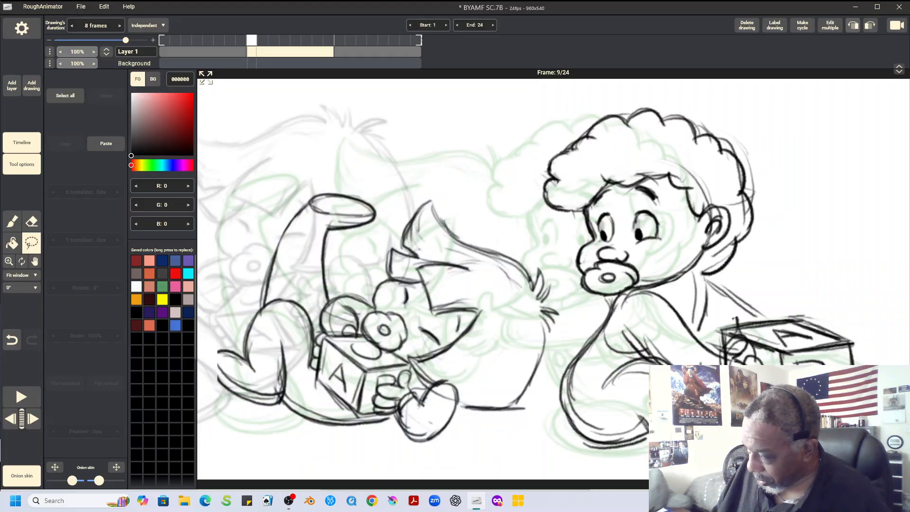
Select the left character in frame 1, scale it to 91% and move it -14 px in X and 3 px in Y
key(Left)
mouse_move(381, 95)
mouse_down()
mouse_move(201, 113)
mouse_move(196, 410)
mouse_move(435, 268)
mouse_move(381, 96)
mouse_up()
drag(441, 86, 429, 101)
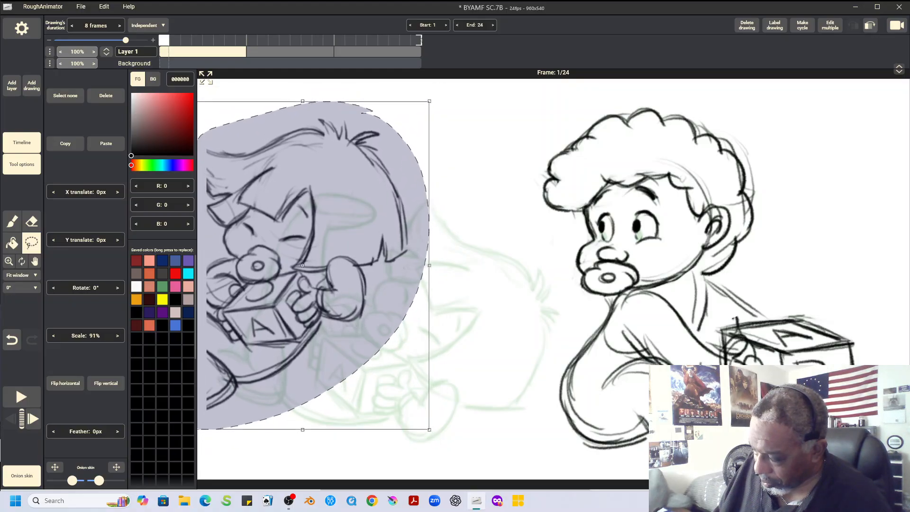
drag(302, 265, 292, 268)
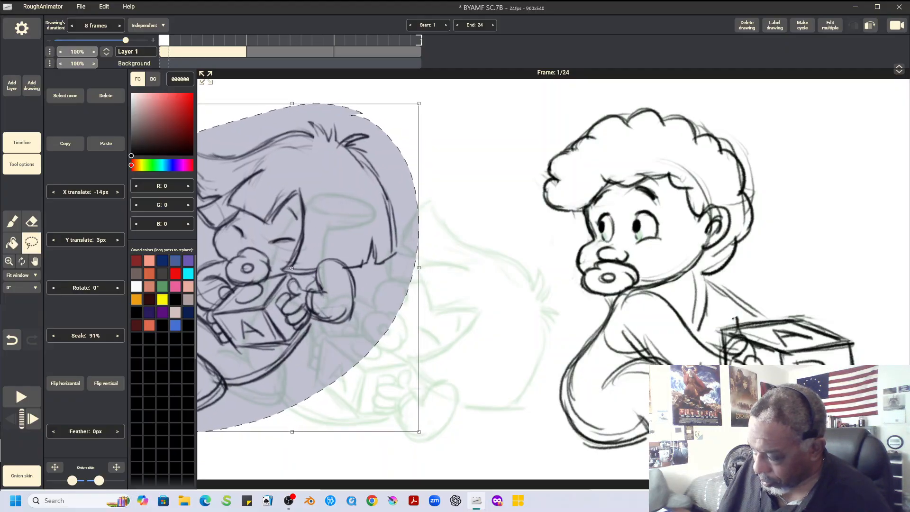
click(65, 96)
Scale the left character in frame 17 to 93%, move it 10 px in X and 2 px in Y, and play back the animation
click(340, 51)
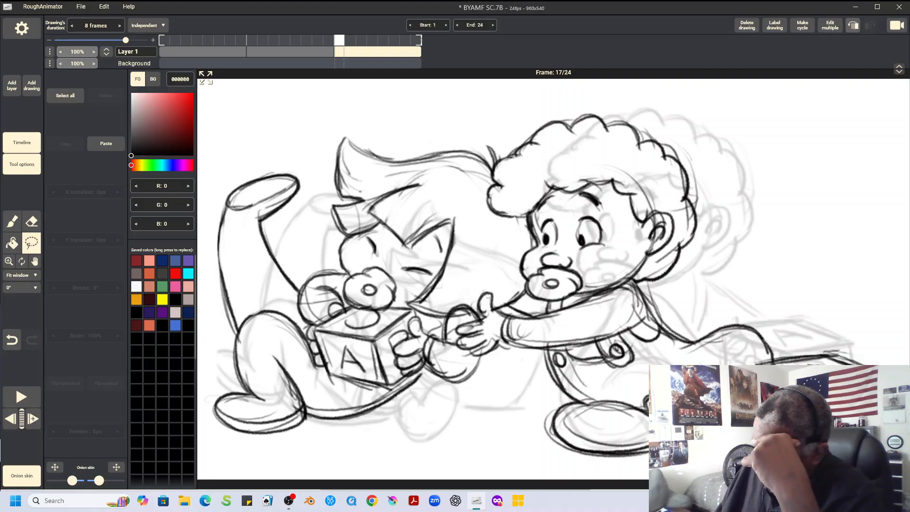
mouse_move(331, 124)
mouse_down()
mouse_move(480, 143)
mouse_move(216, 192)
mouse_move(204, 400)
mouse_move(323, 469)
mouse_move(484, 380)
mouse_move(479, 363)
mouse_move(457, 353)
mouse_move(462, 306)
mouse_move(497, 268)
mouse_move(495, 214)
mouse_move(478, 190)
mouse_move(483, 147)
mouse_move(441, 136)
mouse_up()
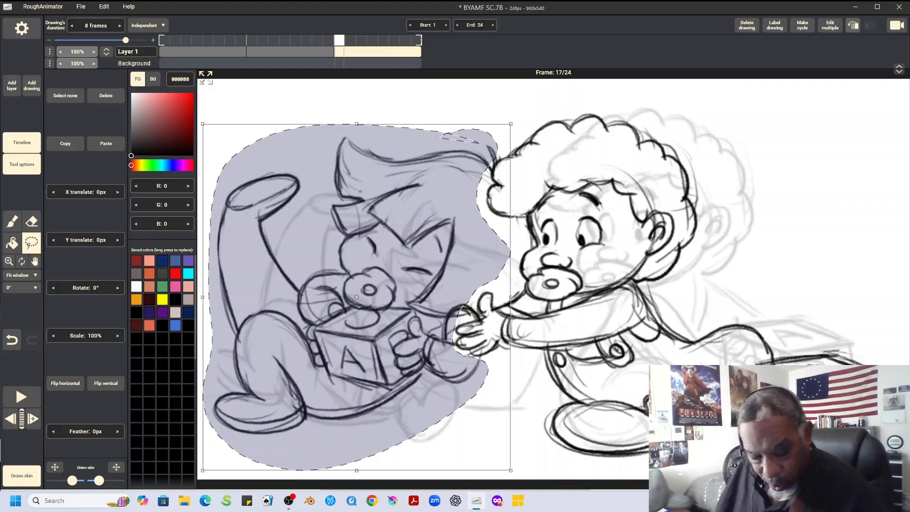
drag(511, 124, 501, 137)
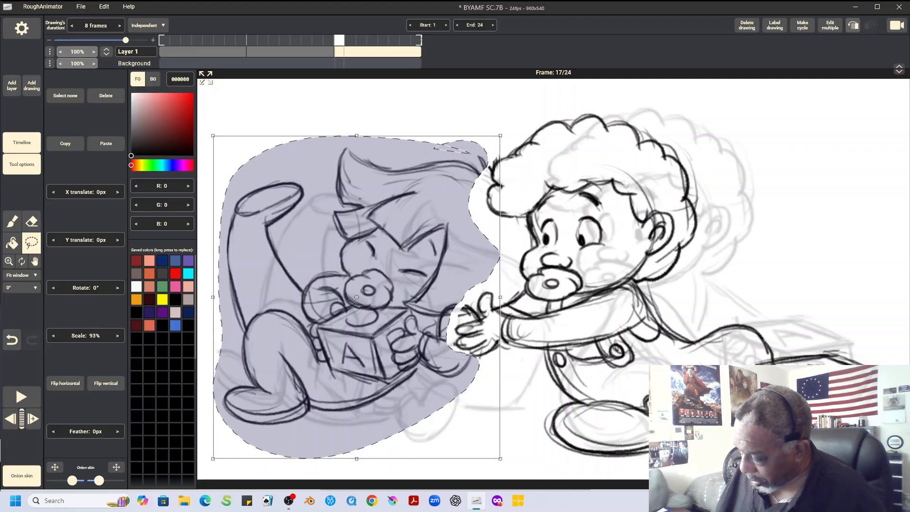
drag(370, 304, 377, 305)
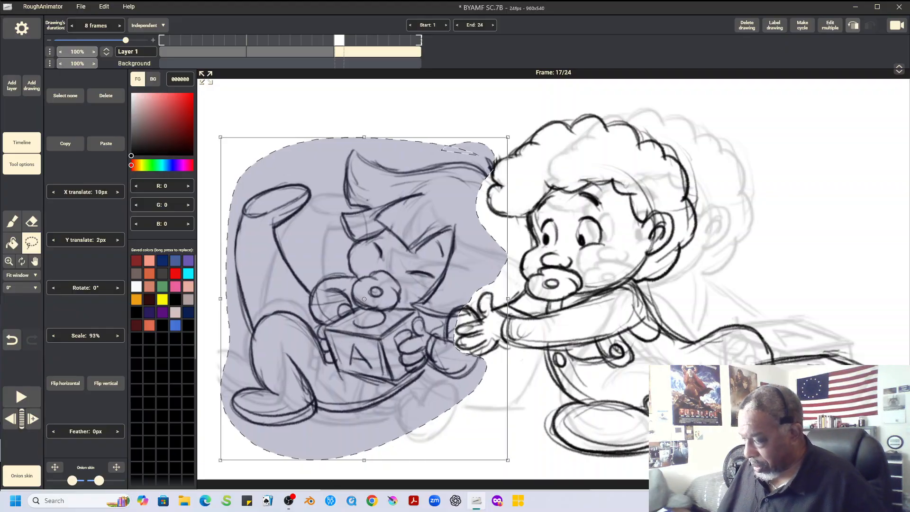
key(ctrl+d)
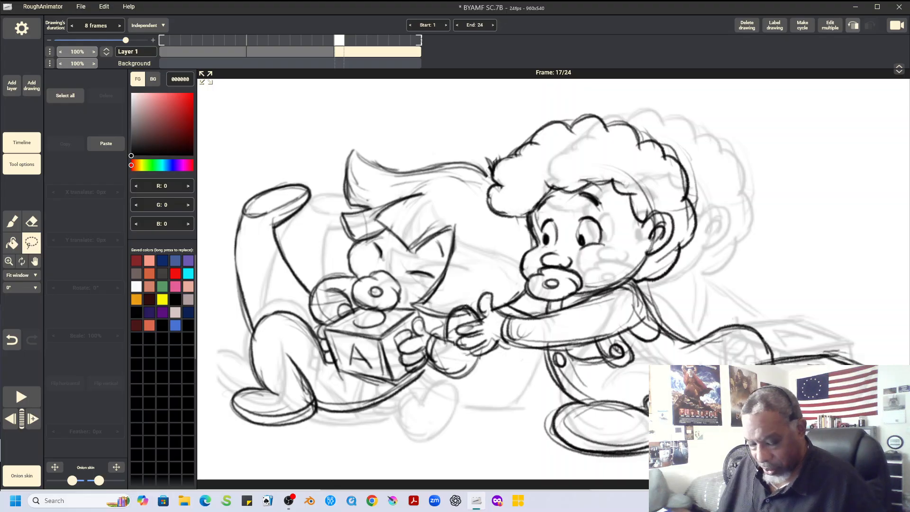
key(space)
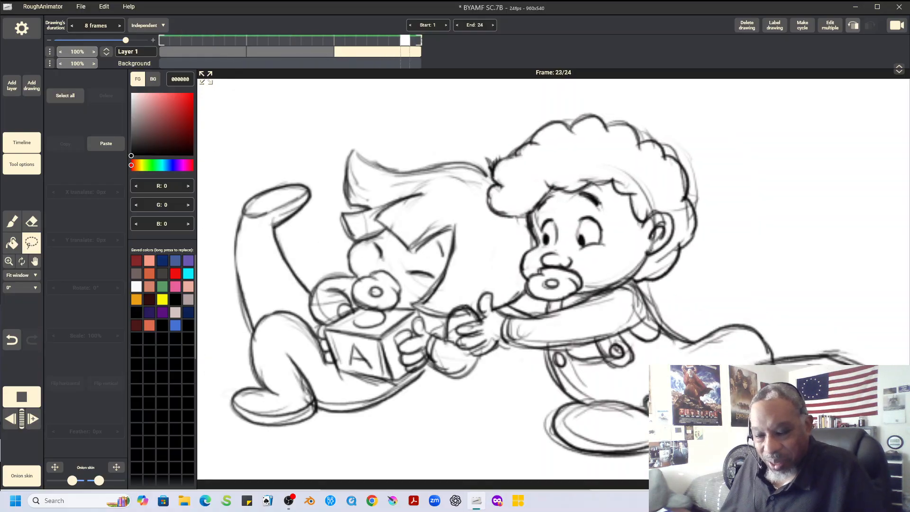
click(21, 397)
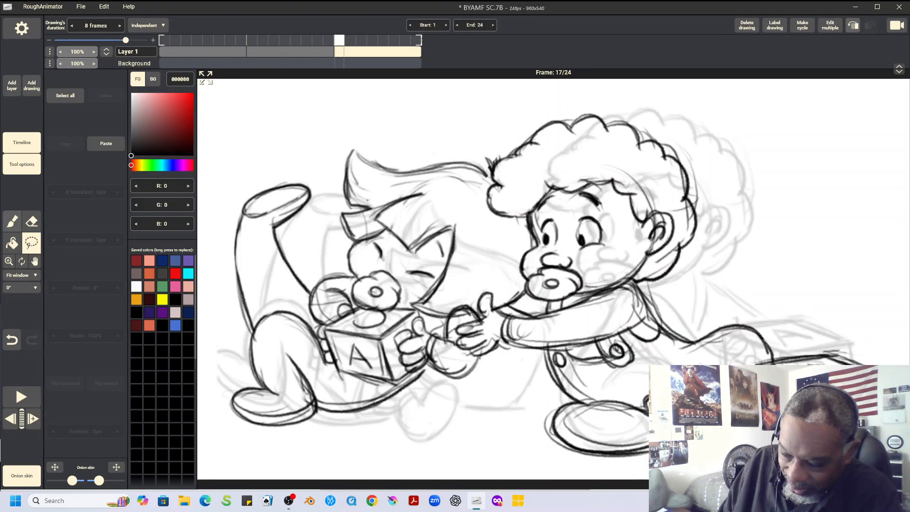
Draw the missing rounded end of the left character's lower foot in frame 9 with the 6 px brush
click(11, 221)
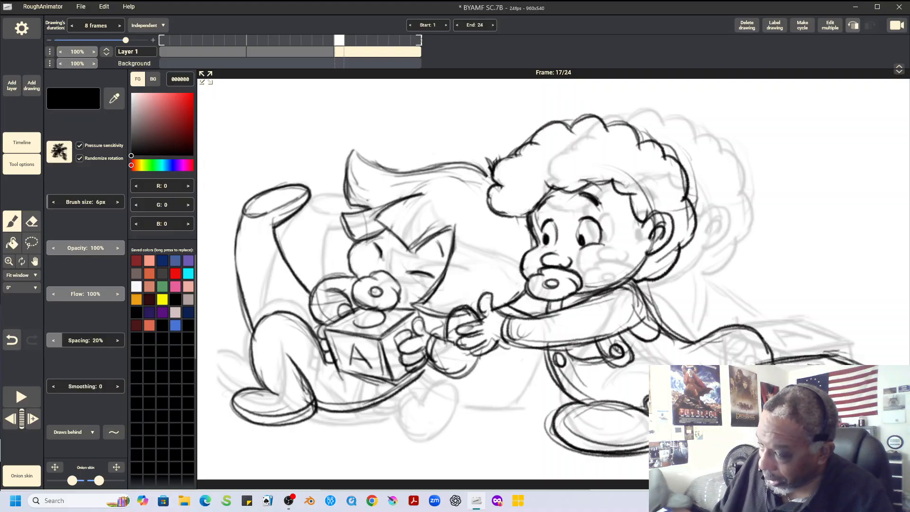
key(Left)
mouse_move(217, 351)
mouse_down()
mouse_move(222, 372)
mouse_move(217, 352)
mouse_move(220, 403)
mouse_up()
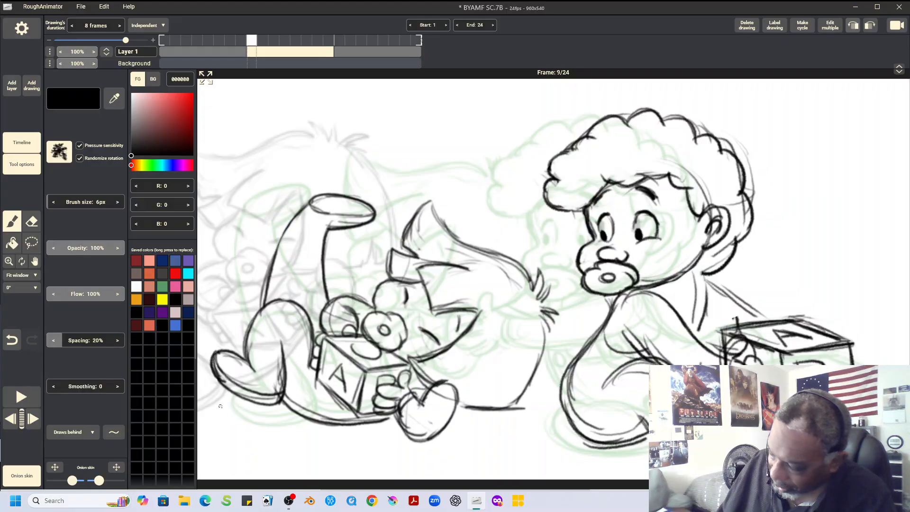